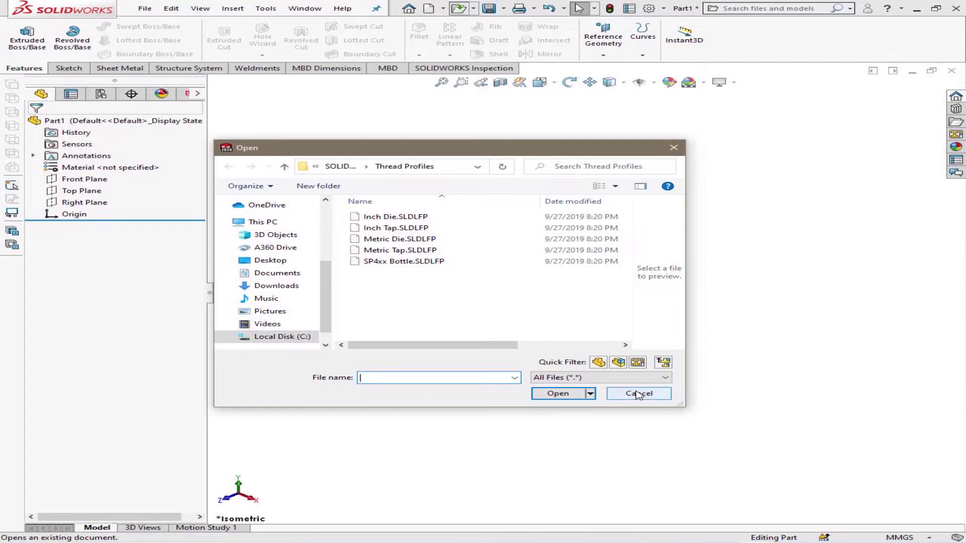
Duplicate Metric Tap.SLDLFP inside the Thread Profiles folder.
{"action": "left_click", "coordinate": [638, 393]}
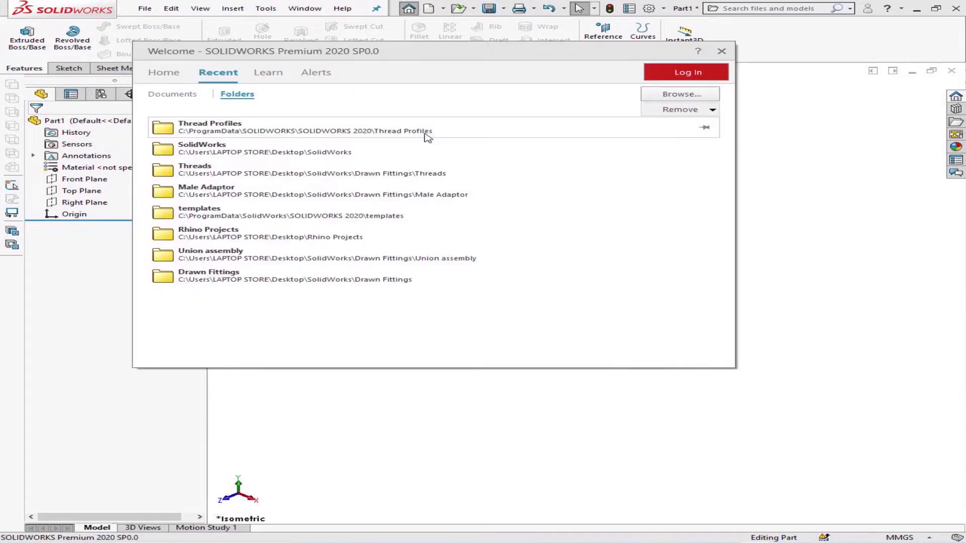
{"action": "key", "text": "Escape"}
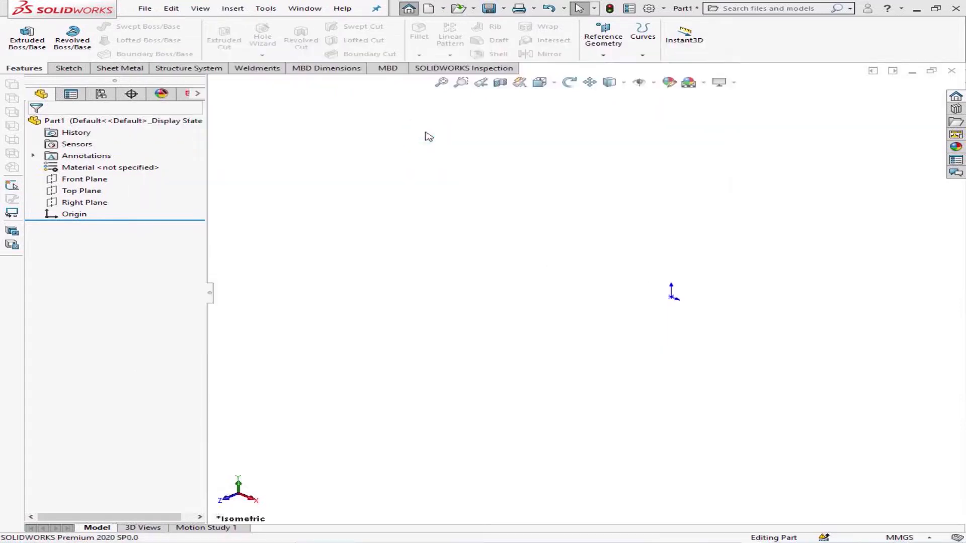
{"action": "key", "text": "ctrl+o"}
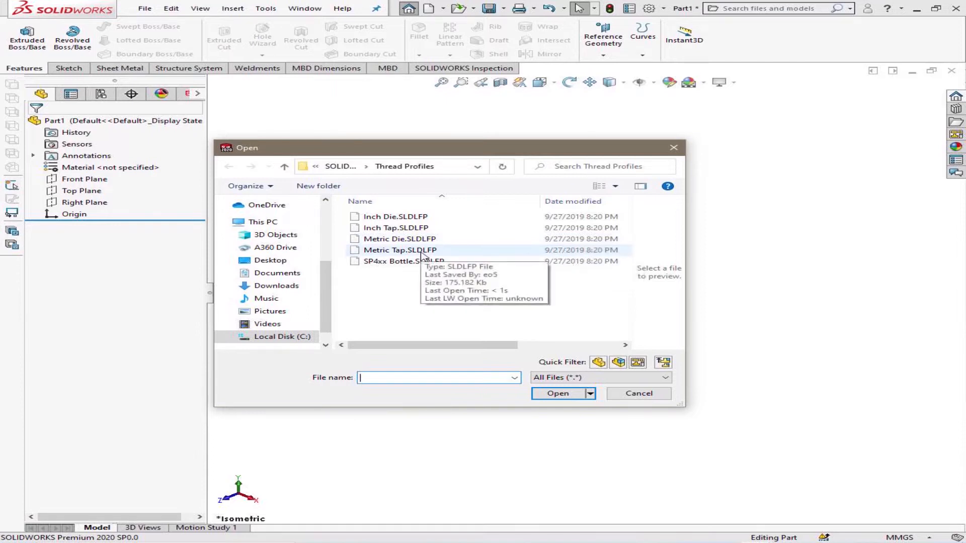
{"action": "right_click", "coordinate": [427, 251]}
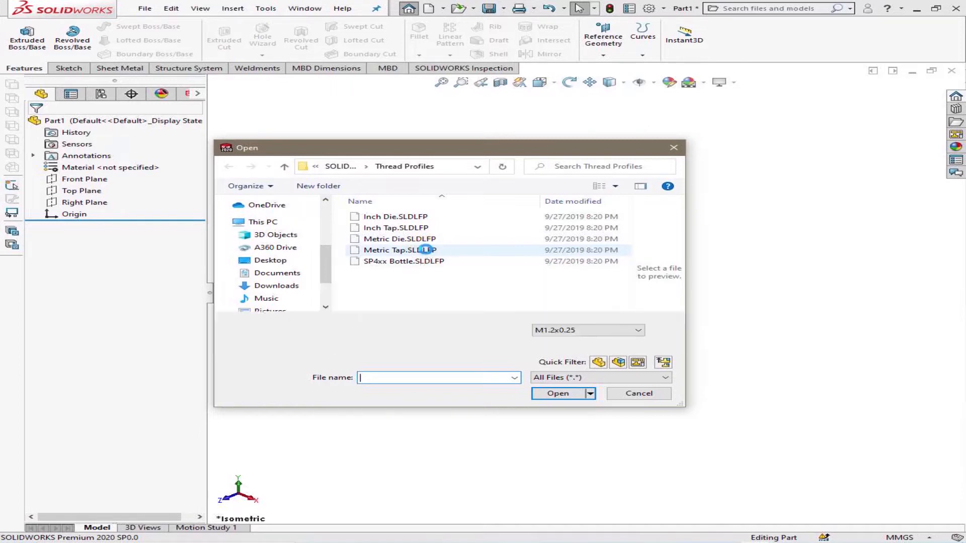
{"action": "left_click", "coordinate": [463, 389]}
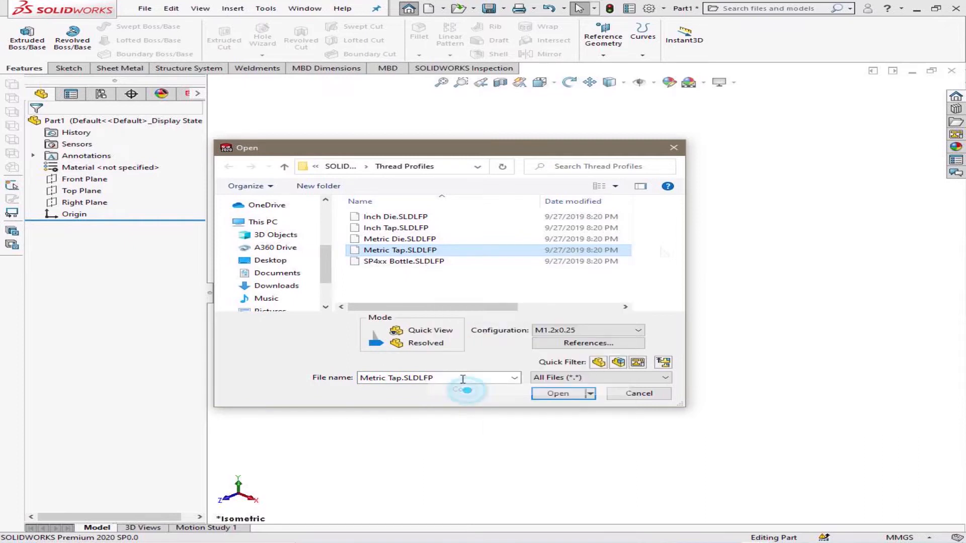
{"action": "right_click", "coordinate": [416, 280]}
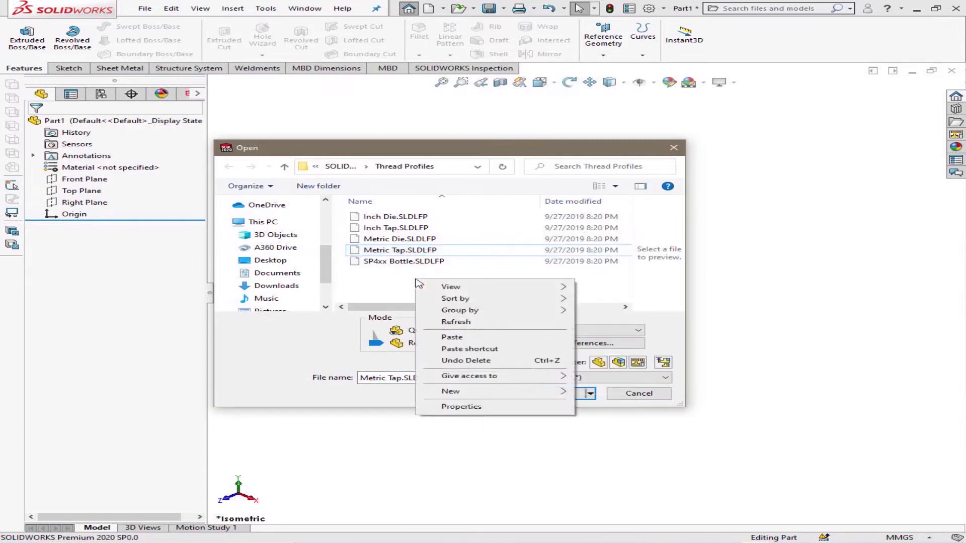
{"action": "left_click", "coordinate": [474, 337]}
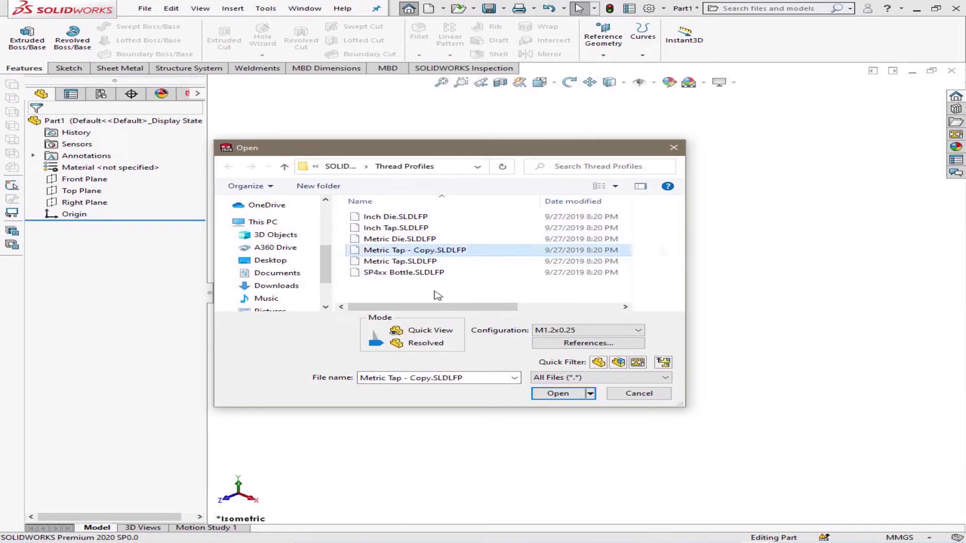
Rename the copied Metric Tap file as SQ Metric Tap.SLDLFP.
{"action": "left_click", "coordinate": [379, 253]}
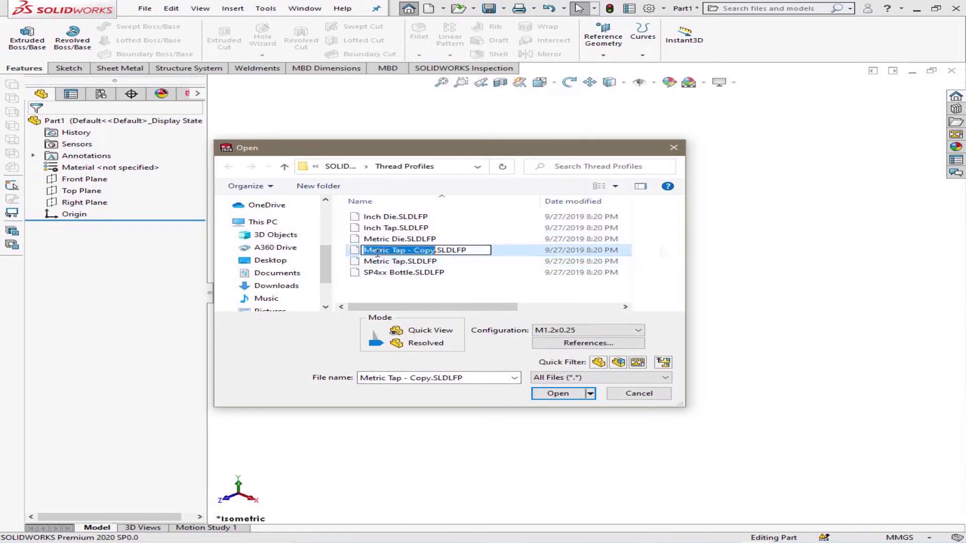
{"action": "left_click", "coordinate": [369, 255]}
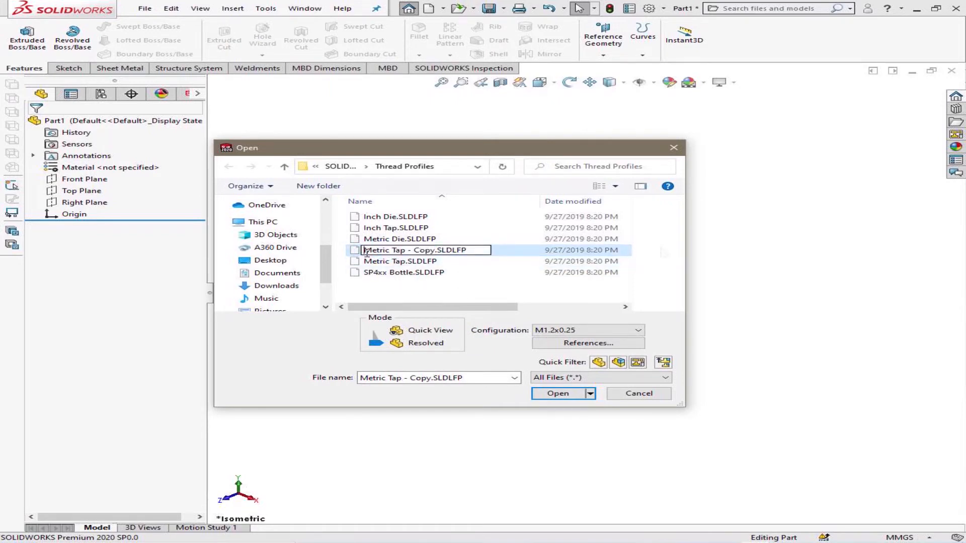
{"action": "type", "text": "Sq"}
{"action": "key", "text": "BackSpace"}
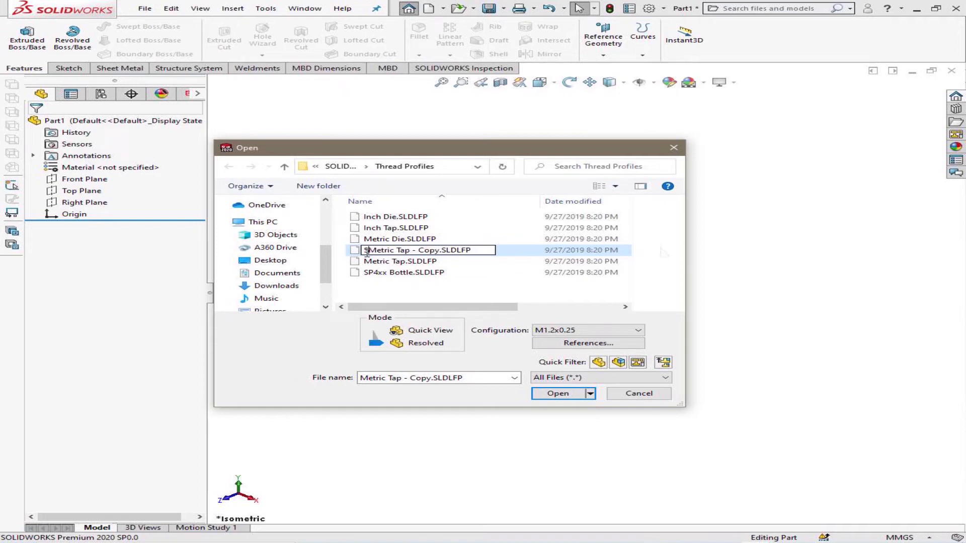
{"action": "type", "text": "Q"}
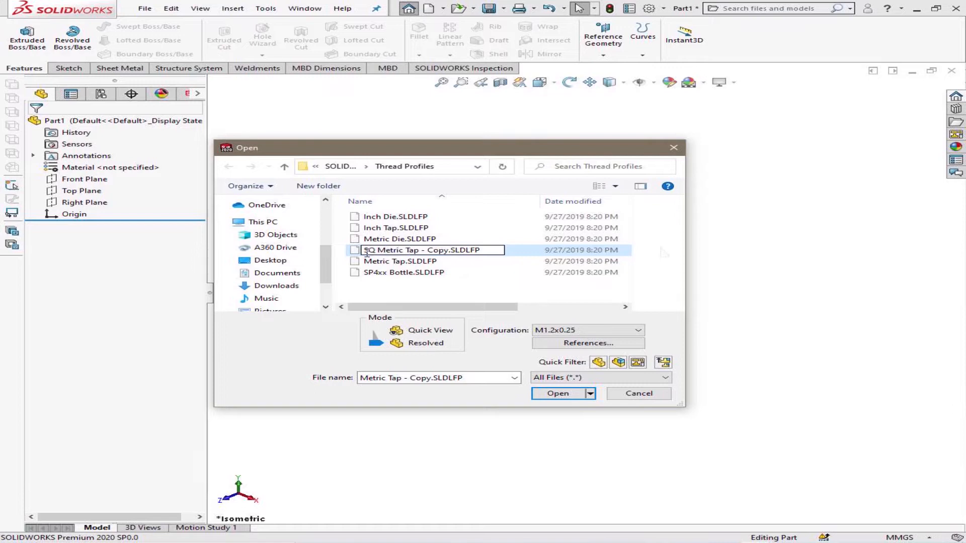
{"action": "key", "text": "BackSpace"}
{"action": "key", "text": "BackSpace"}
{"action": "key", "text": "BackSpace"}
{"action": "key", "text": "BackSpace"}
{"action": "key", "text": "BackSpace"}
{"action": "key", "text": "BackSpace"}
{"action": "key", "text": "BackSpace"}
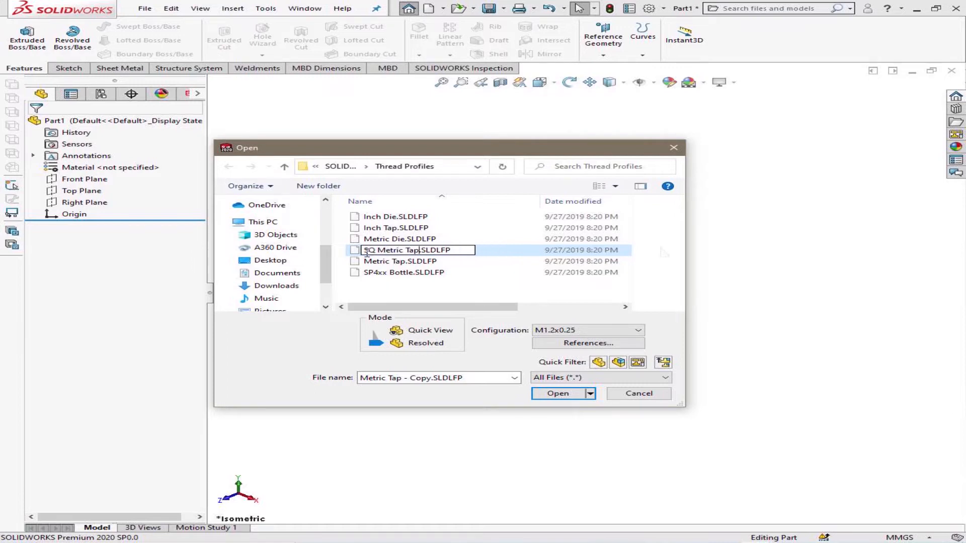
{"action": "left_click", "coordinate": [549, 252]}
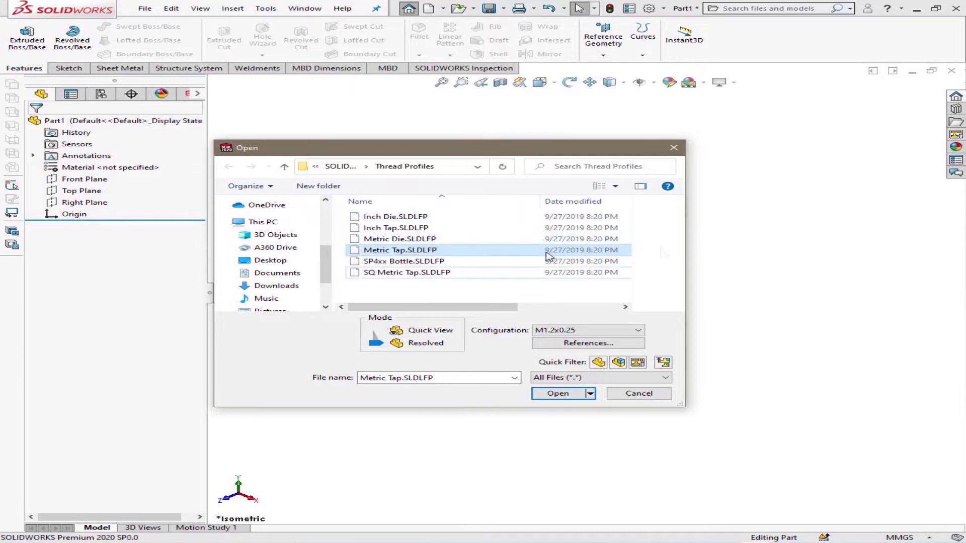
Open SQ Metric Tap.SLDLFP and start editing its ThreadProfile sketch.
{"action": "left_click", "coordinate": [457, 274]}
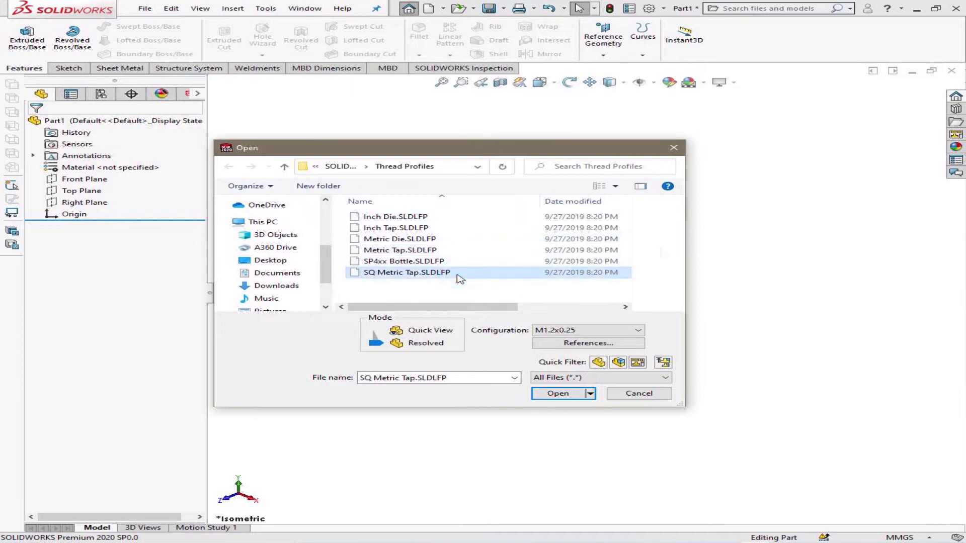
{"action": "left_click", "coordinate": [566, 394]}
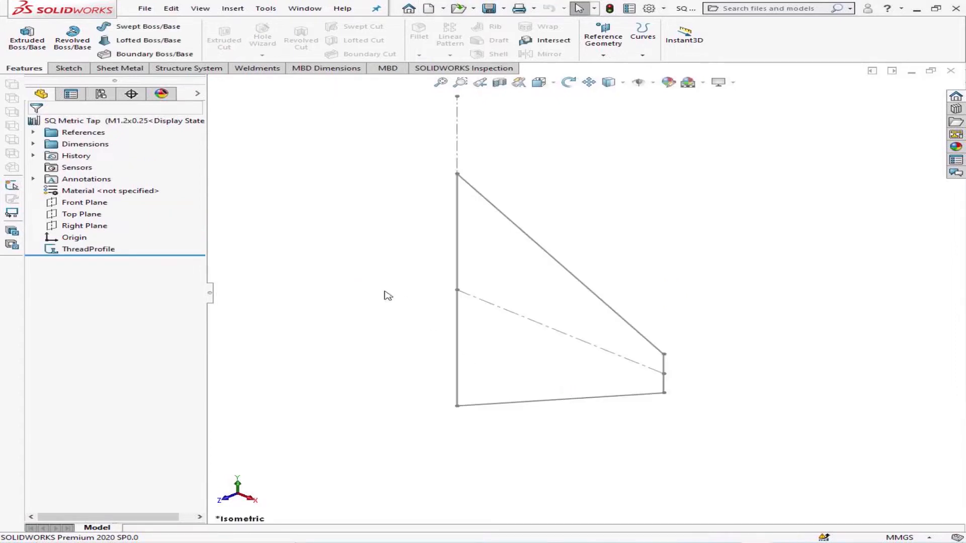
{"action": "left_click", "coordinate": [103, 250]}
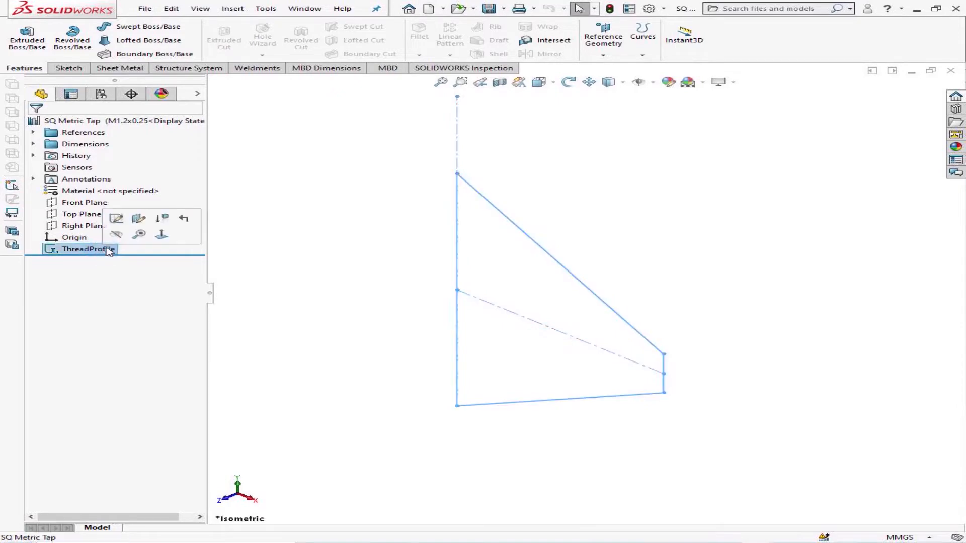
{"action": "left_click", "coordinate": [116, 218]}
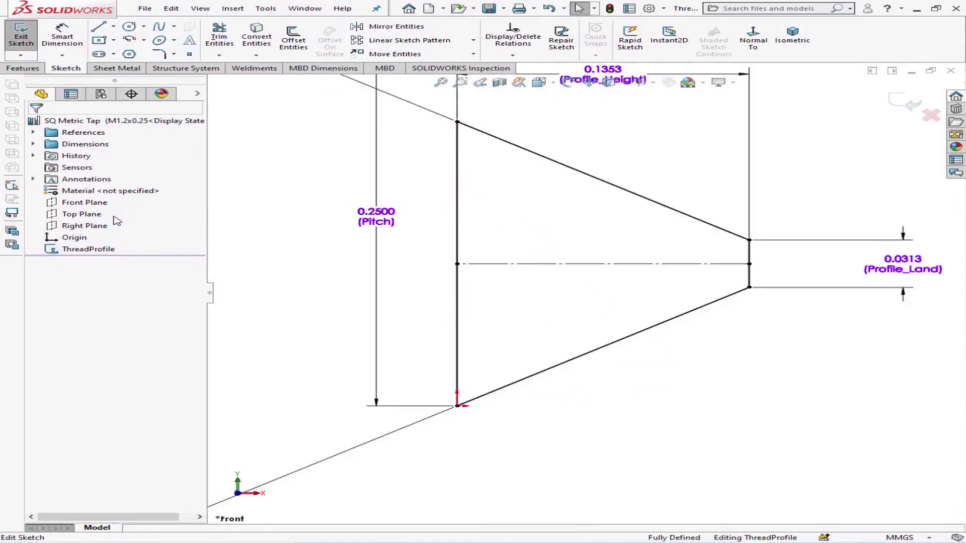
Delete the Profile_Angle, Profile_Height and Profile_Land dimensions from the thread profile sketch.
{"action": "key", "text": "f"}
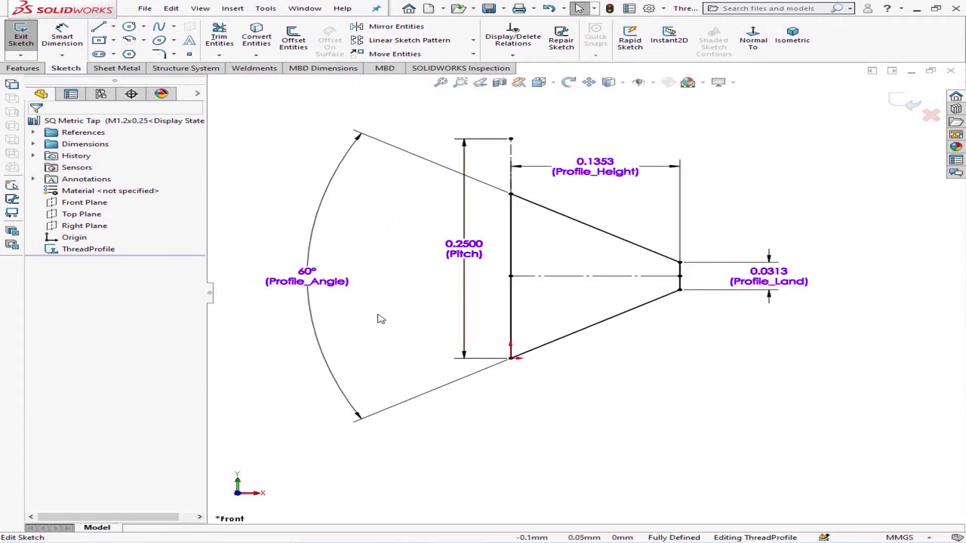
{"action": "left_click", "coordinate": [327, 284]}
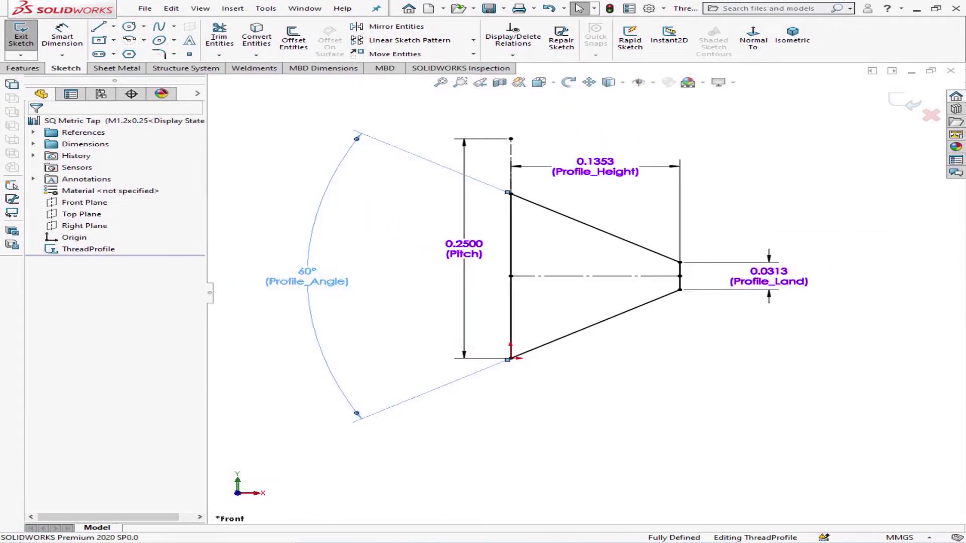
{"action": "key", "text": "Delete"}
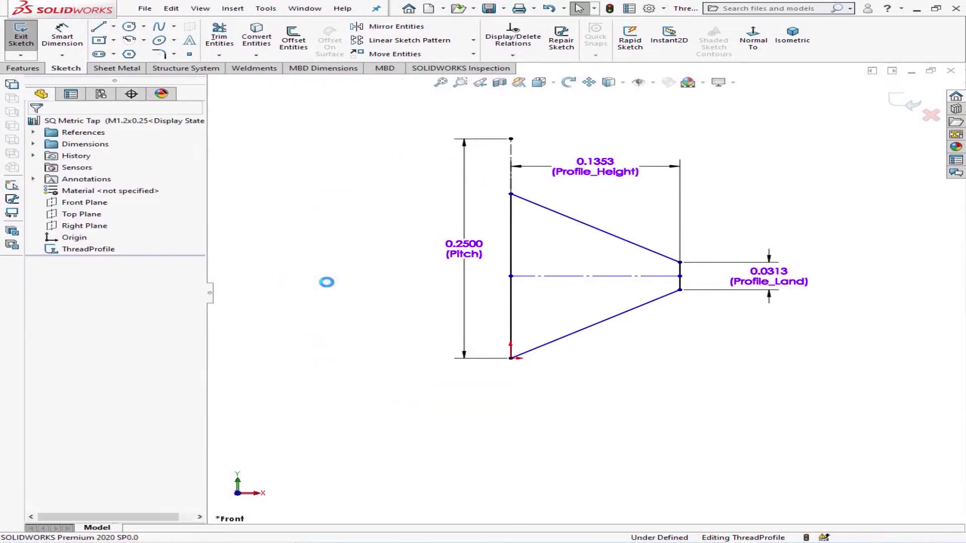
{"action": "left_click", "coordinate": [616, 178]}
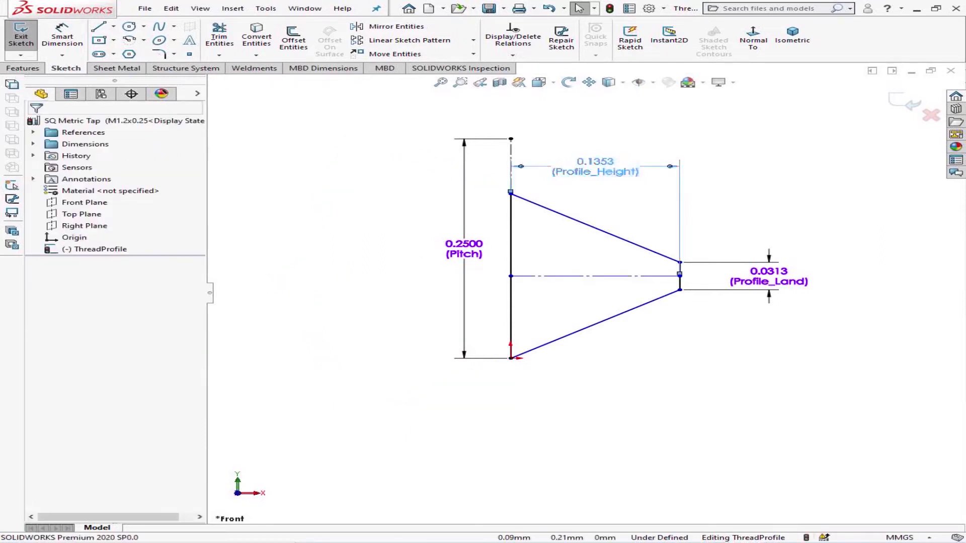
{"action": "key", "text": "Delete"}
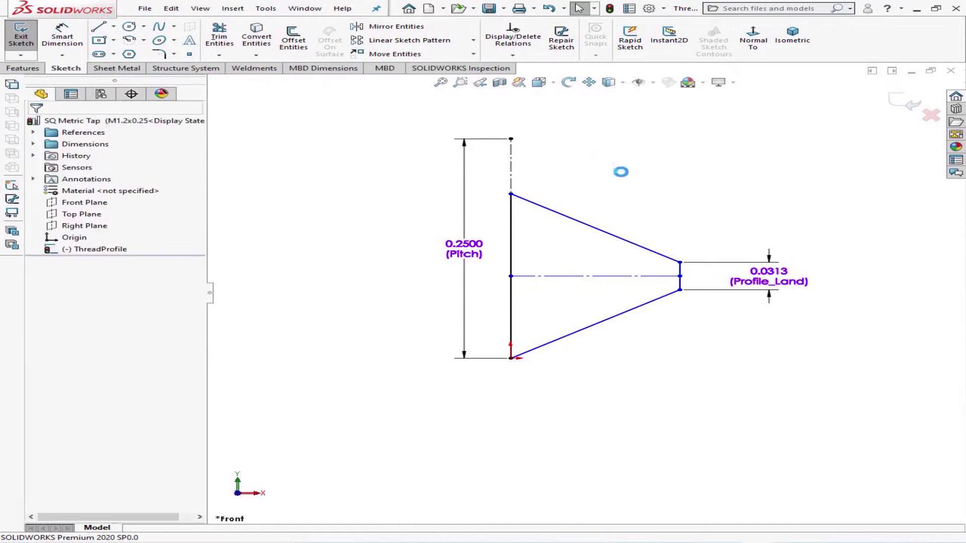
{"action": "left_click", "coordinate": [763, 280]}
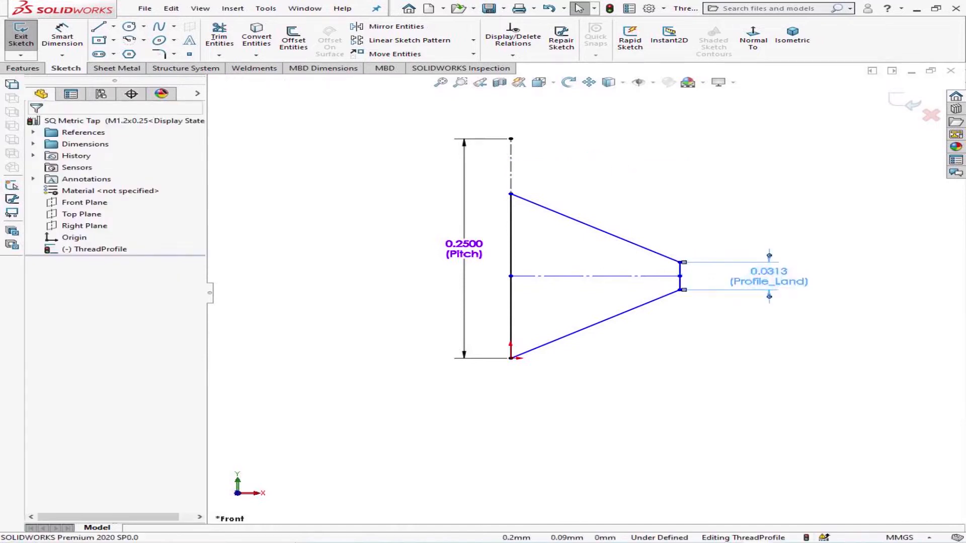
{"action": "key", "text": "Delete"}
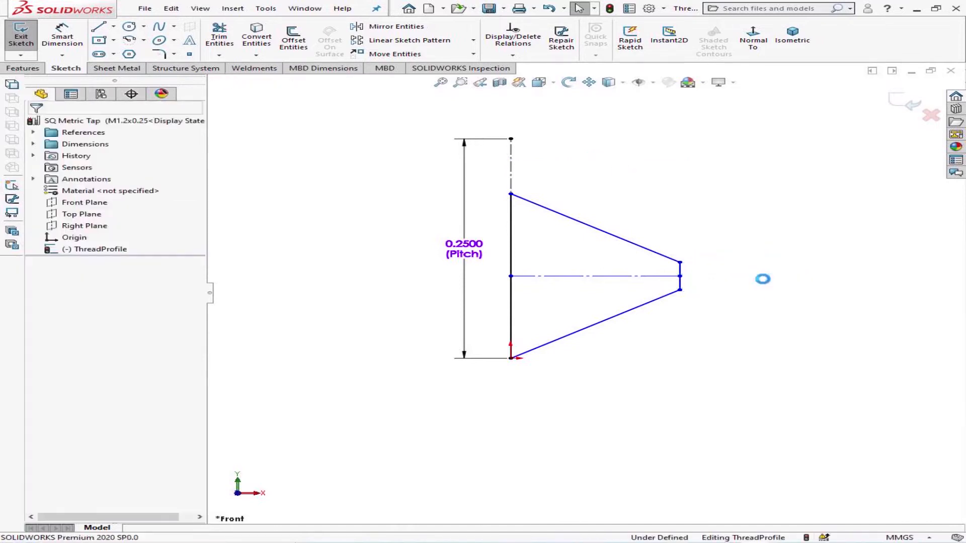
Delete the two slanted flank lines of the thread profile.
{"action": "left_click", "coordinate": [649, 255]}
{"action": "key", "text": "Delete"}
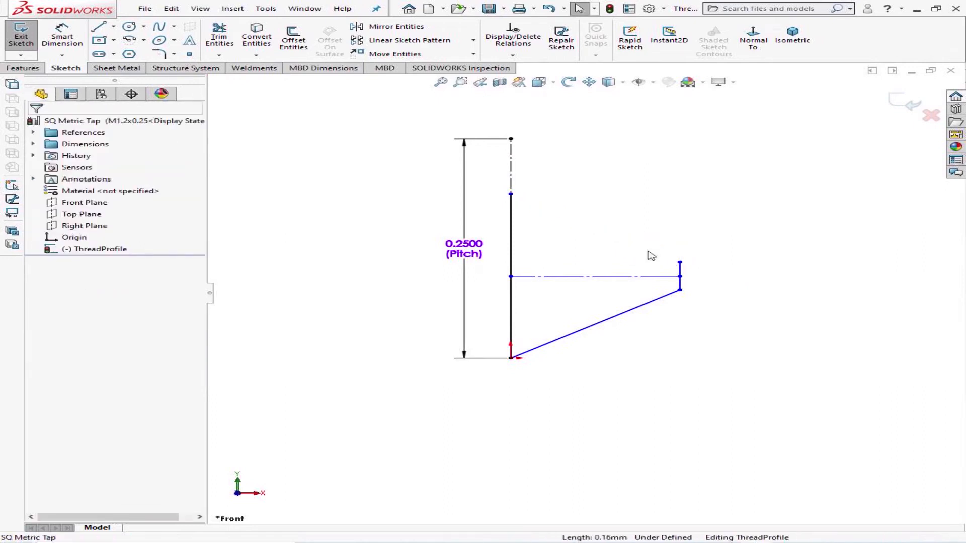
{"action": "left_click", "coordinate": [632, 312]}
{"action": "key", "text": "Delete"}
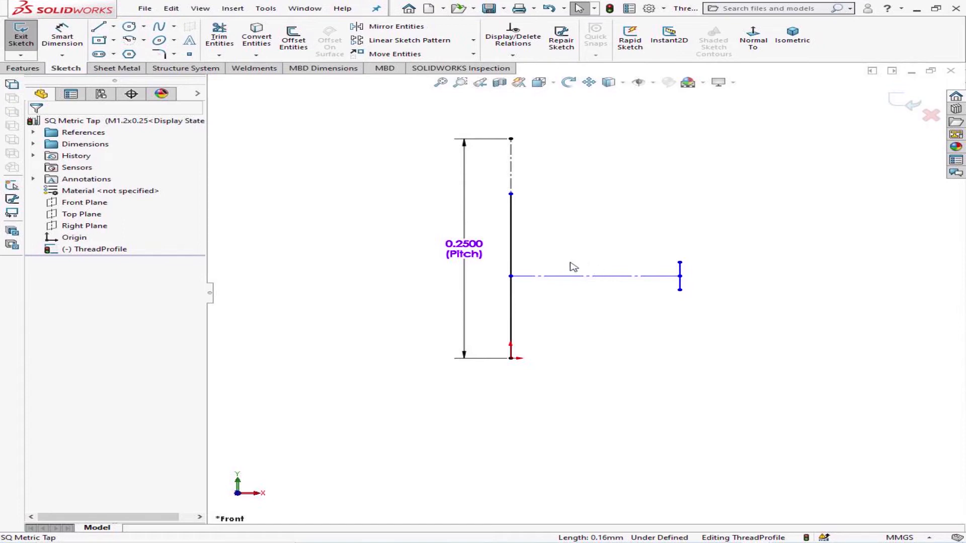
Dimension the solid vertical line at the origin with an equation equal to the Pitch dimension divided by 2.
{"action": "left_click", "coordinate": [62, 36]}
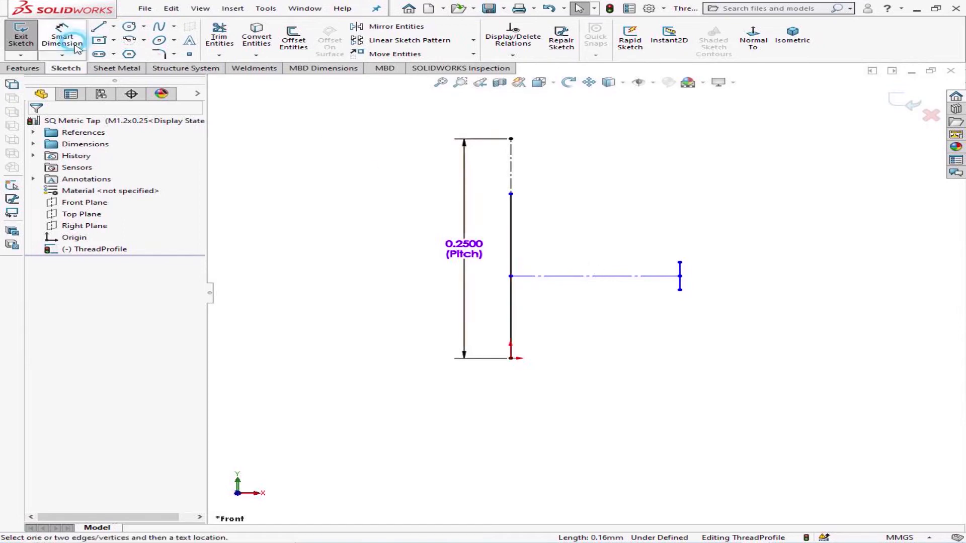
{"action": "left_click", "coordinate": [508, 255]}
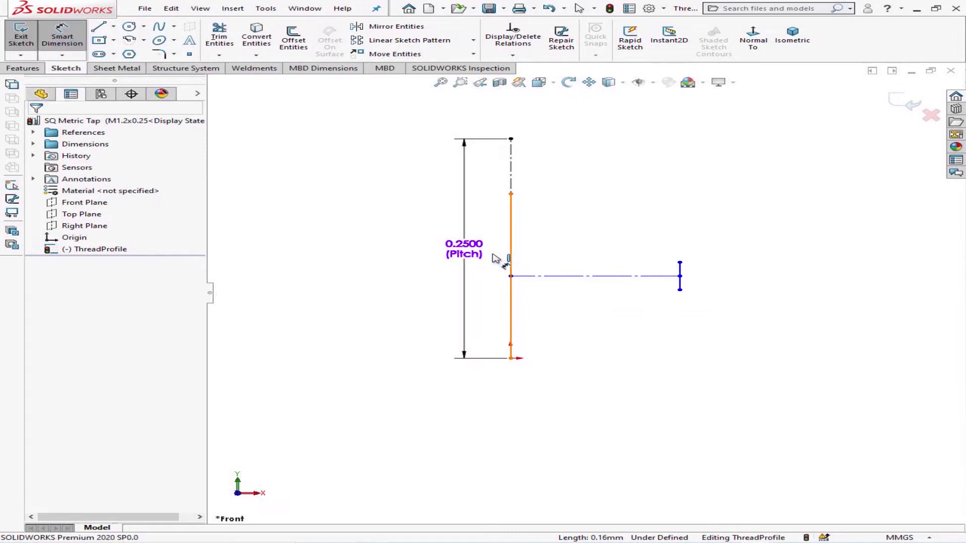
{"action": "left_click", "coordinate": [494, 256]}
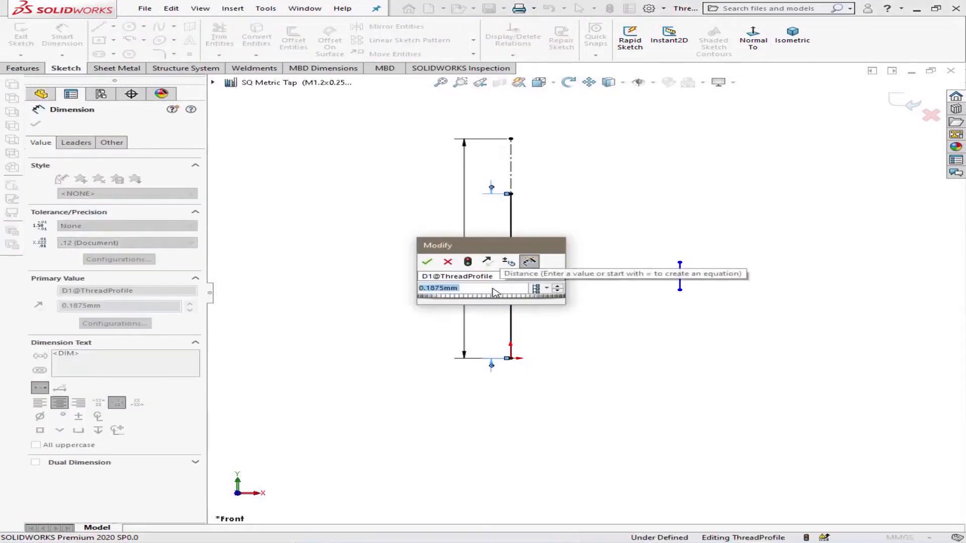
{"action": "type", "text": "="}
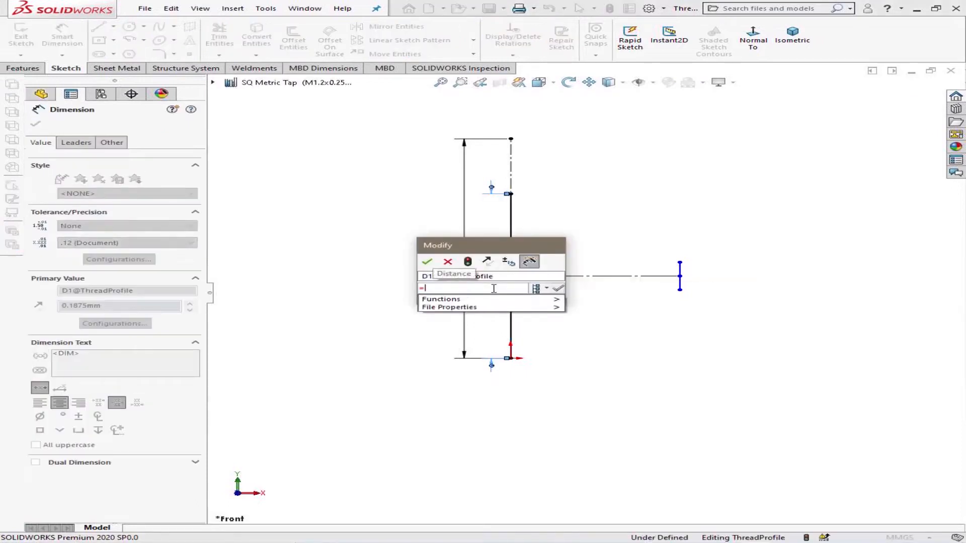
{"action": "left_click", "coordinate": [464, 217]}
{"action": "type", "text": "/2"}
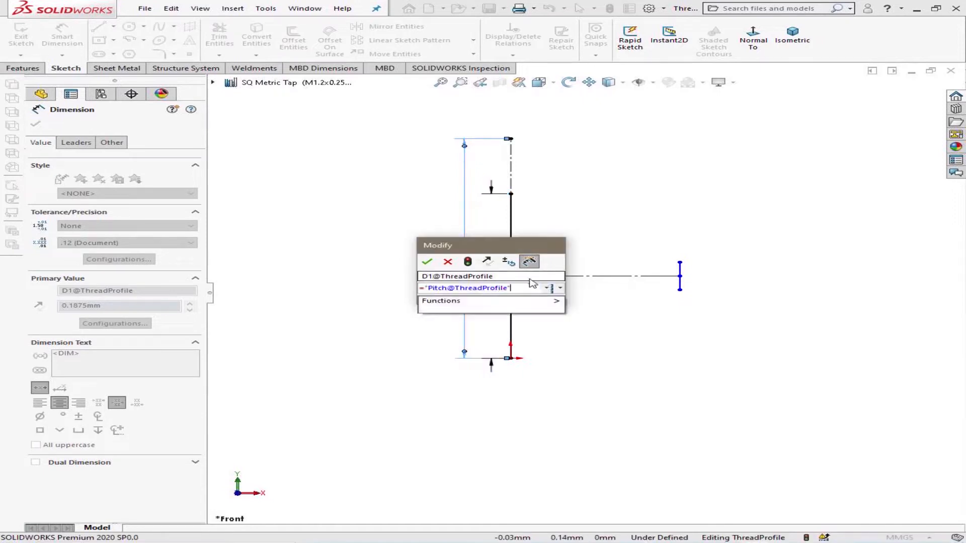
{"action": "key", "text": "Return"}
{"action": "left_click", "coordinate": [427, 262]}
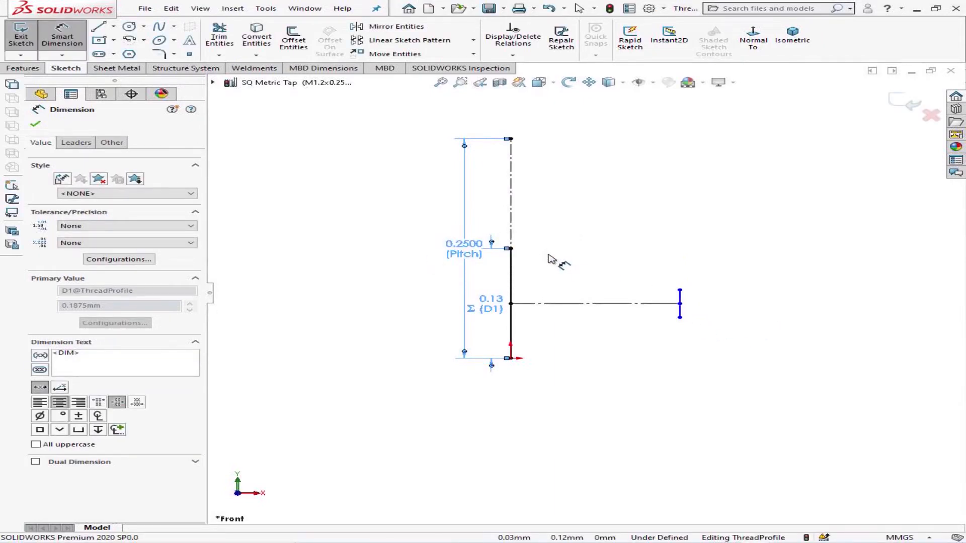
{"action": "key", "text": "Escape"}
Make the short vertical crest line equal in length to the solid vertical line at the origin.
{"action": "left_click", "coordinate": [677, 301]}
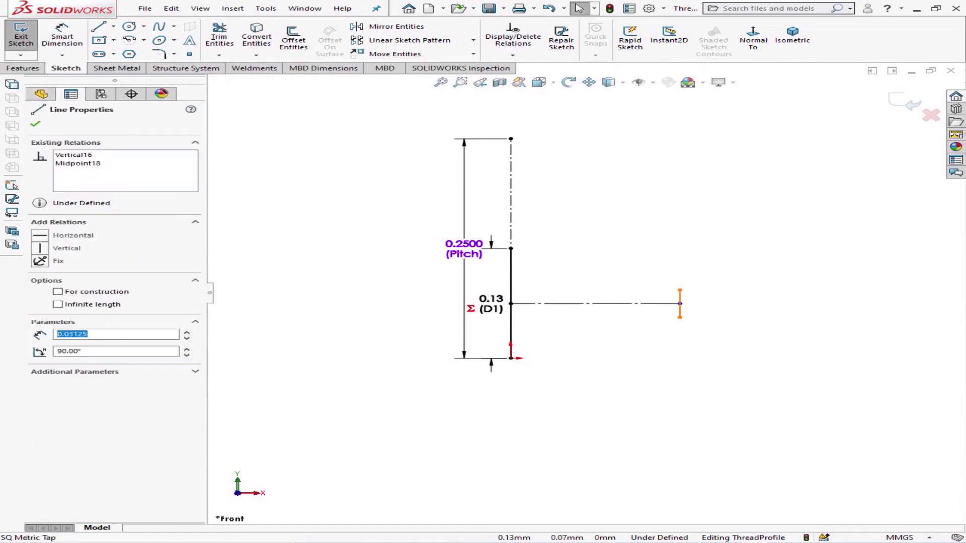
{"action": "left_click", "coordinate": [512, 281], "text": "ctrl"}
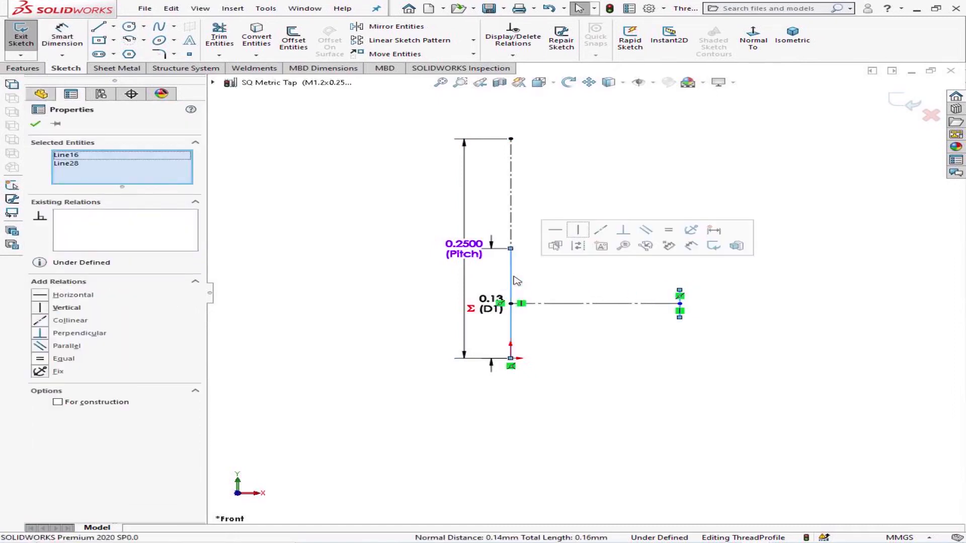
{"action": "left_click", "coordinate": [669, 230]}
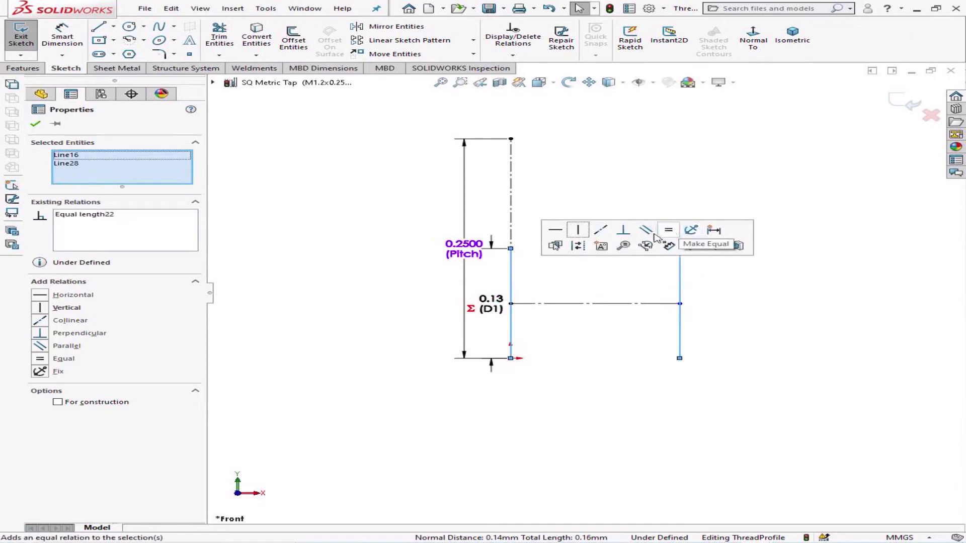
Close the thread profile into a rectangle with two horizontal lines joining the upper and lower endpoints of the solid vertical lines.
{"action": "left_click", "coordinate": [634, 191]}
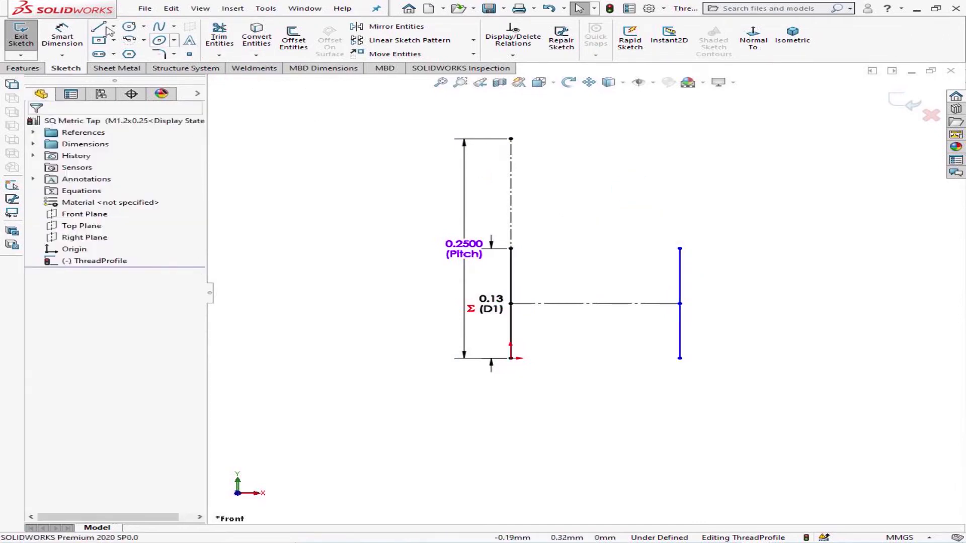
{"action": "left_click", "coordinate": [100, 28]}
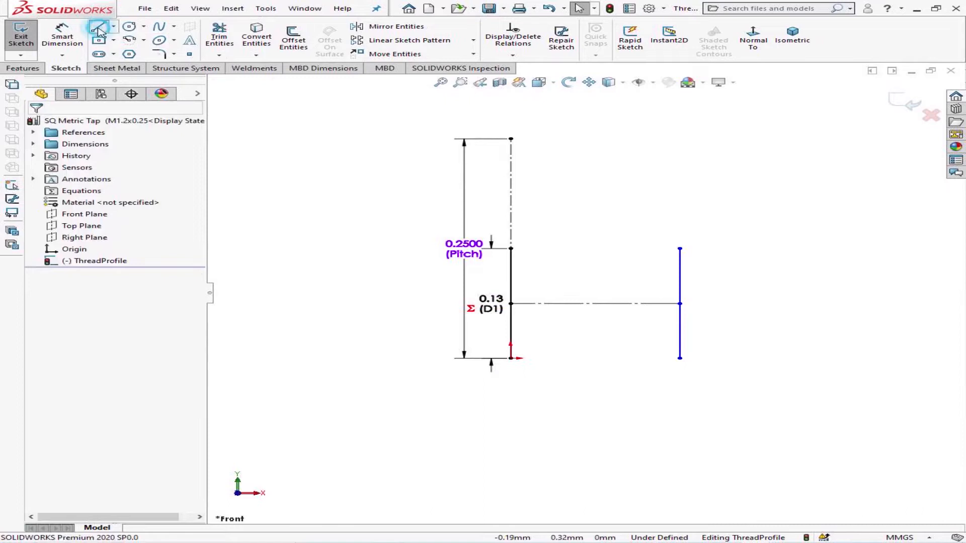
{"action": "left_click", "coordinate": [510, 248]}
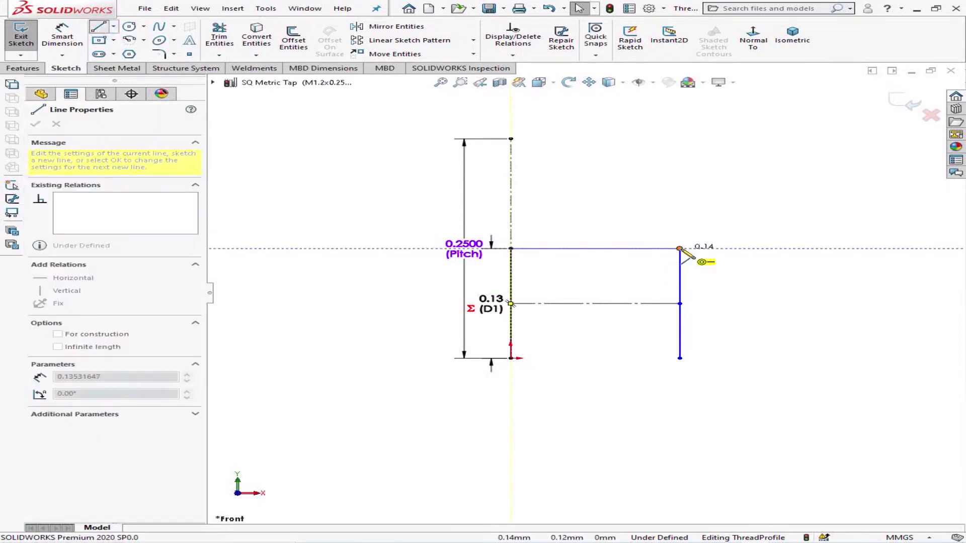
{"action": "left_click", "coordinate": [679, 249]}
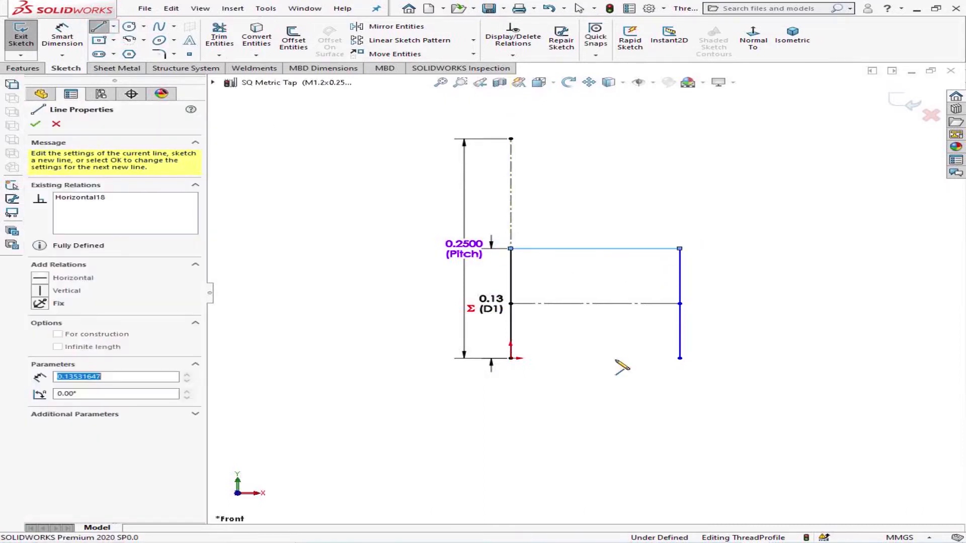
{"action": "left_click", "coordinate": [511, 358]}
{"action": "left_click", "coordinate": [680, 358]}
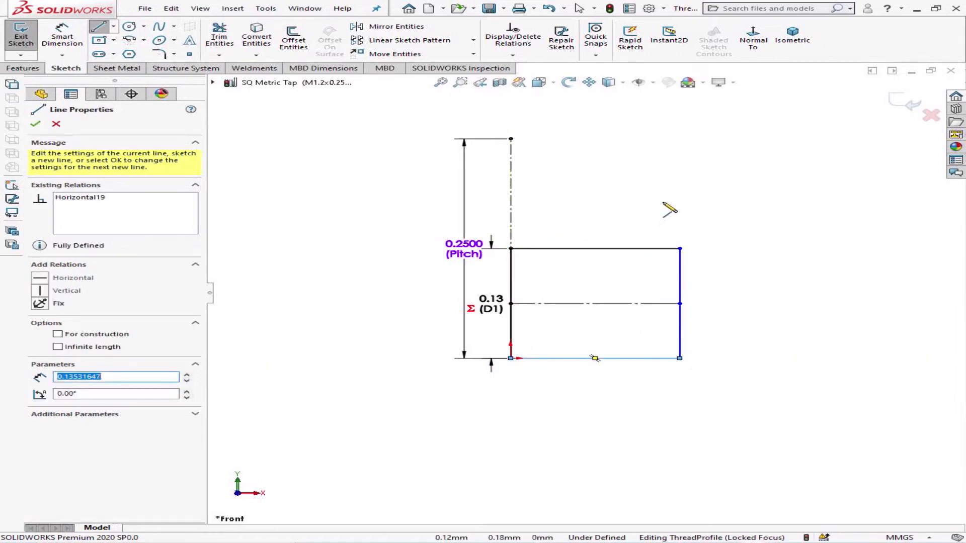
{"action": "left_click", "coordinate": [35, 124]}
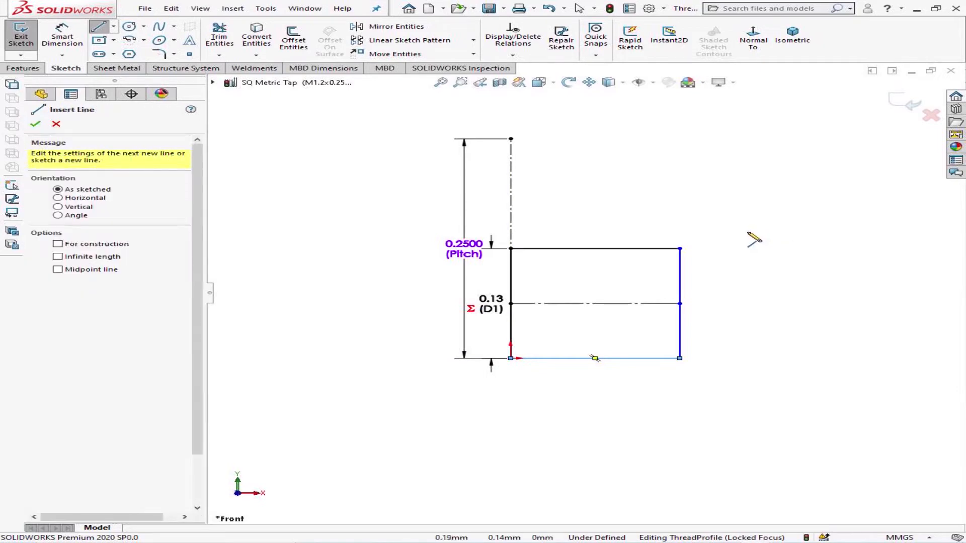
{"action": "key", "text": "Escape"}
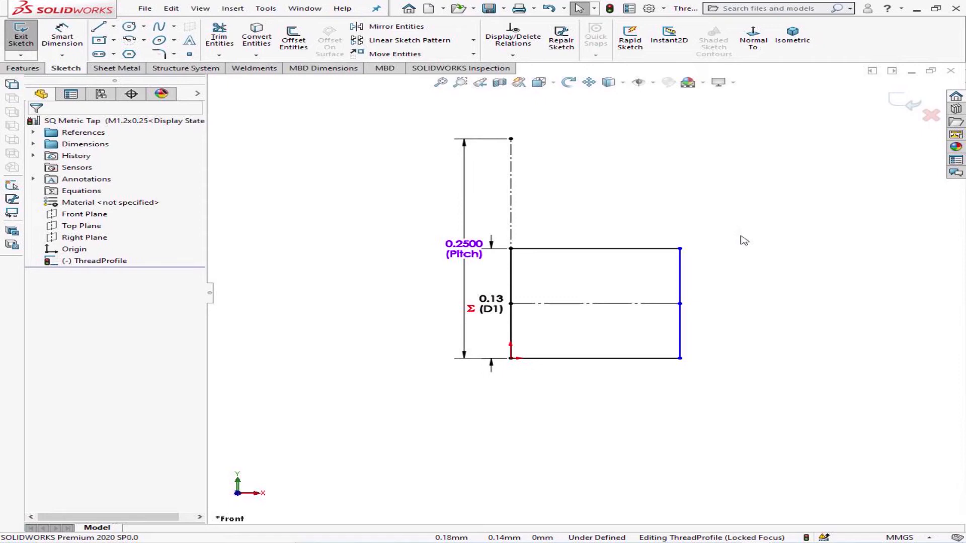
Dimension the profile's lower horizontal line with an equation equal to the D1 dimension of the vertical line at the origin.
{"action": "left_click", "coordinate": [596, 359]}
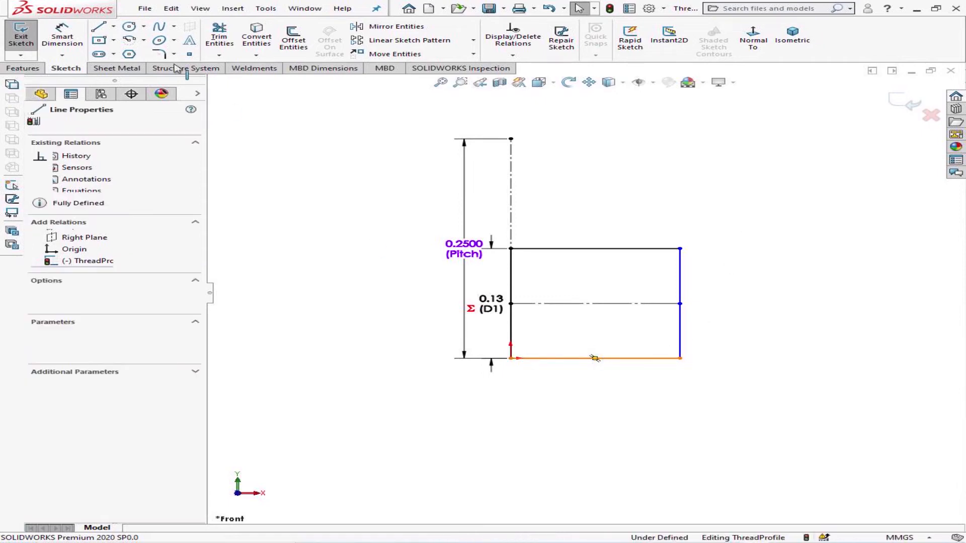
{"action": "left_click", "coordinate": [62, 36]}
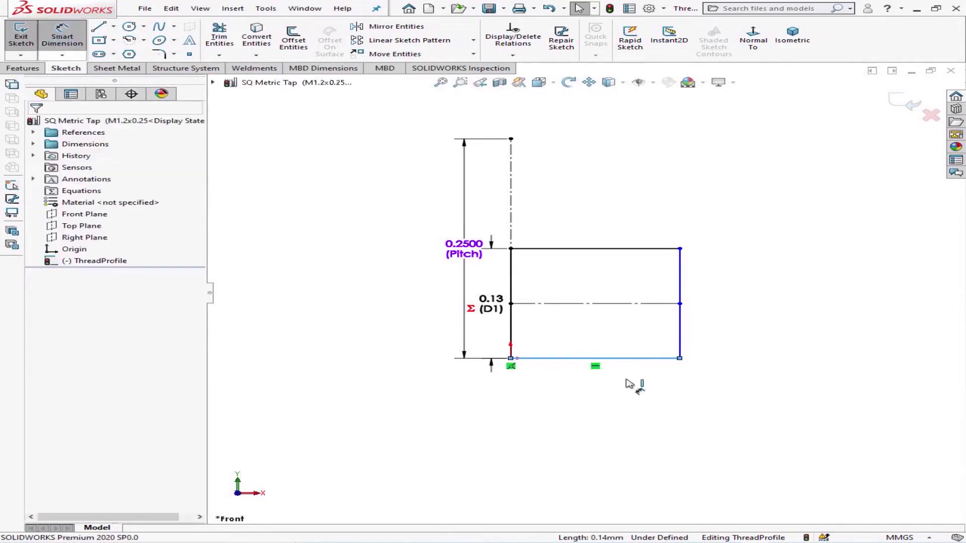
{"action": "left_click", "coordinate": [627, 359]}
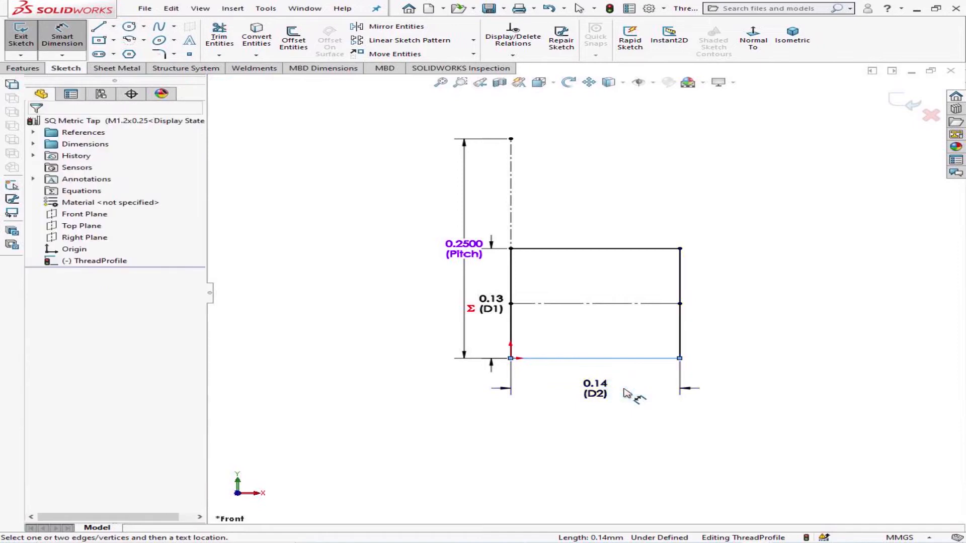
{"action": "left_click", "coordinate": [626, 393]}
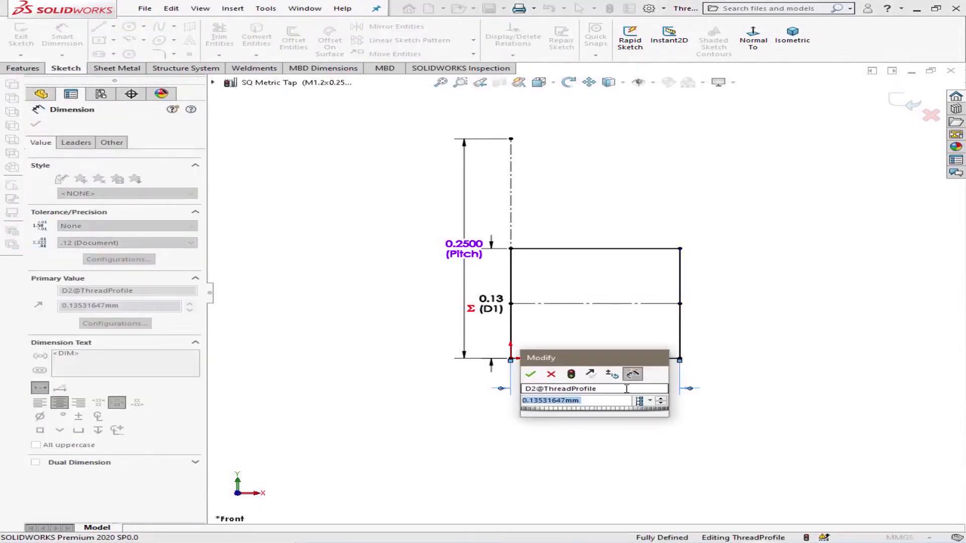
{"action": "type", "text": "="}
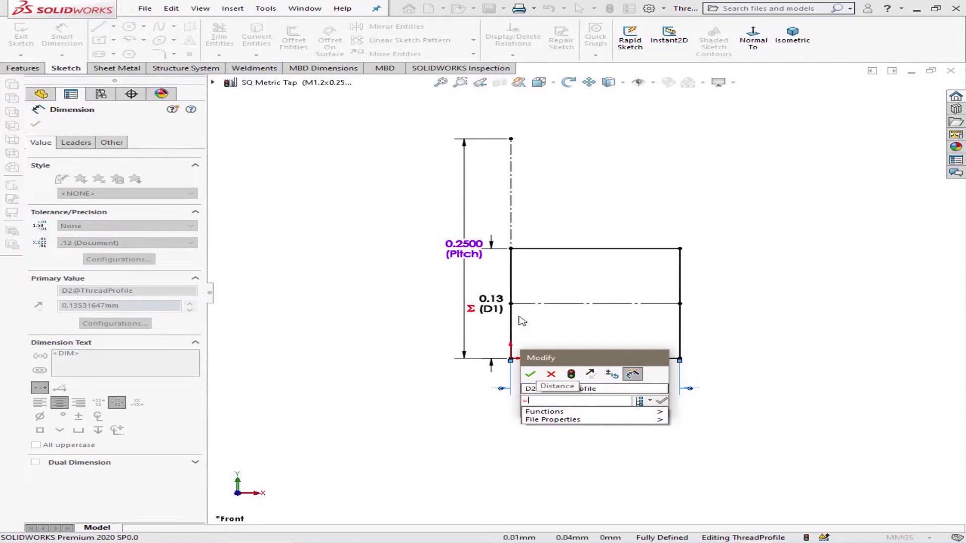
{"action": "left_click", "coordinate": [493, 309]}
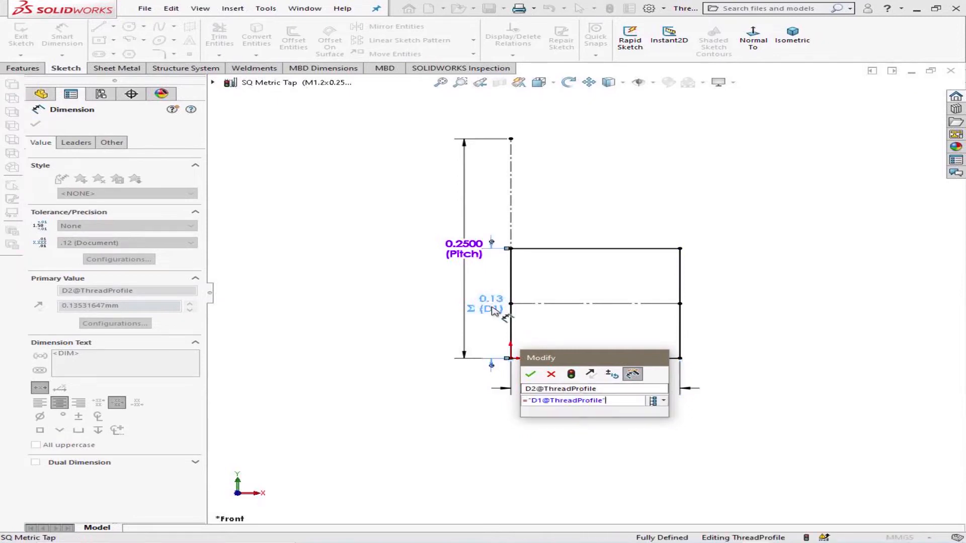
{"action": "left_click", "coordinate": [532, 374]}
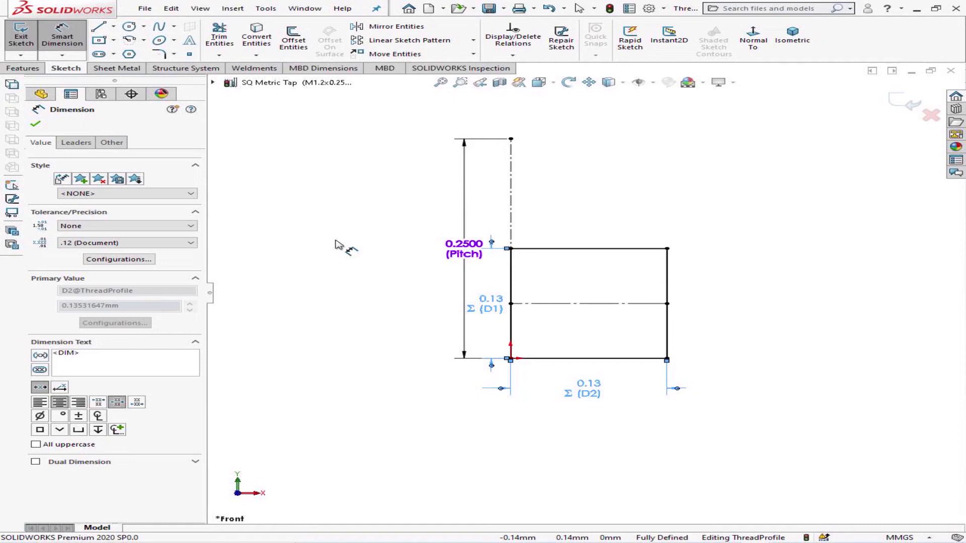
Save the SQ Metric Tap thread profile and close its file.
{"action": "left_click", "coordinate": [491, 9]}
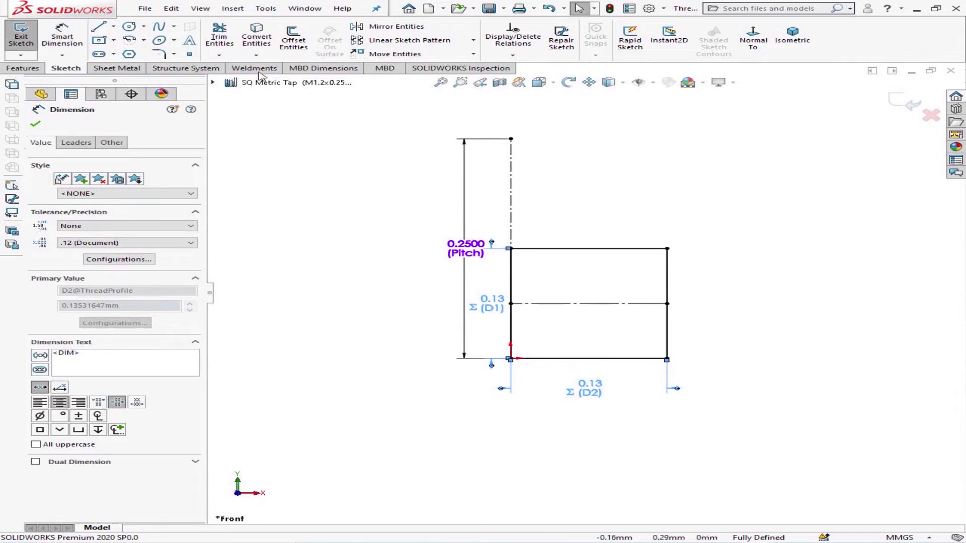
{"action": "left_click", "coordinate": [145, 8]}
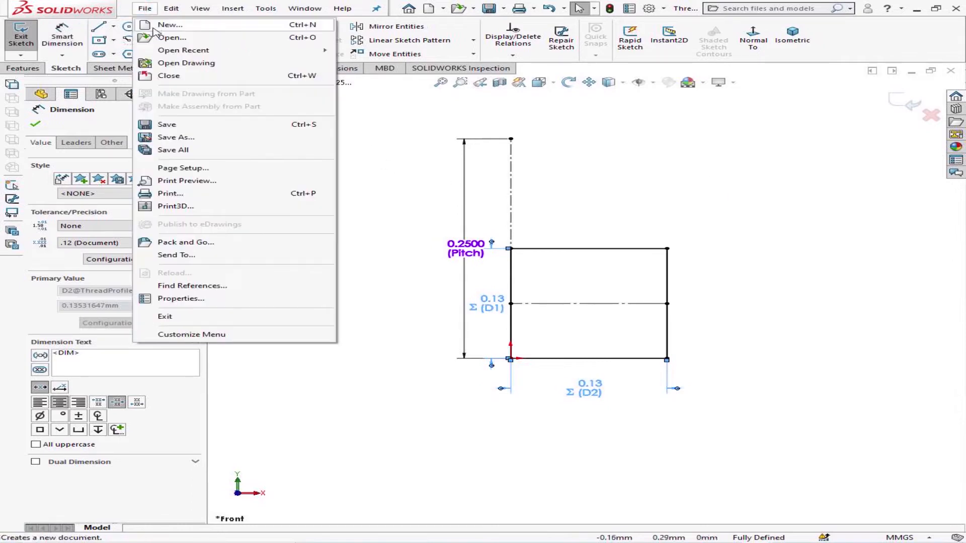
{"action": "left_click", "coordinate": [168, 76]}
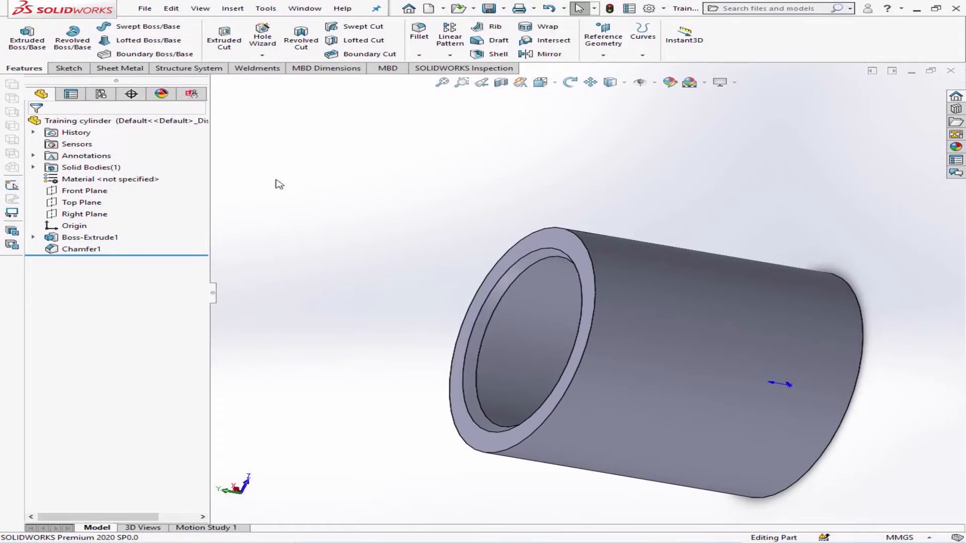
Start a Thread feature on the bore's inner chamfer edge of the training cylinder, using type SQ Metric Tap and a 20 mm blind depth.
{"action": "left_click", "coordinate": [265, 60]}
{"action": "left_click", "coordinate": [281, 94]}
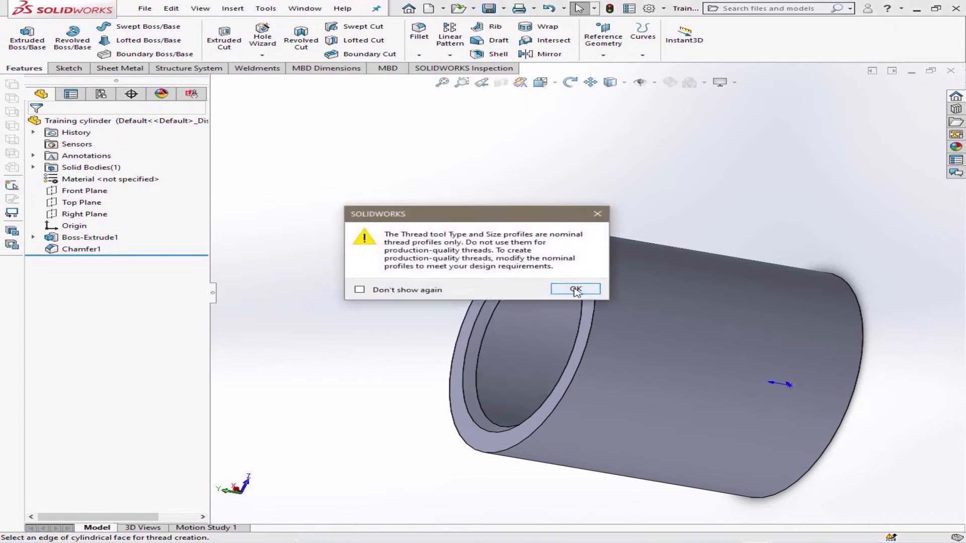
{"action": "left_click", "coordinate": [569, 290]}
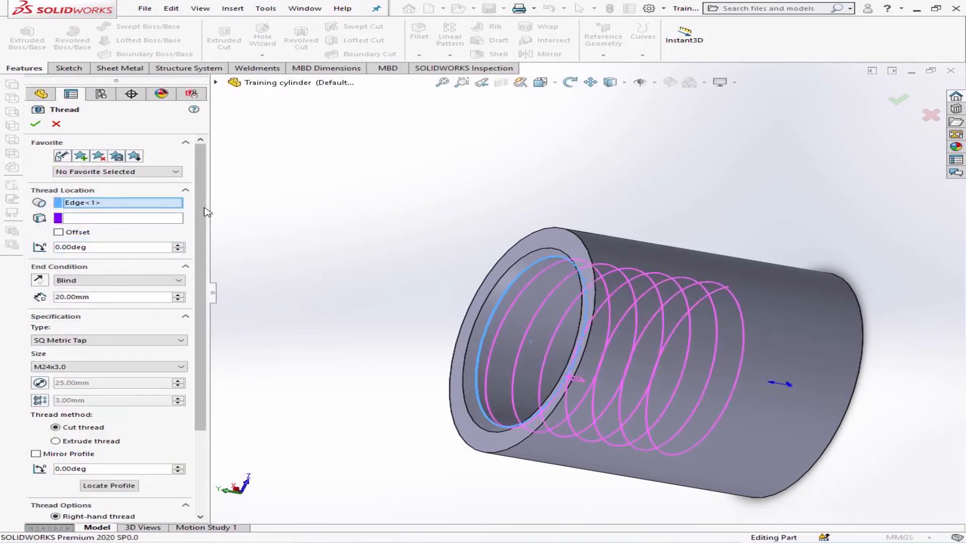
Set the thread size to M33x2.0 and create the right-hand cut thread in the bore.
{"action": "left_click_drag", "start_coordinate": [202, 208], "coordinate": [207, 238]}
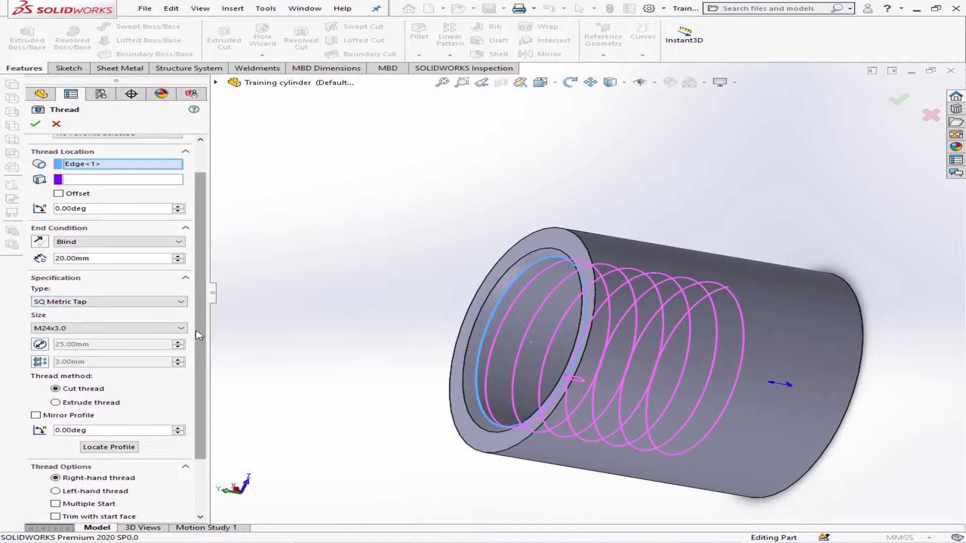
{"action": "left_click", "coordinate": [180, 328]}
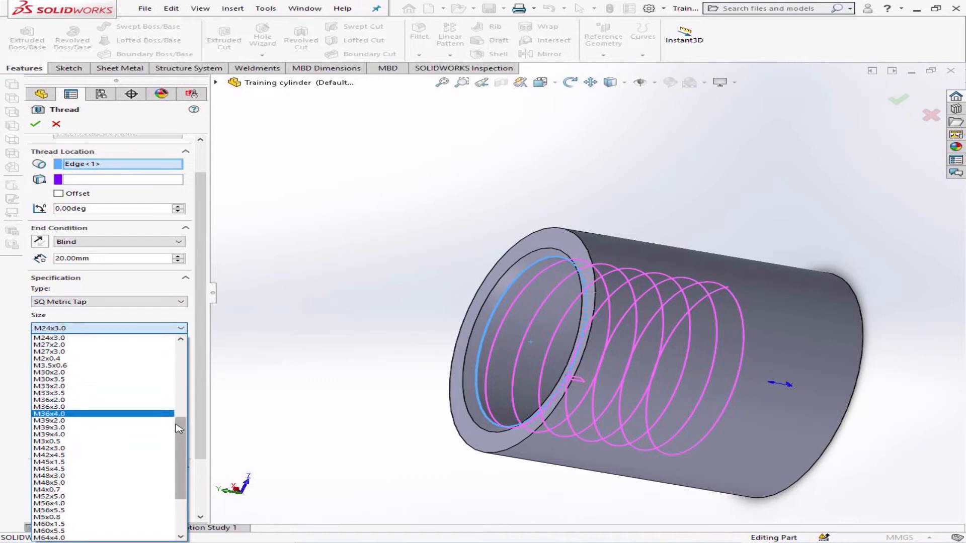
{"action": "scroll", "coordinate": [177, 428], "scroll_direction": "down", "scroll_amount": 3}
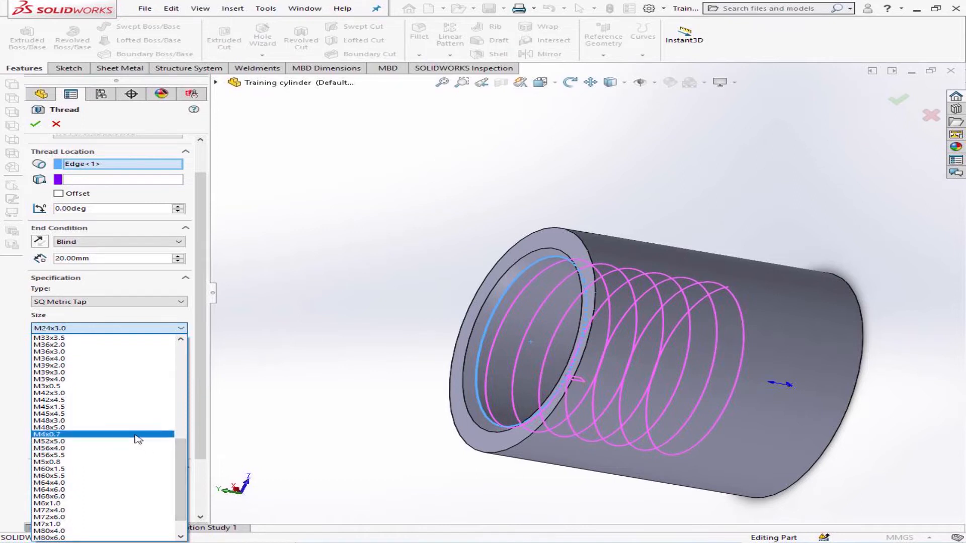
{"action": "left_click", "coordinate": [274, 347]}
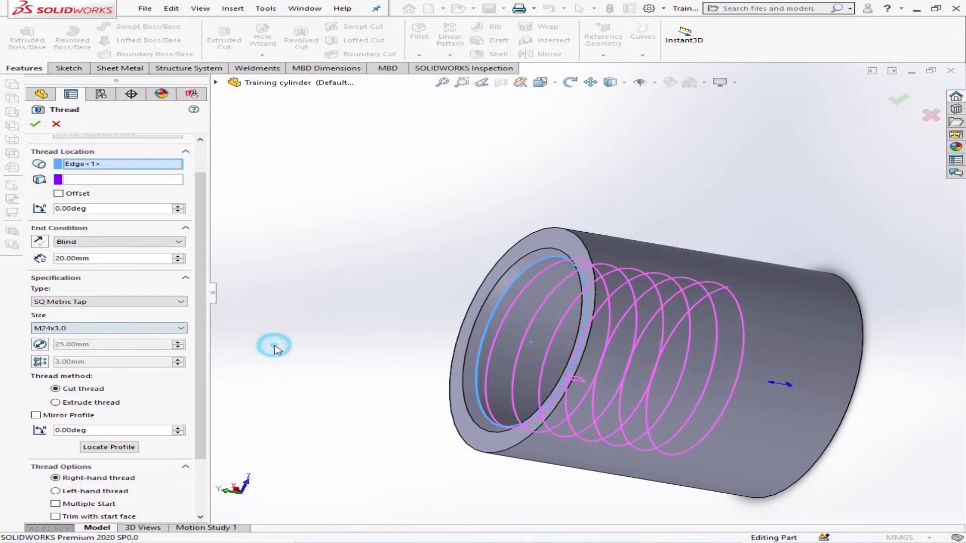
{"action": "left_click", "coordinate": [180, 328]}
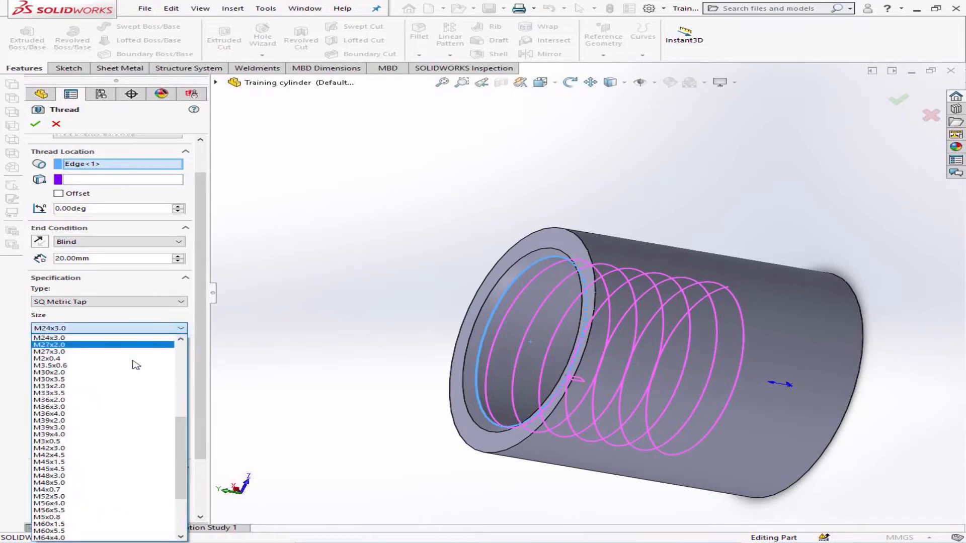
{"action": "left_click", "coordinate": [65, 386]}
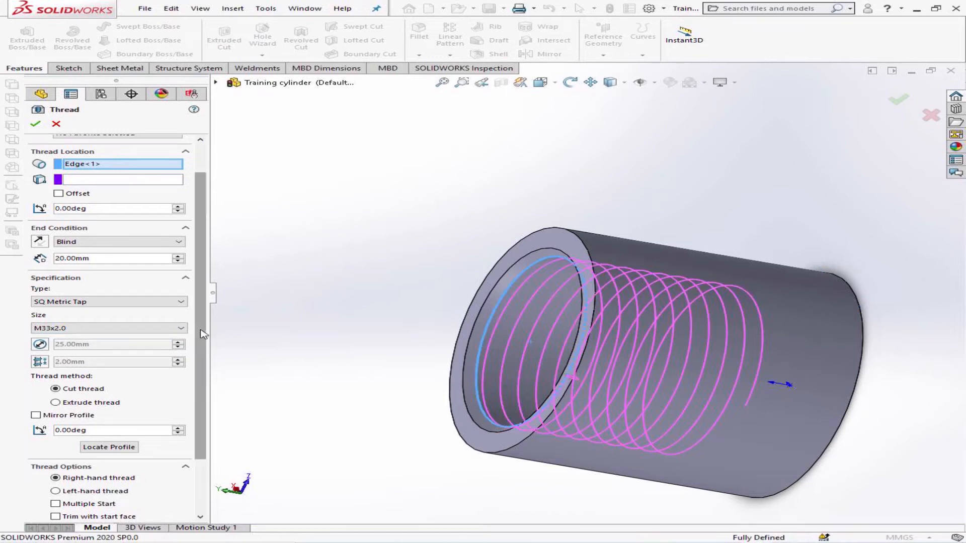
{"action": "left_click_drag", "start_coordinate": [200, 331], "coordinate": [194, 300]}
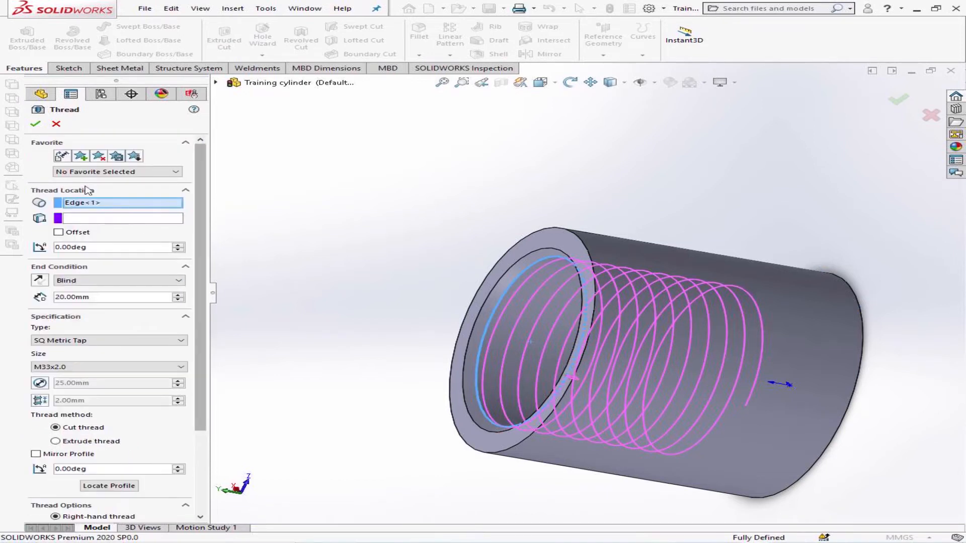
{"action": "left_click", "coordinate": [36, 124]}
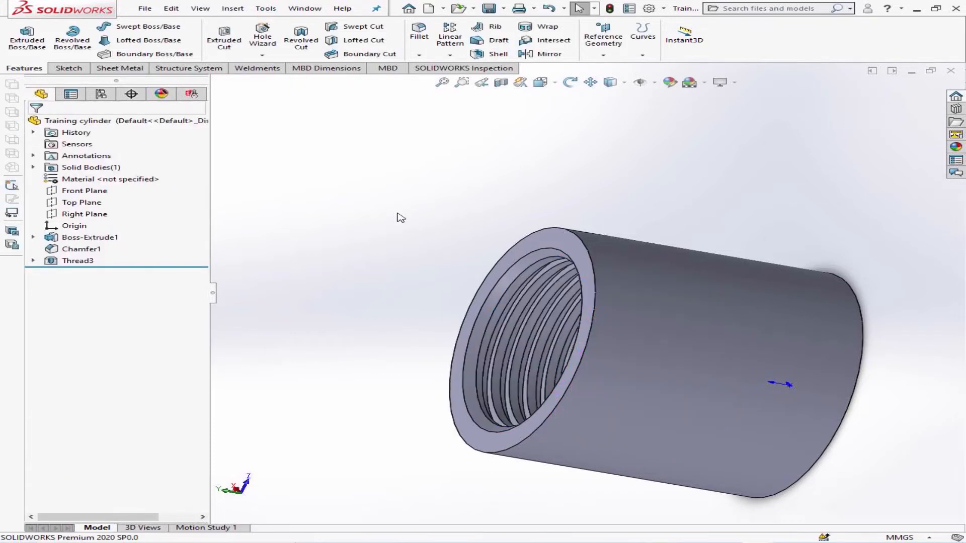
Examine the square thread inside the cylinder's bore from several angles and up close.
{"action": "left_click", "coordinate": [569, 82]}
{"action": "left_click_drag", "start_coordinate": [427, 295], "coordinate": [431, 304]}
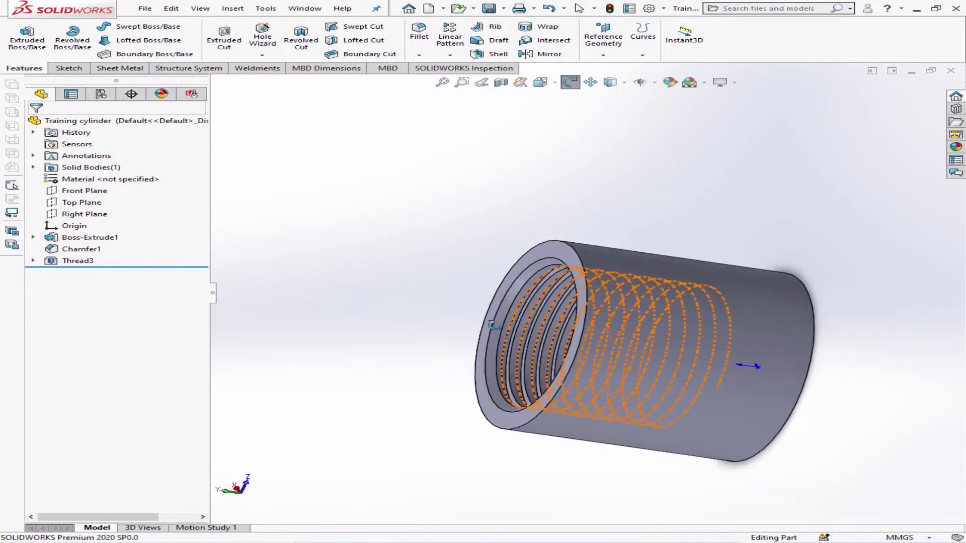
{"action": "scroll", "coordinate": [498, 324], "scroll_direction": "down", "scroll_amount": 5}
{"action": "left_click_drag", "start_coordinate": [580, 345], "coordinate": [534, 262]}
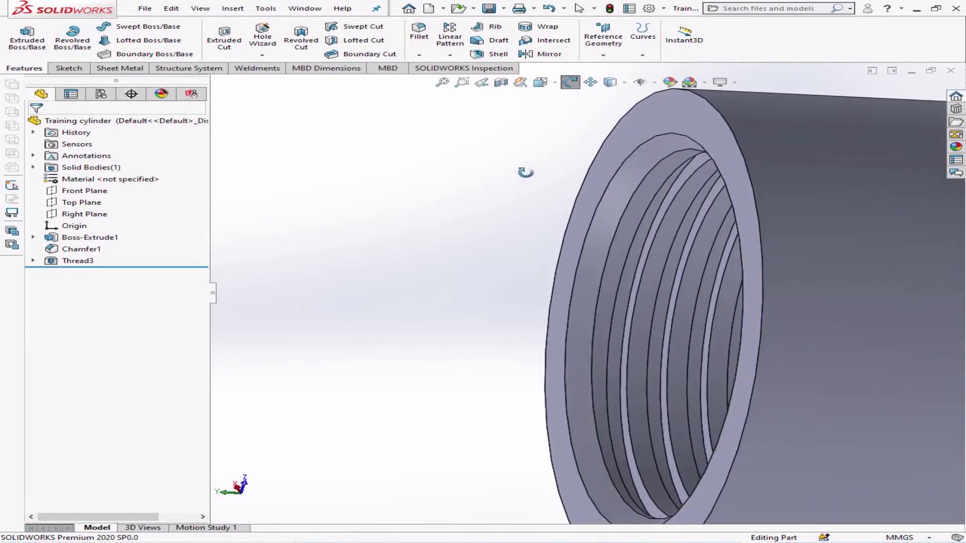
{"action": "left_click", "coordinate": [594, 86]}
{"action": "left_click_drag", "start_coordinate": [568, 168], "coordinate": [371, 223]}
{"action": "scroll", "coordinate": [371, 223], "scroll_direction": "up", "scroll_amount": 5}
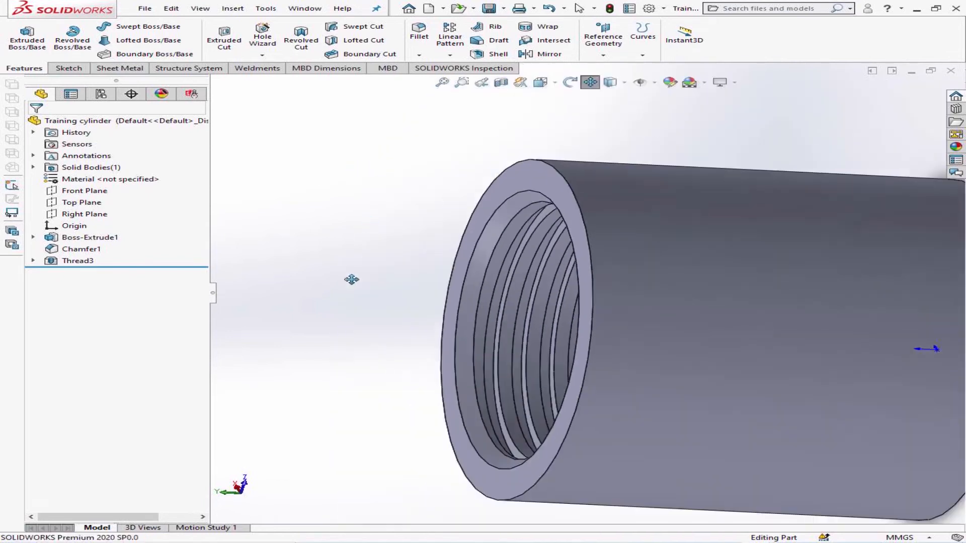
{"action": "left_click_drag", "start_coordinate": [352, 280], "coordinate": [257, 237]}
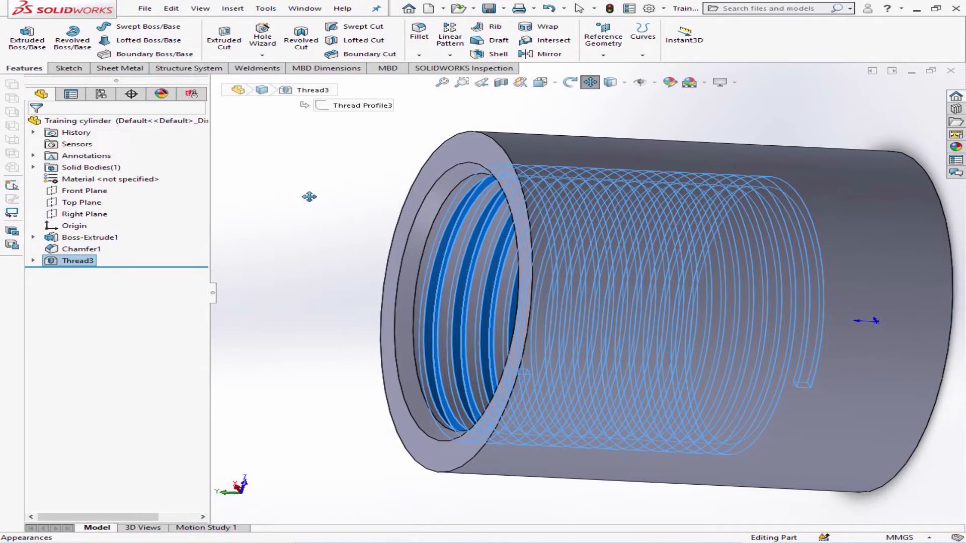
{"action": "left_click", "coordinate": [240, 201]}
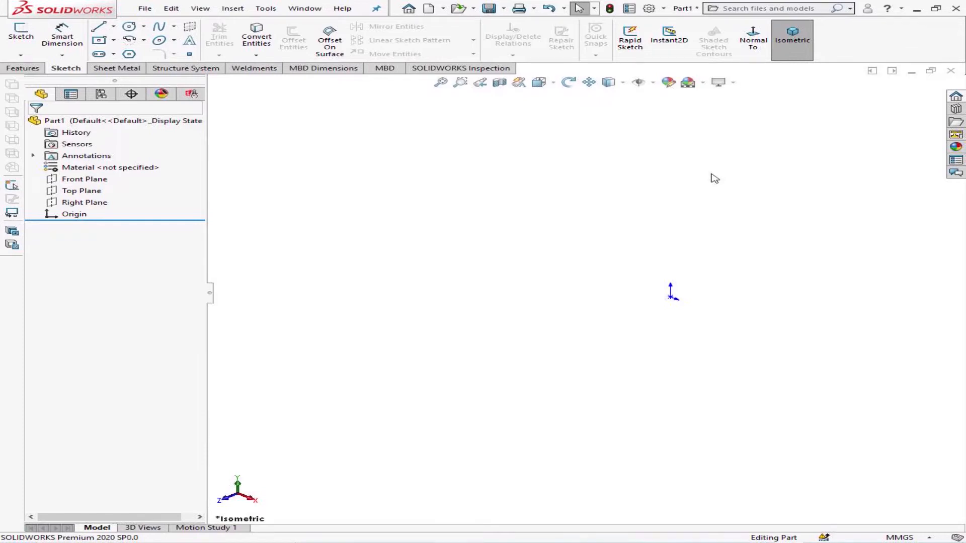
Browse to the recent Thread Profiles folder and duplicate Metric Die.SLDLFP within it.
{"action": "left_click", "coordinate": [473, 9]}
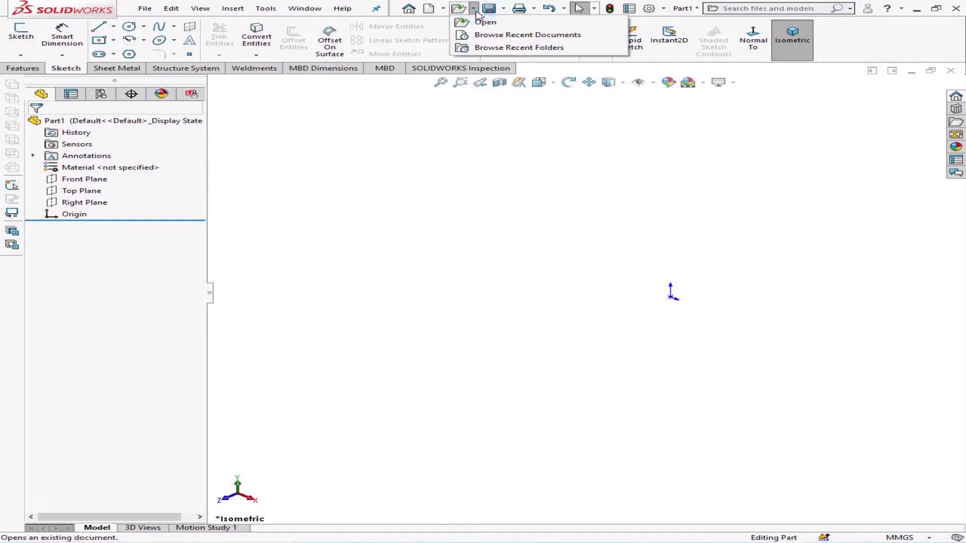
{"action": "left_click", "coordinate": [519, 49]}
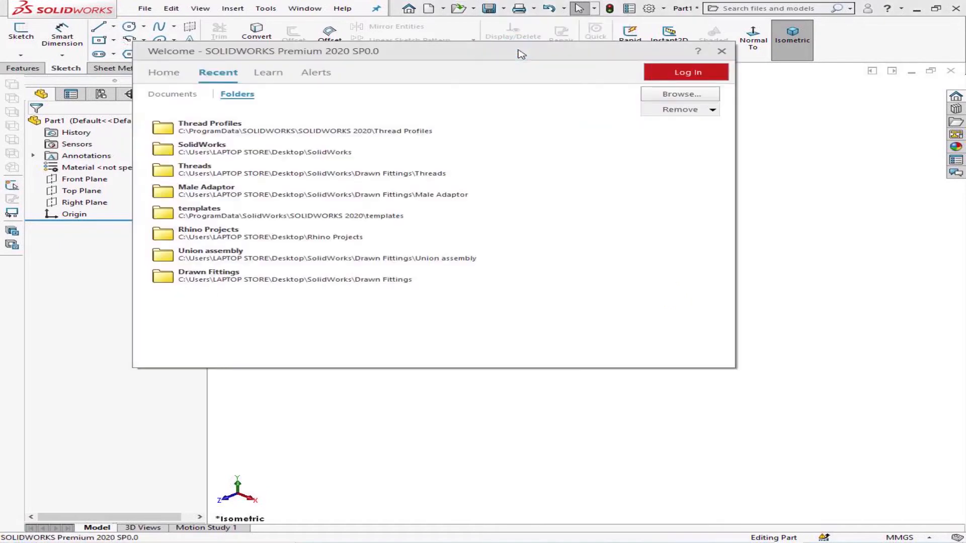
{"action": "left_click", "coordinate": [385, 136]}
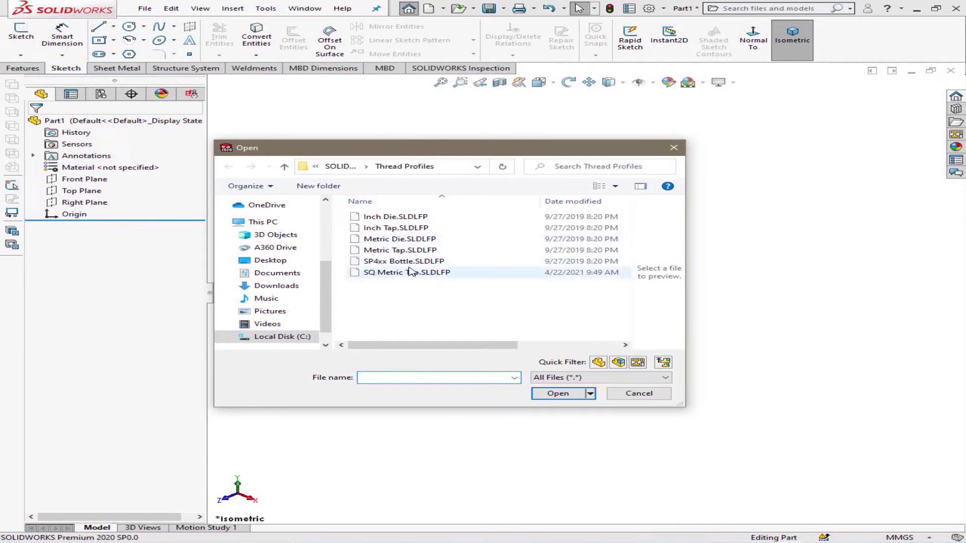
{"action": "mouse_move", "coordinate": [413, 276]}
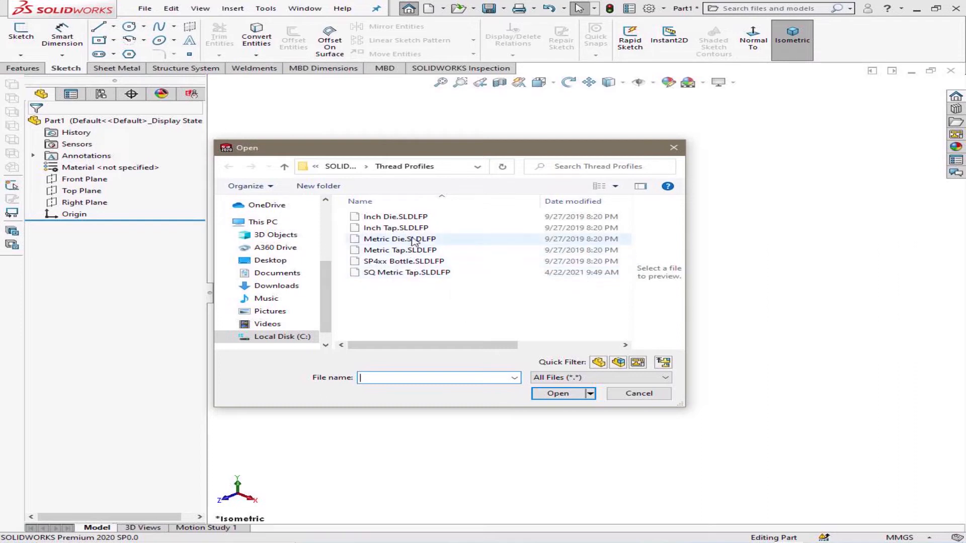
{"action": "mouse_move", "coordinate": [413, 242]}
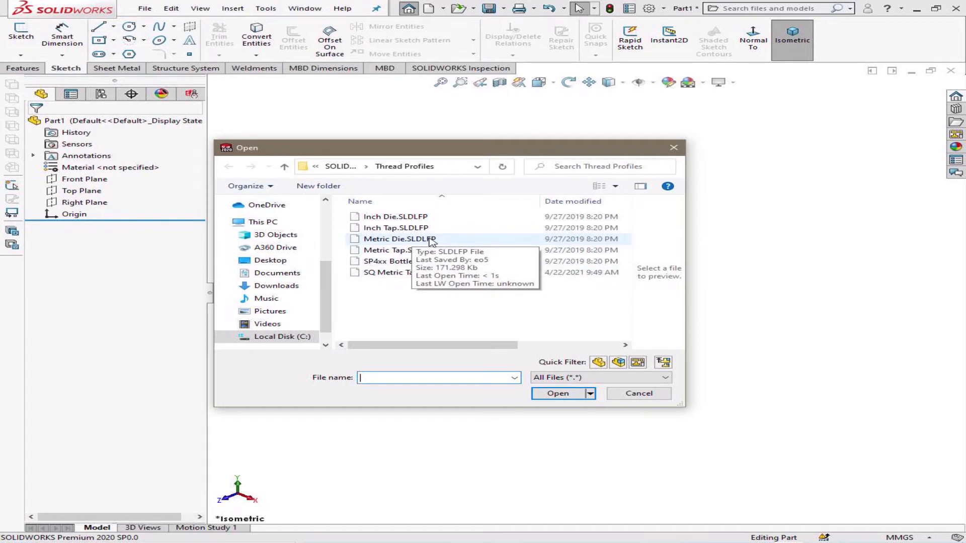
{"action": "right_click", "coordinate": [431, 242]}
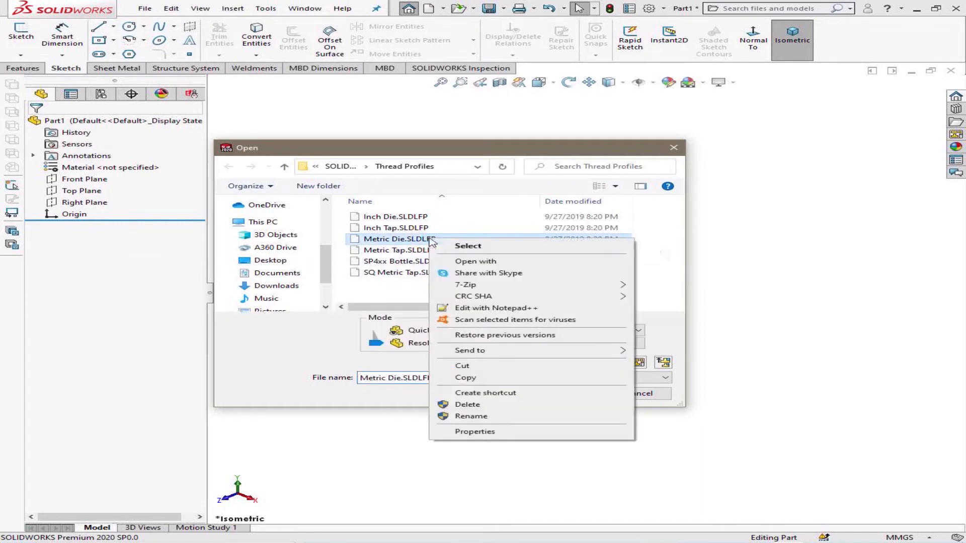
{"action": "left_click", "coordinate": [488, 377]}
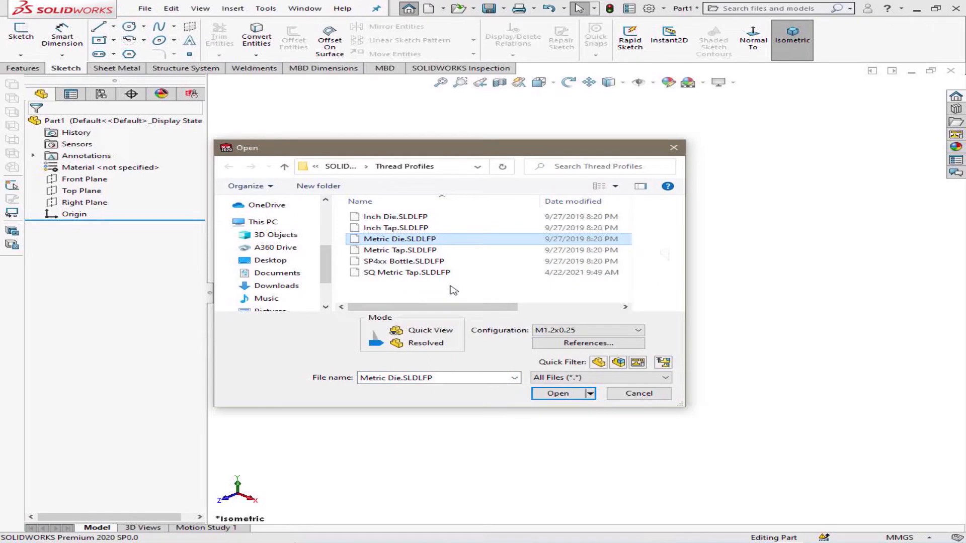
{"action": "right_click", "coordinate": [451, 290]}
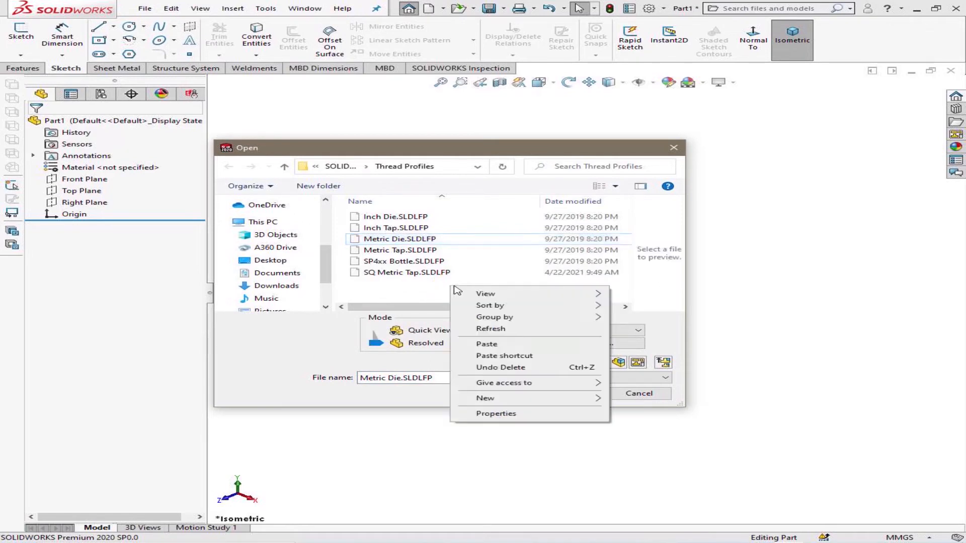
{"action": "left_click", "coordinate": [481, 344]}
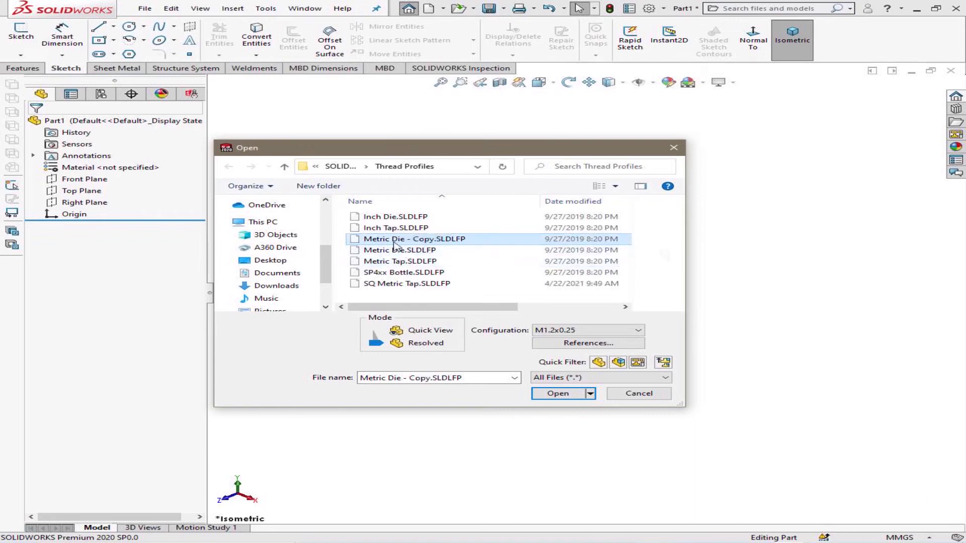
Rename the copied Metric Die profile file as SQ Metric Die.SLDLFP.
{"action": "left_click", "coordinate": [368, 241]}
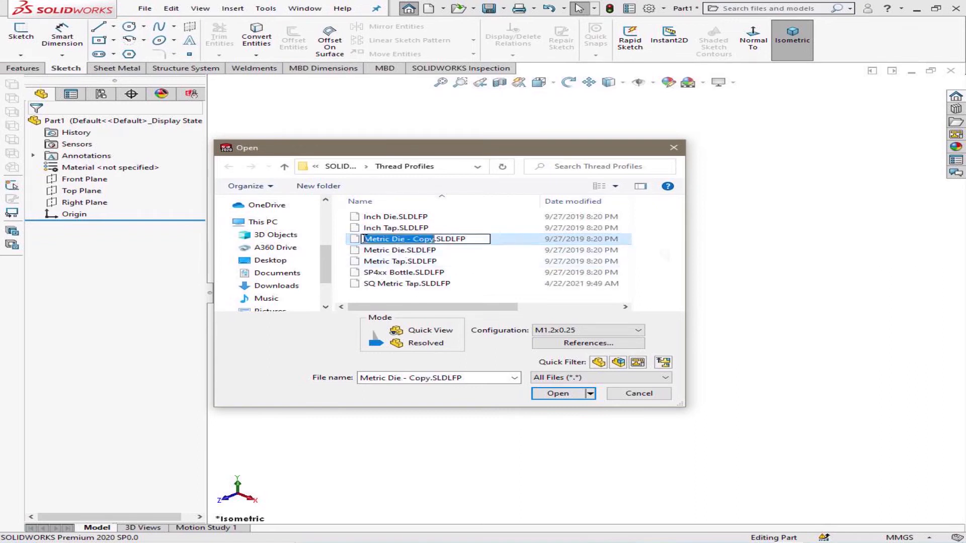
{"action": "left_click", "coordinate": [363, 239]}
{"action": "type", "text": "SQ"}
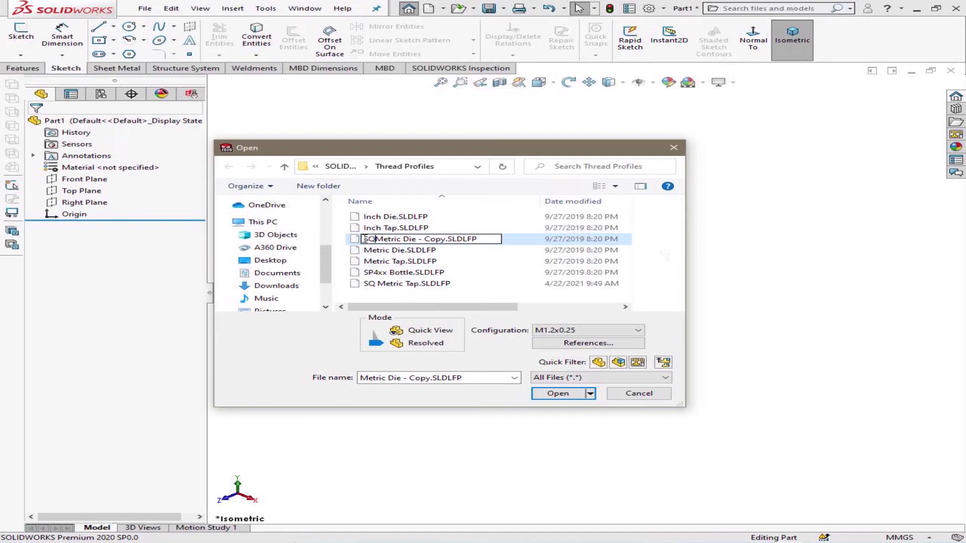
{"action": "left_click", "coordinate": [418, 240]}
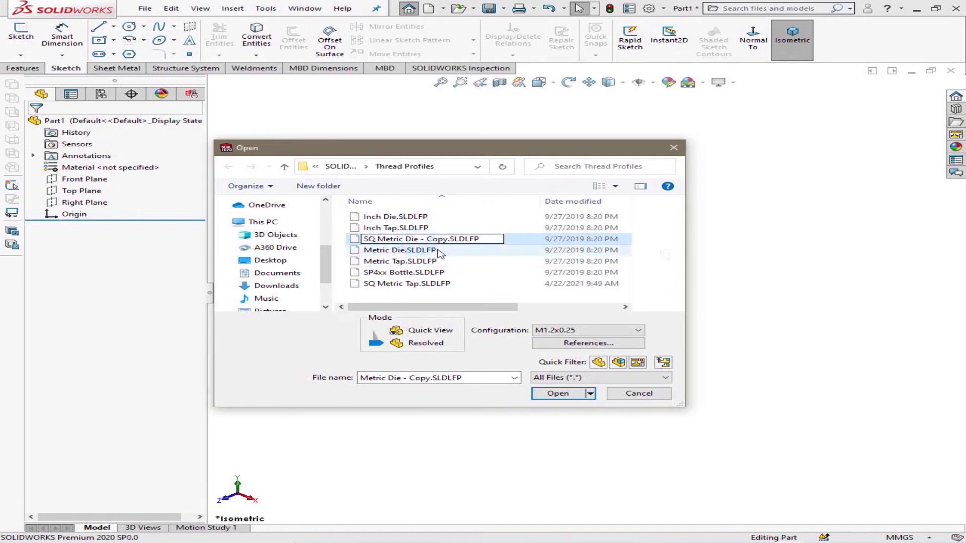
{"action": "key", "text": "Delete"}
{"action": "key", "text": "Delete"}
{"action": "key", "text": "Delete"}
{"action": "key", "text": "Delete"}
{"action": "key", "text": "Delete"}
{"action": "key", "text": "Delete"}
{"action": "key", "text": "Delete"}
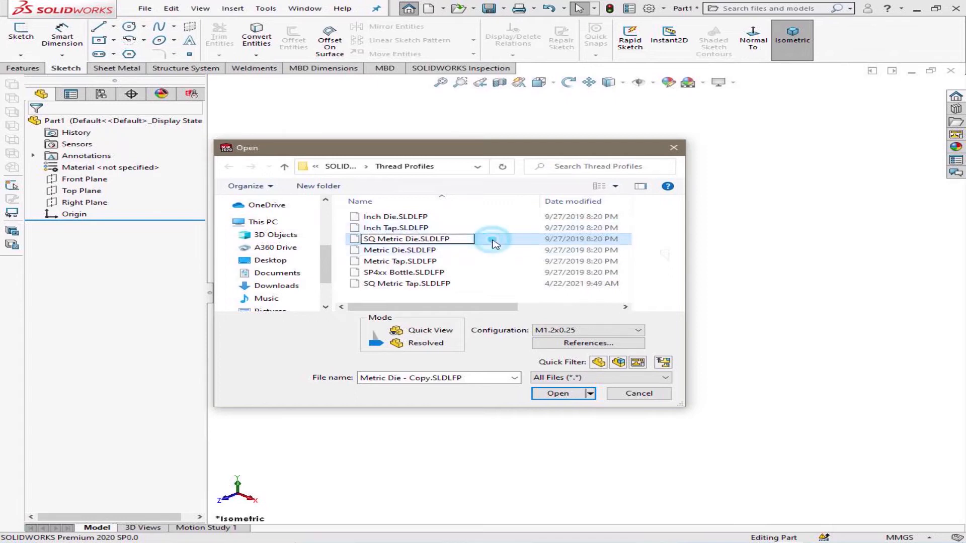
{"action": "left_click", "coordinate": [493, 242]}
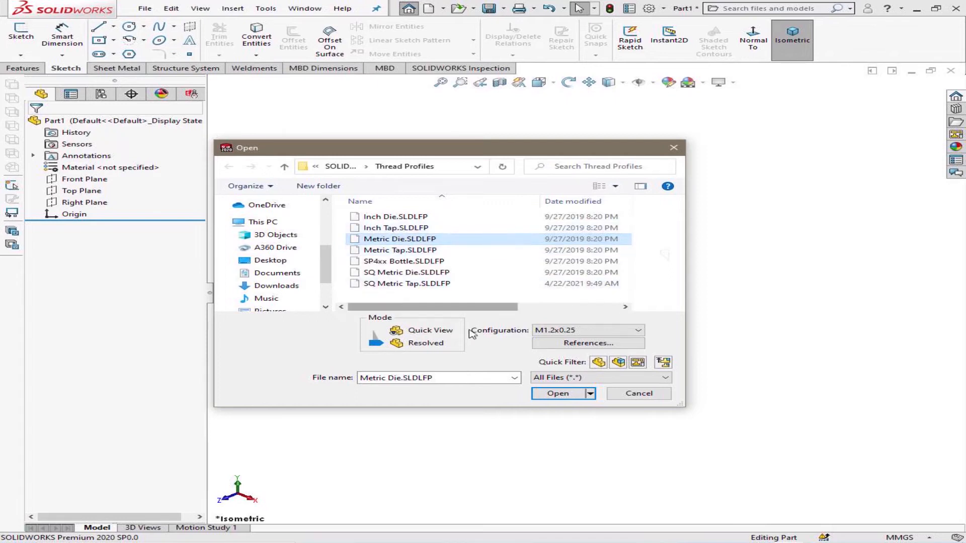
Open SQ Metric Die.SLDLFP and edit its ThreadProfile sketch.
{"action": "double_click", "coordinate": [492, 245]}
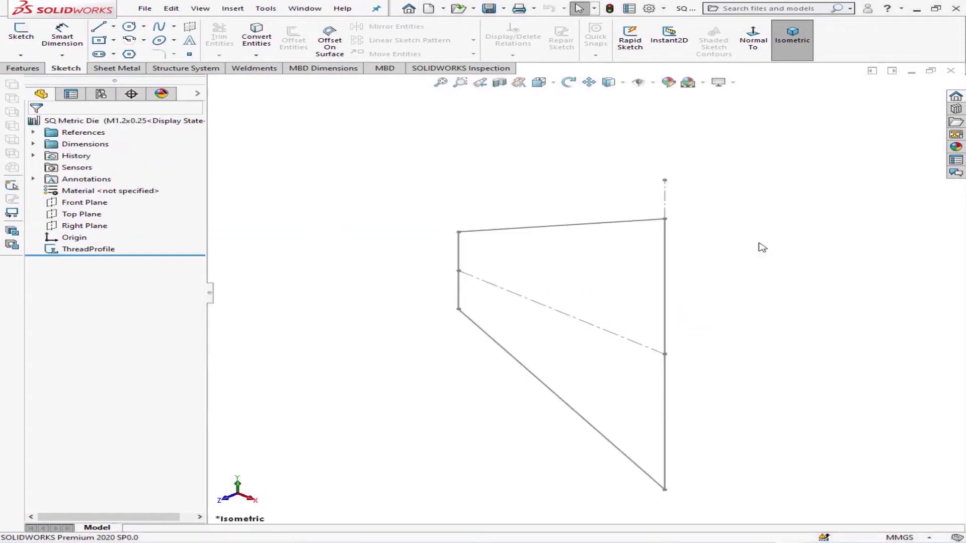
{"action": "left_click", "coordinate": [93, 254]}
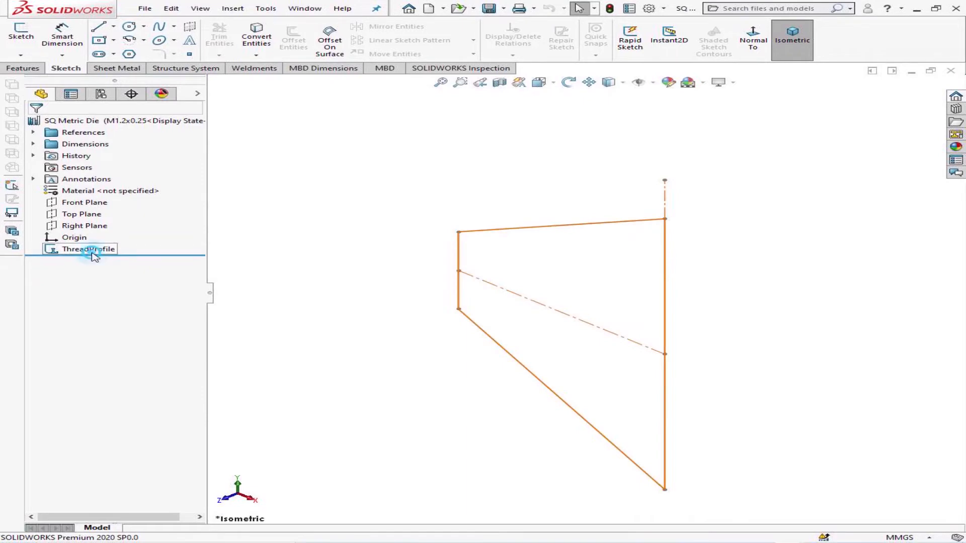
{"action": "left_click", "coordinate": [106, 218]}
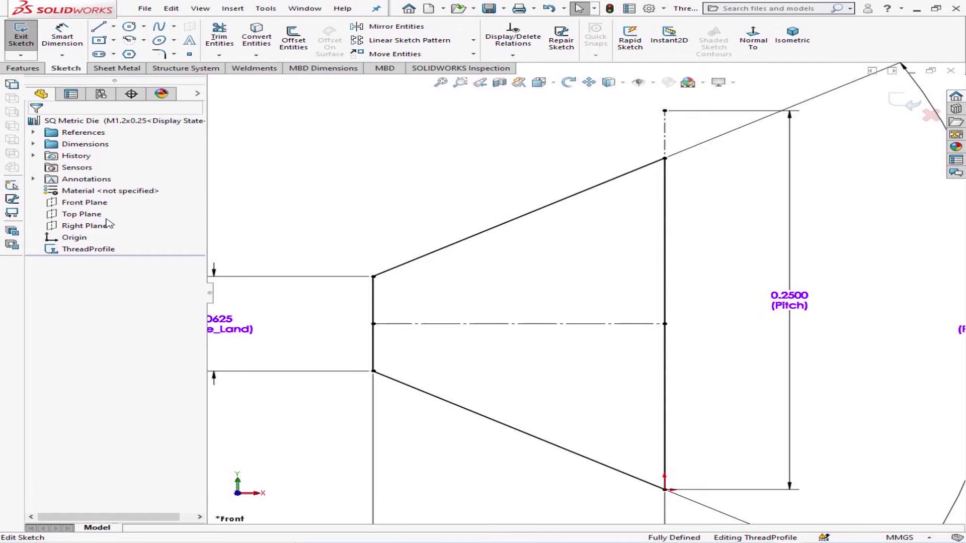
Delete the Profile_Land, Profile_Angle and Profile_Height dimensions from the thread profile sketch, keeping the Pitch dimension.
{"action": "key", "text": "f"}
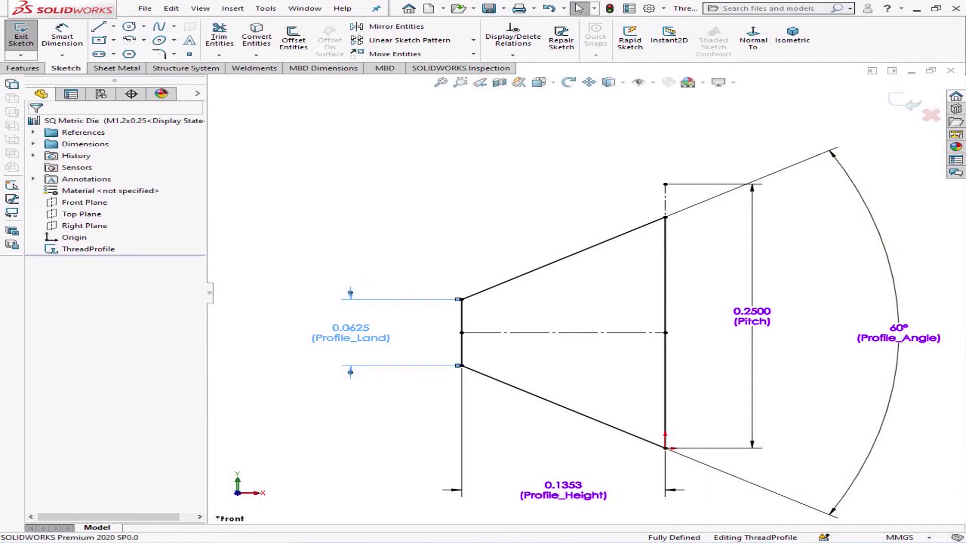
{"action": "key", "text": "Delete"}
{"action": "left_click", "coordinate": [421, 295]}
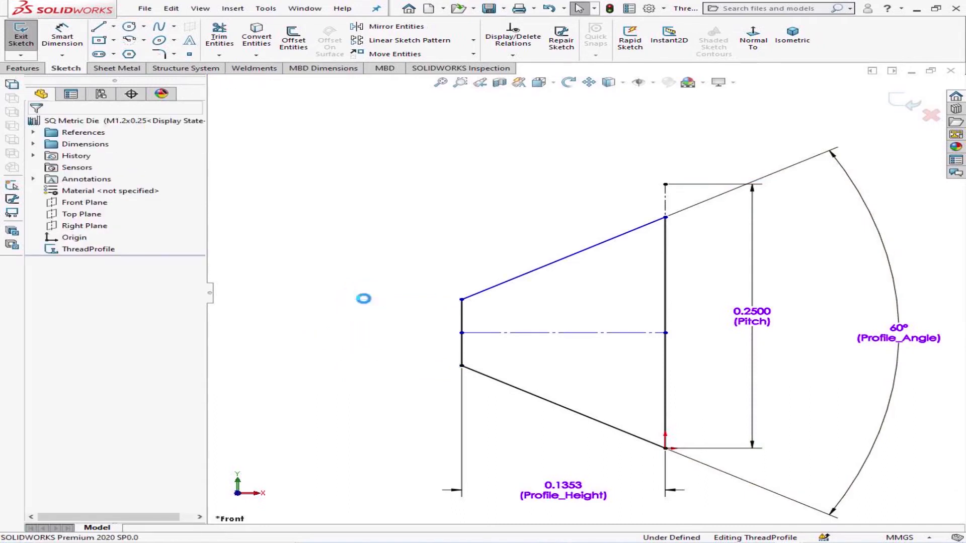
{"action": "left_click", "coordinate": [899, 309]}
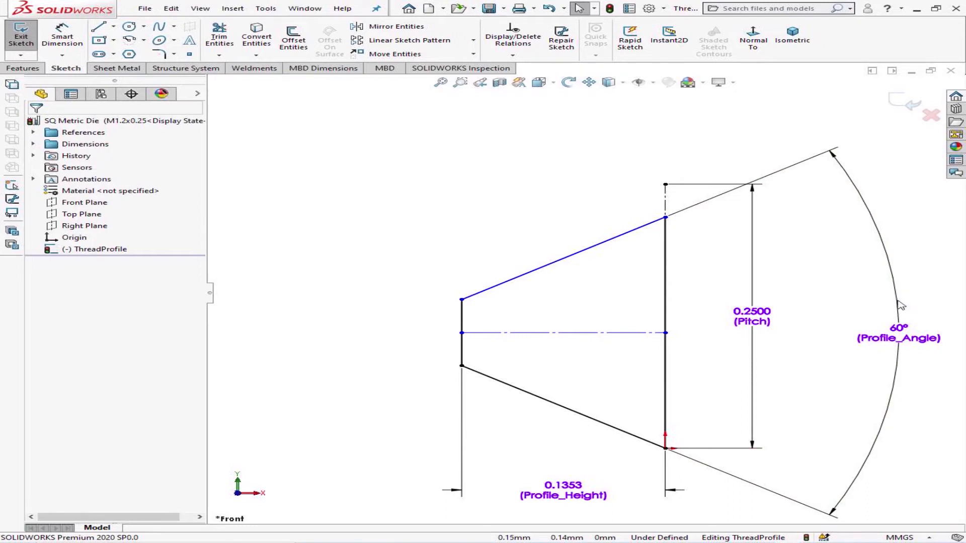
{"action": "left_click", "coordinate": [900, 307]}
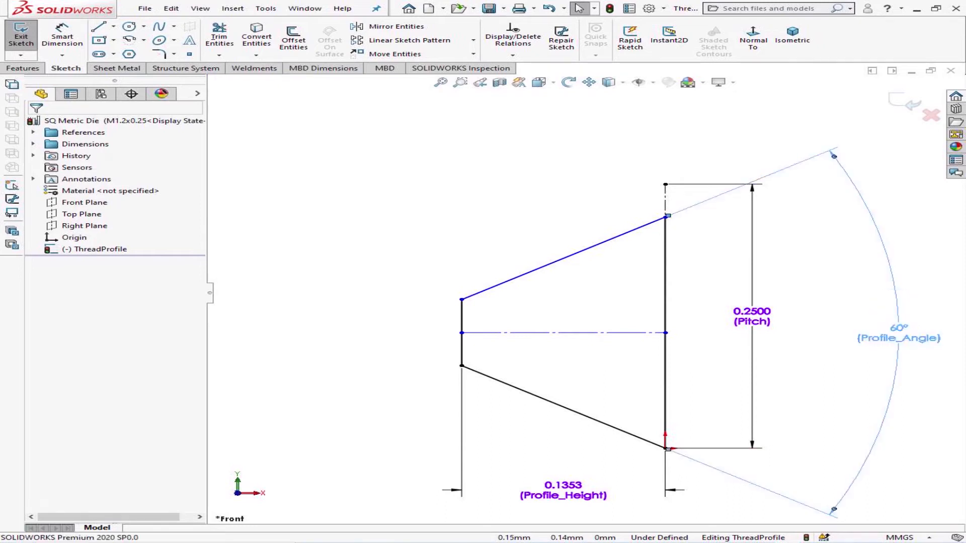
{"action": "key", "text": "Delete"}
{"action": "left_click", "coordinate": [894, 303]}
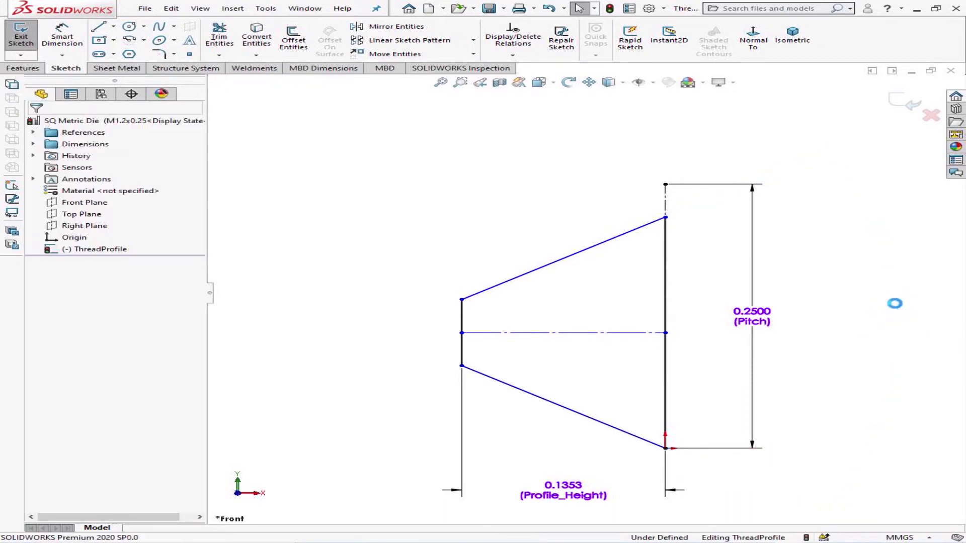
{"action": "left_click", "coordinate": [459, 466]}
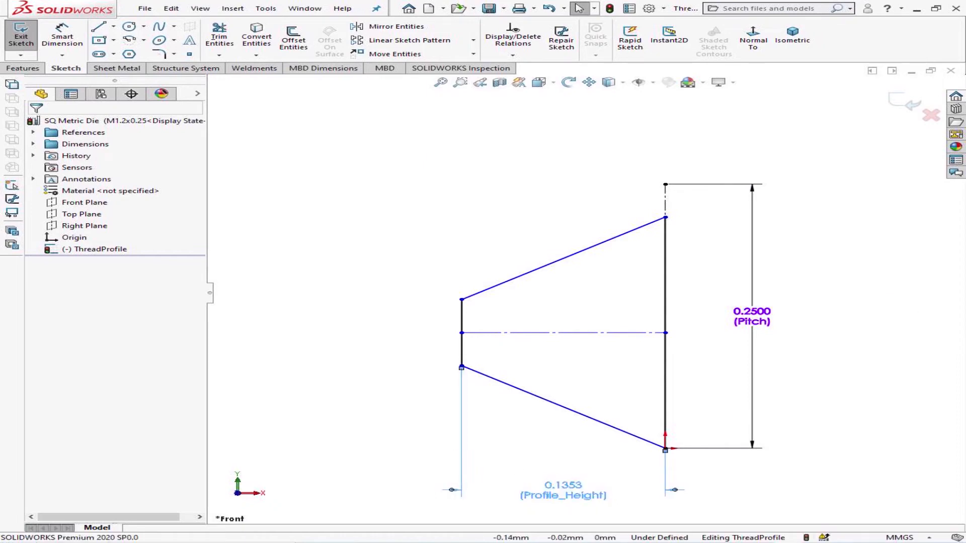
{"action": "key", "text": "Delete"}
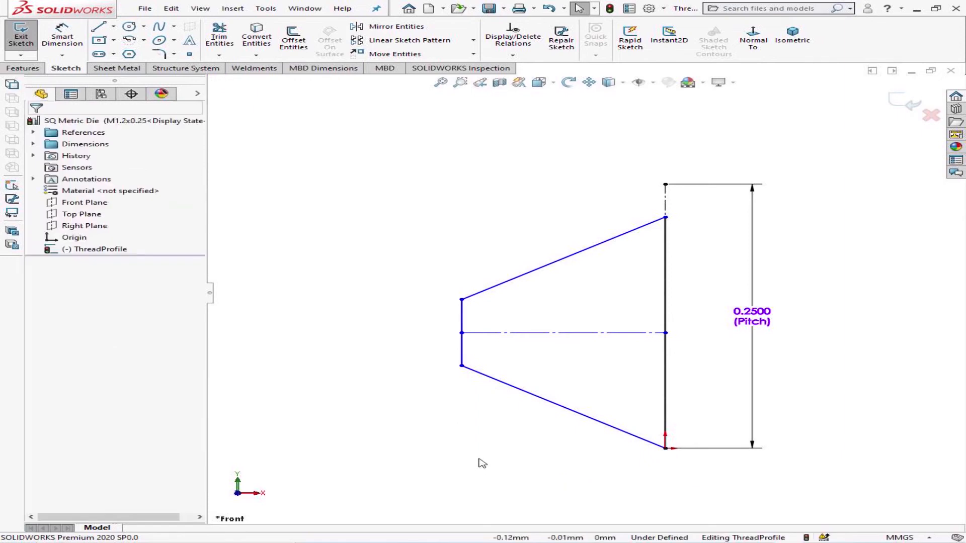
Delete the two slanted flank lines of the thread profile.
{"action": "left_click", "coordinate": [557, 266]}
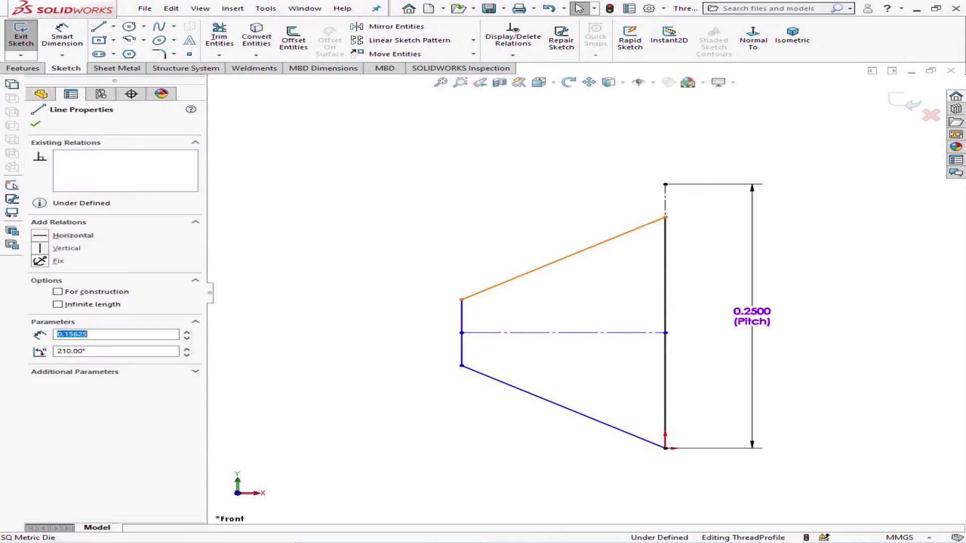
{"action": "key", "text": "Delete"}
{"action": "left_click", "coordinate": [556, 407]}
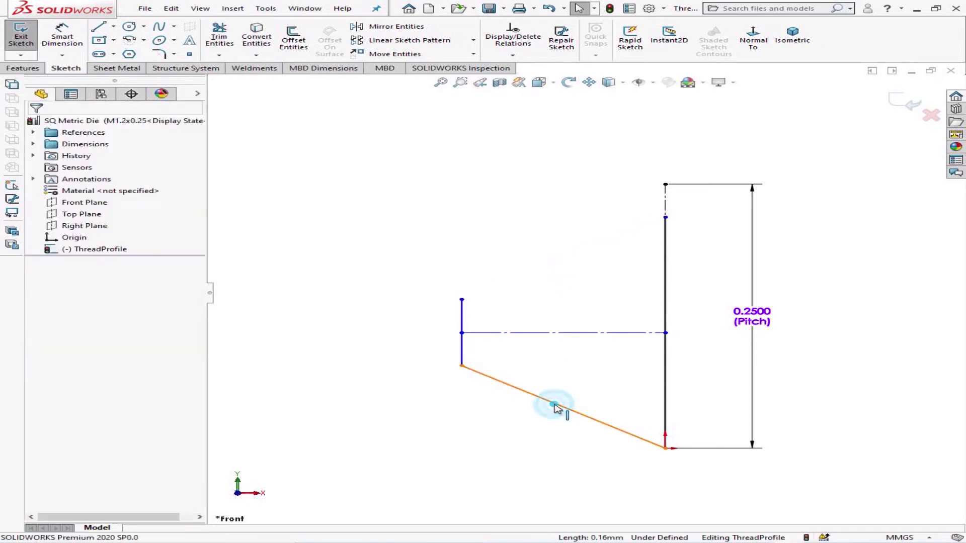
{"action": "key", "text": "Delete"}
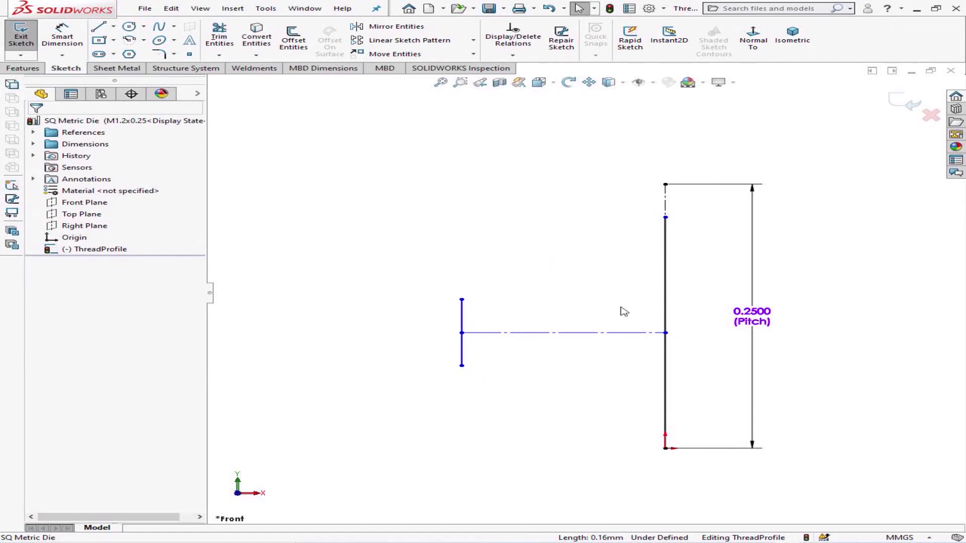
Dimension the solid vertical line starting at the origin with the equation "Pitch@ThreadProfile"/2.
{"action": "left_click", "coordinate": [62, 37]}
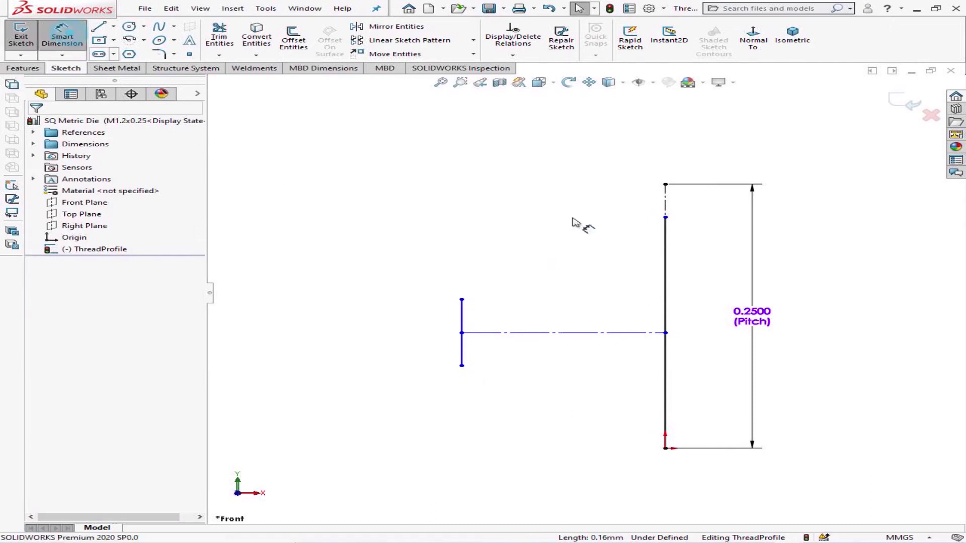
{"action": "left_click", "coordinate": [665, 283]}
{"action": "left_click", "coordinate": [690, 286]}
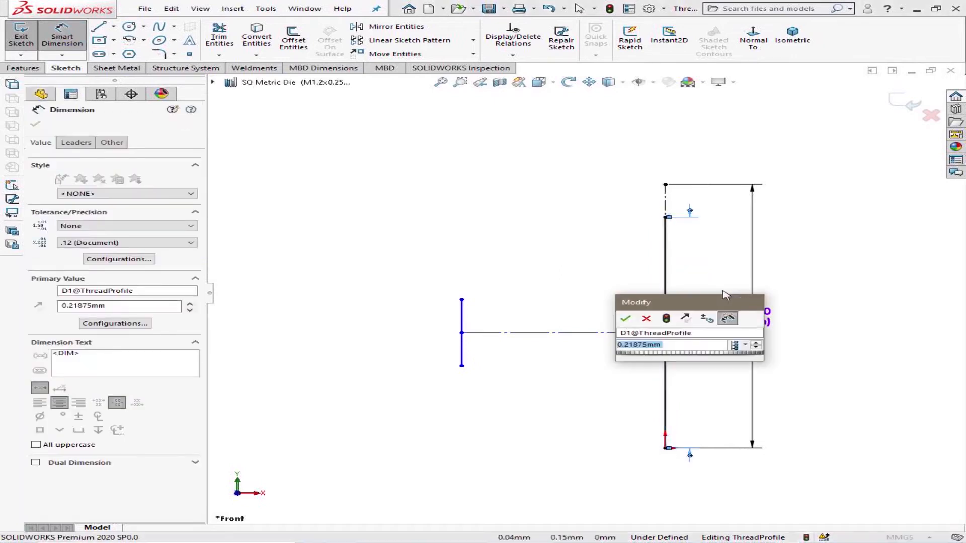
{"action": "type", "text": "="}
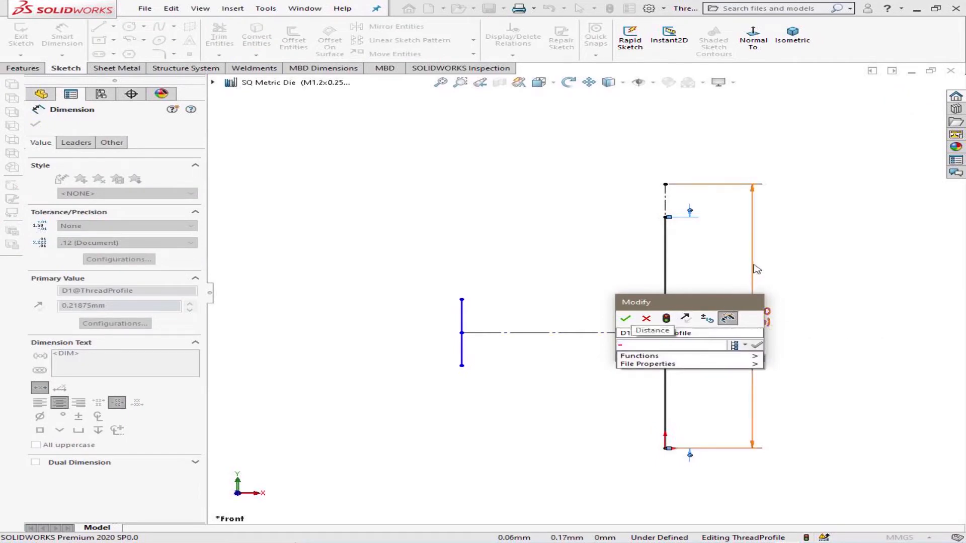
{"action": "left_click", "coordinate": [757, 269]}
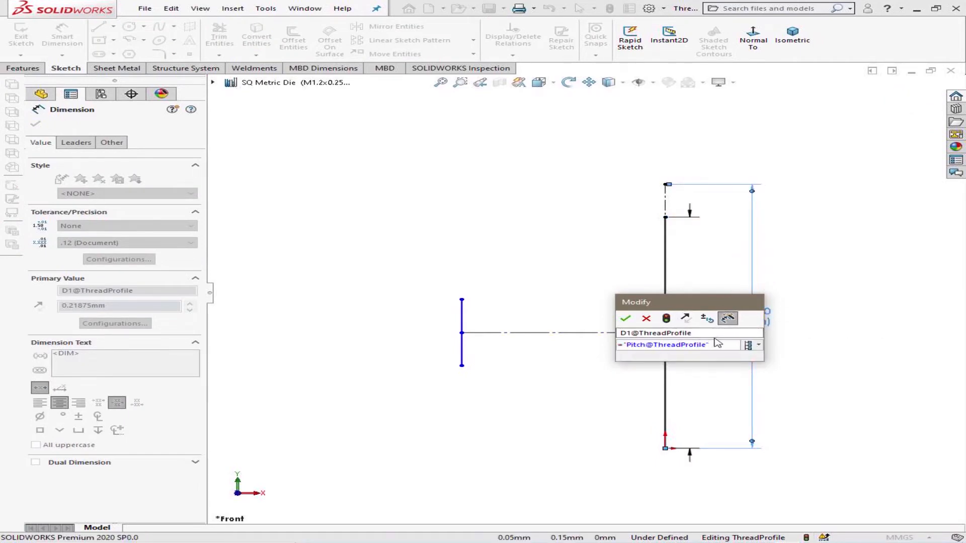
{"action": "type", "text": "/2"}
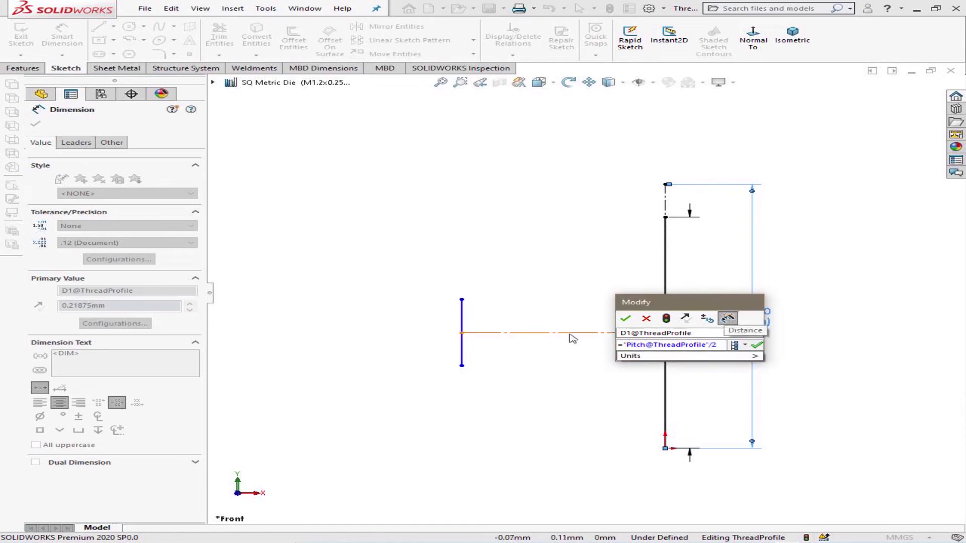
{"action": "left_click", "coordinate": [626, 320]}
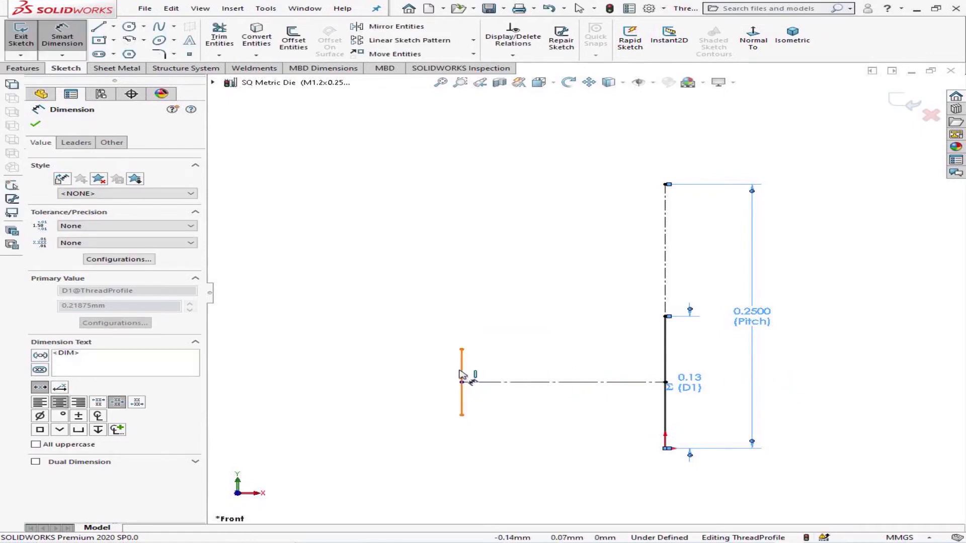
Make the free solid vertical line equal in length to the dimensioned vertical line at the origin.
{"action": "left_click", "coordinate": [62, 35]}
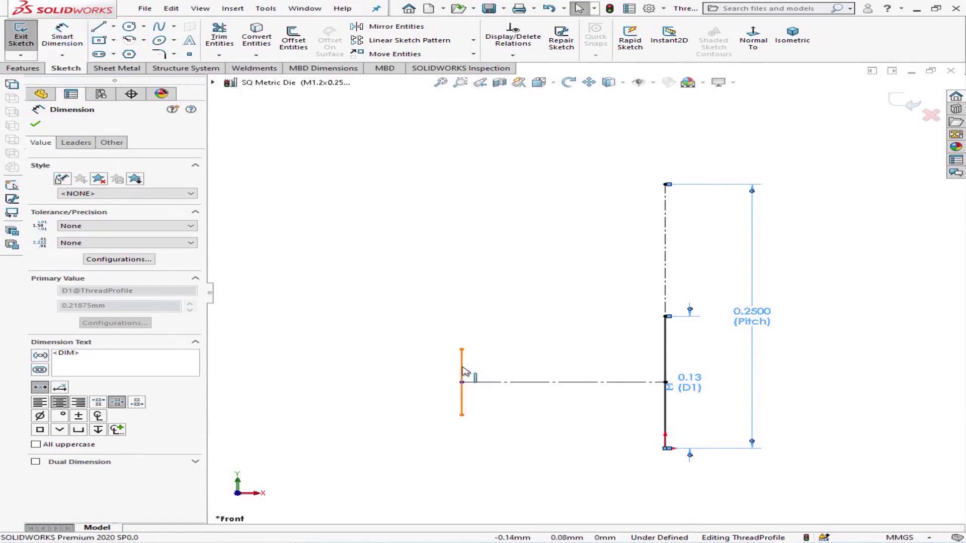
{"action": "left_click", "coordinate": [665, 358]}
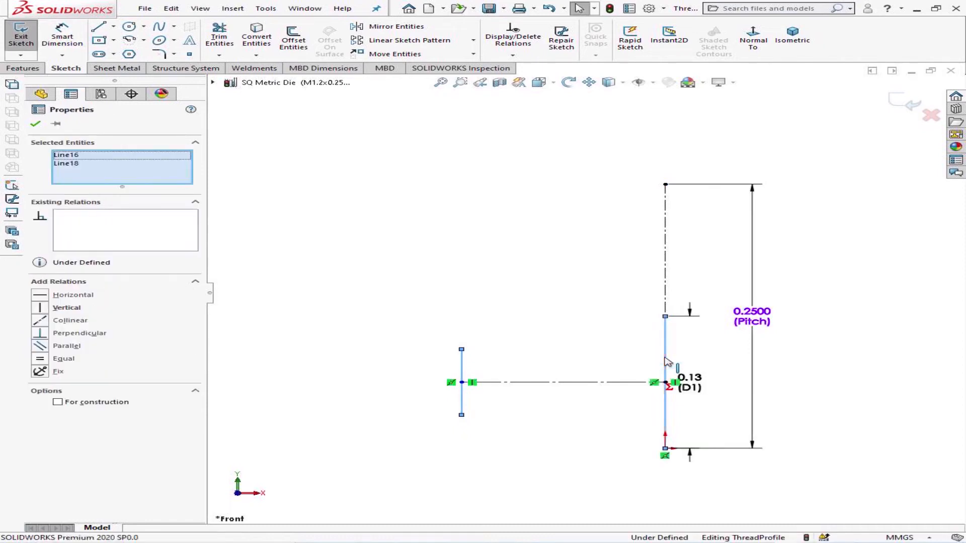
{"action": "left_click", "coordinate": [822, 312]}
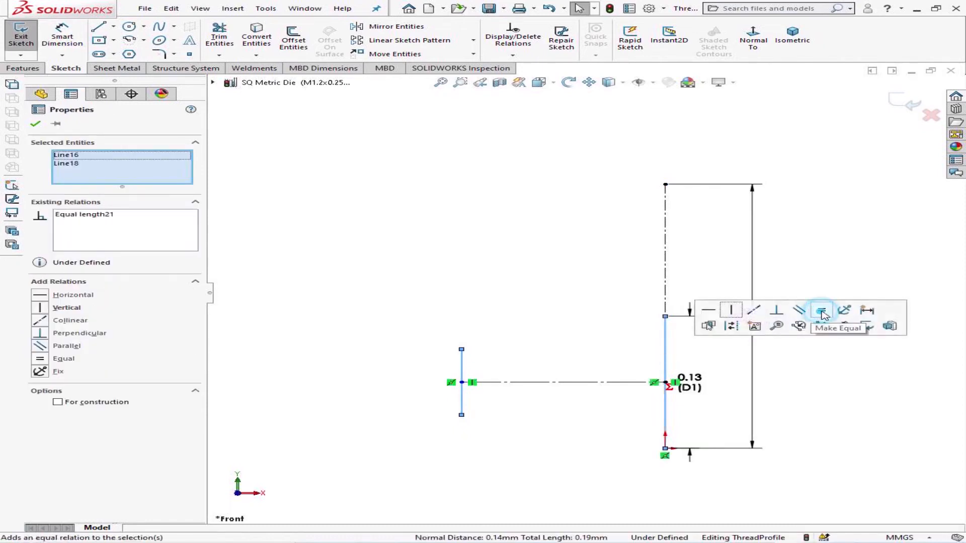
{"action": "left_click", "coordinate": [592, 296]}
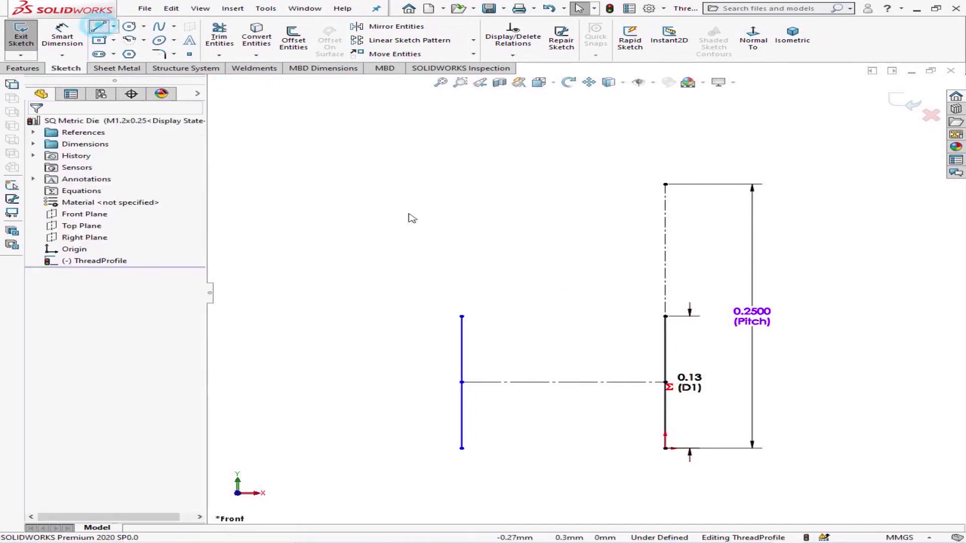
Draw two horizontal lines joining the upper and lower endpoints of the two solid vertical lines to close the profile.
{"action": "key", "text": "l"}
{"action": "left_click", "coordinate": [462, 317]}
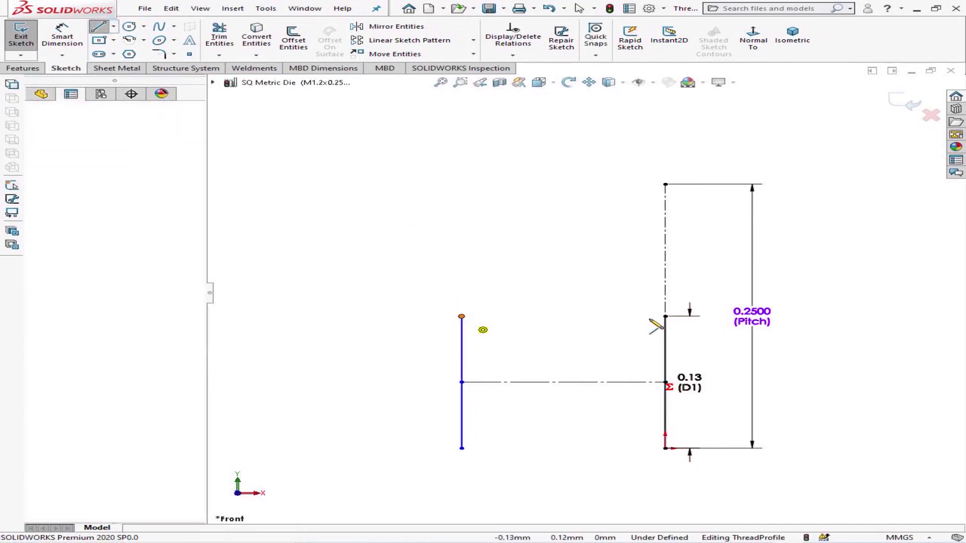
{"action": "left_click", "coordinate": [665, 317]}
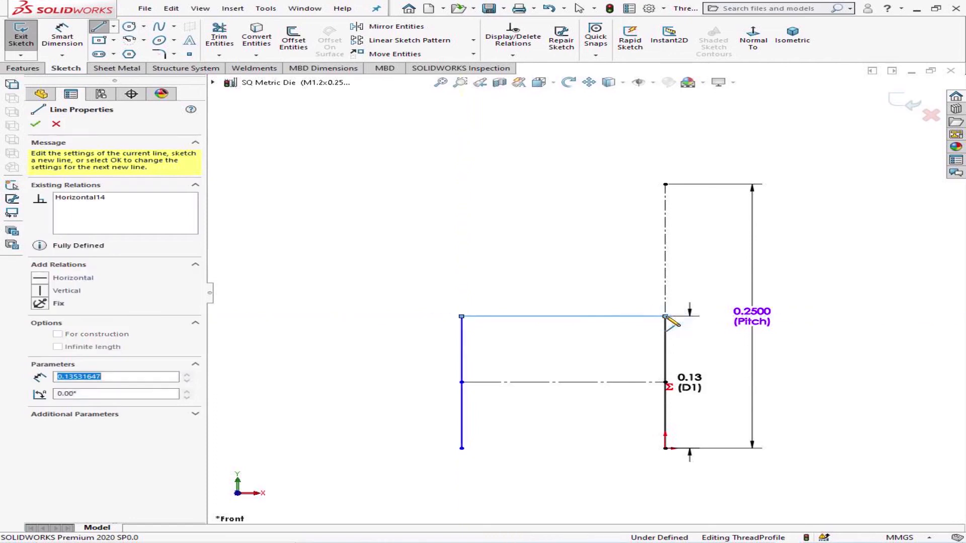
{"action": "left_click", "coordinate": [462, 447]}
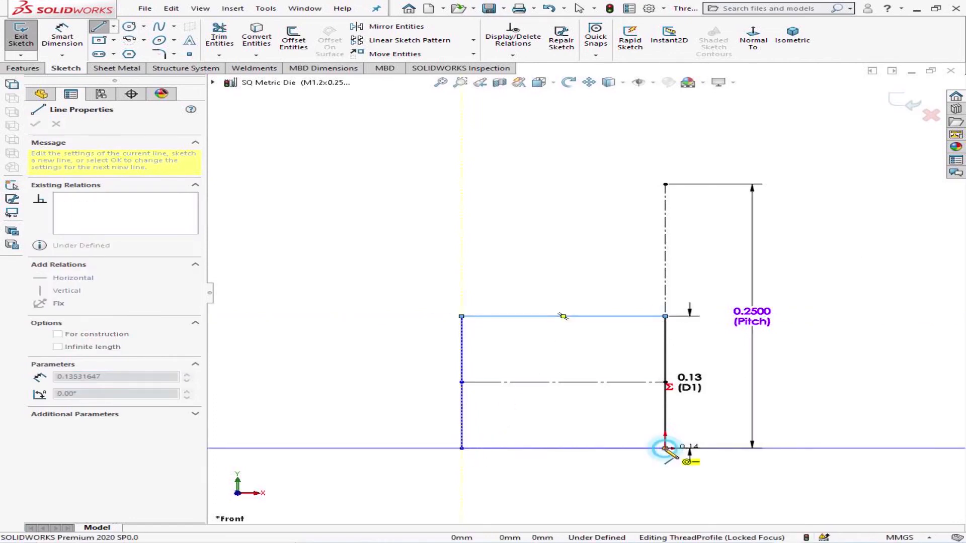
{"action": "left_click", "coordinate": [665, 447]}
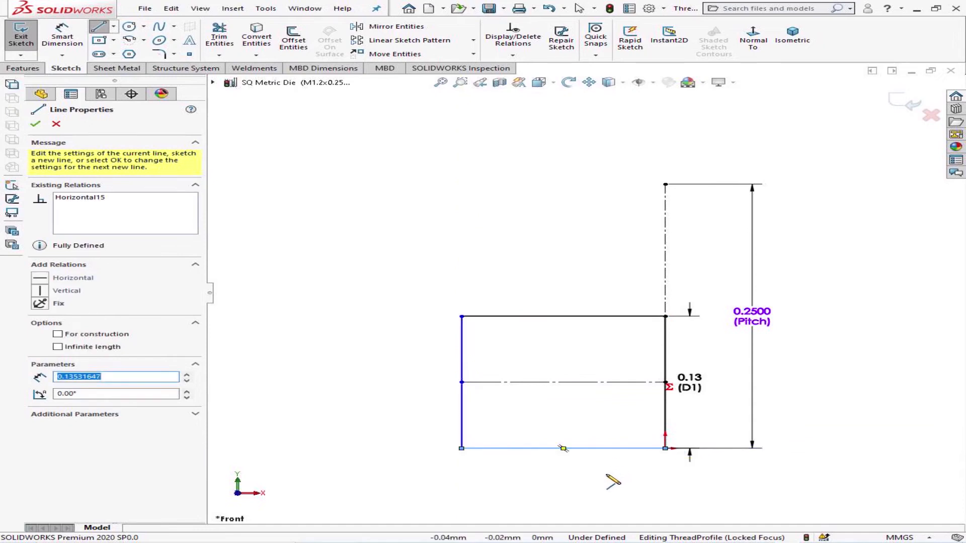
{"action": "left_click", "coordinate": [35, 124]}
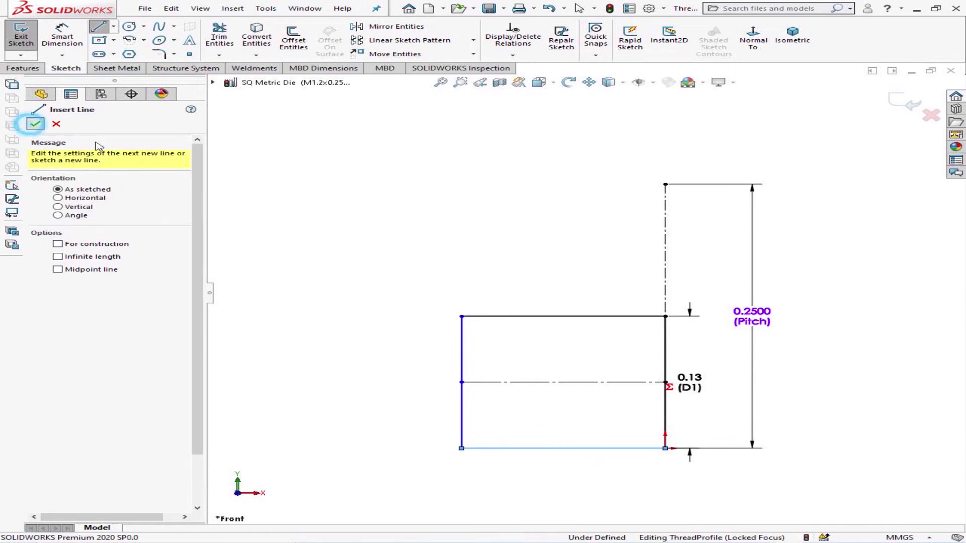
{"action": "left_click", "coordinate": [35, 124]}
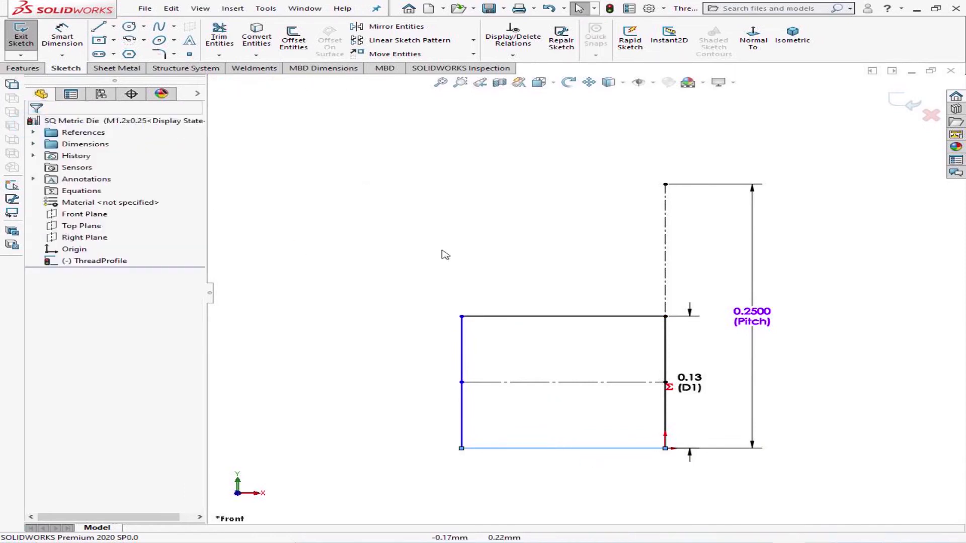
Make the lower horizontal line equal in length to the vertical line at the origin so the profile is square.
{"action": "left_click", "coordinate": [600, 449]}
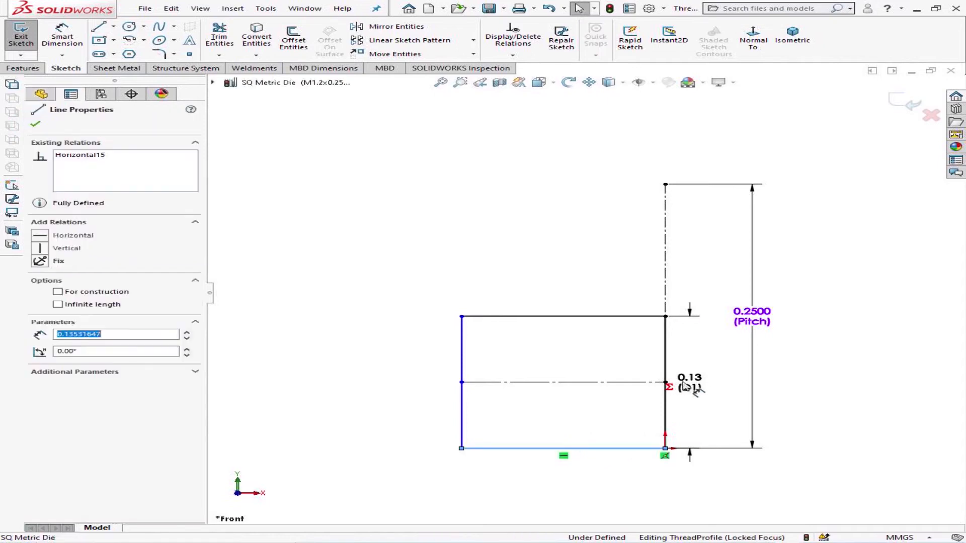
{"action": "left_click", "coordinate": [665, 402]}
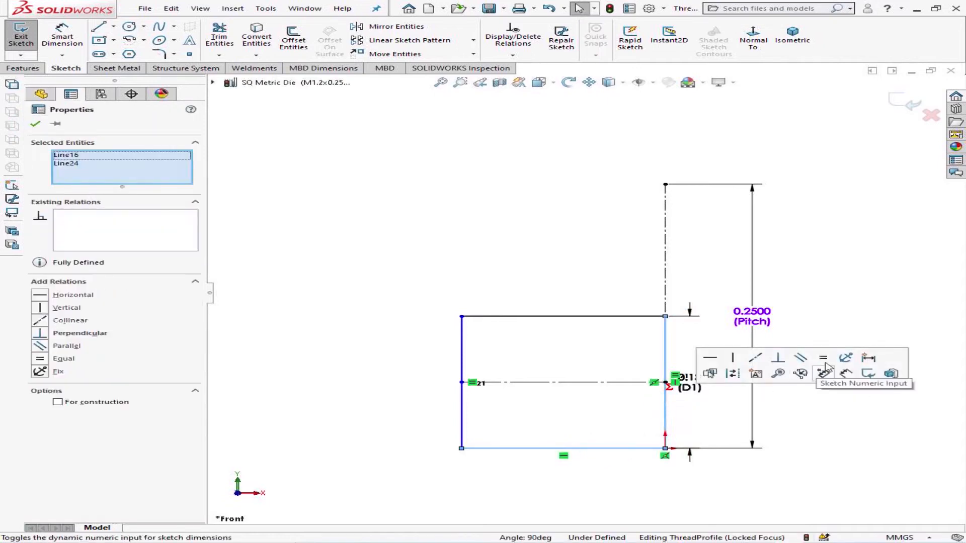
{"action": "left_click", "coordinate": [825, 362]}
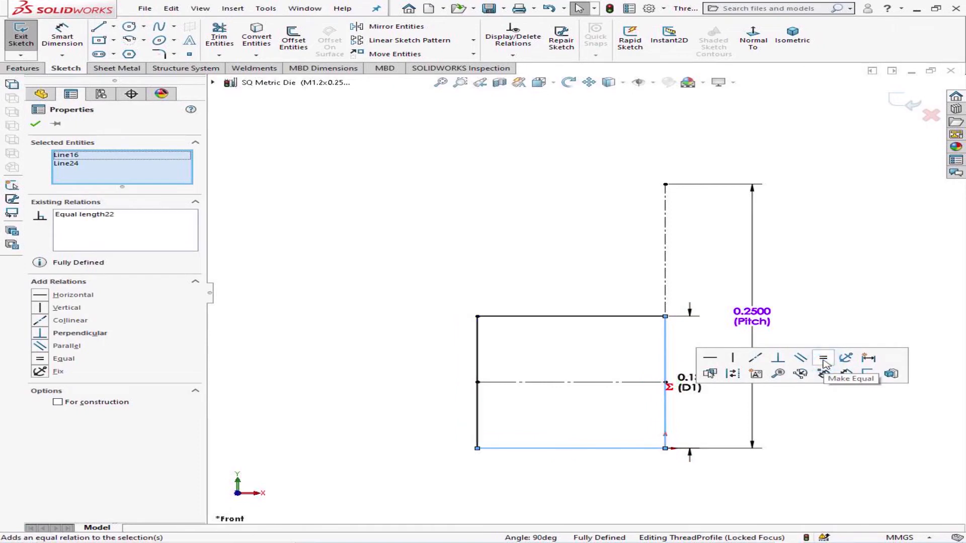
{"action": "left_click", "coordinate": [811, 309]}
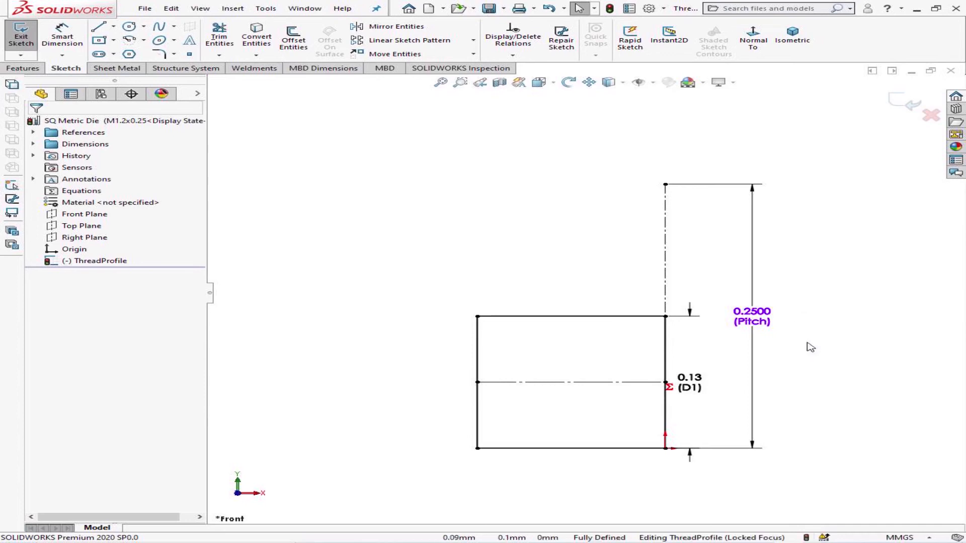
Save the SQ Metric Die thread profile and close its file.
{"action": "left_click", "coordinate": [488, 8]}
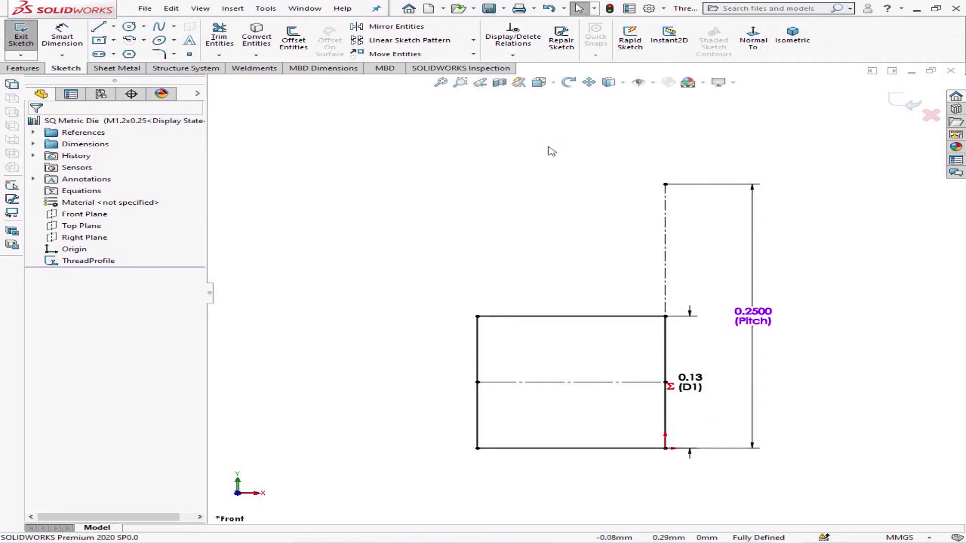
{"action": "left_click", "coordinate": [145, 9]}
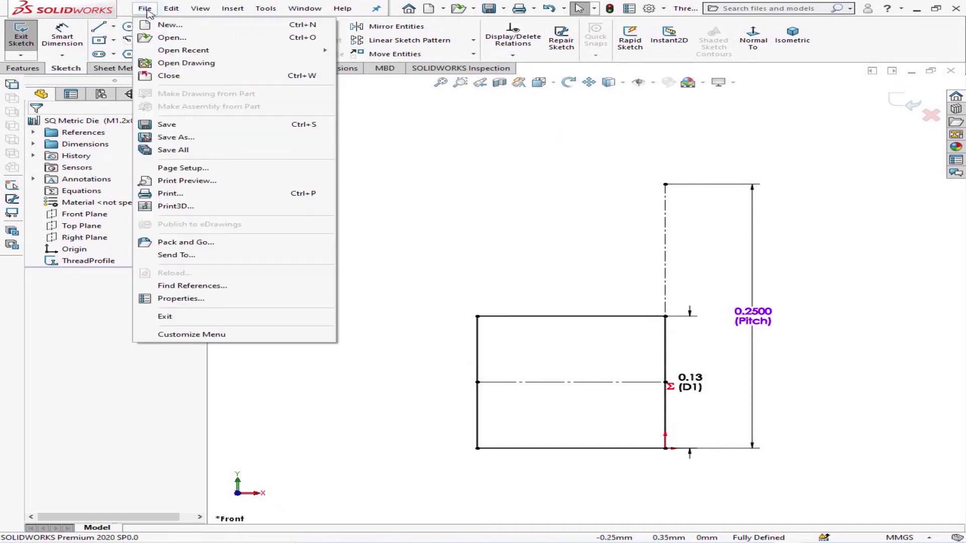
{"action": "left_click", "coordinate": [186, 78]}
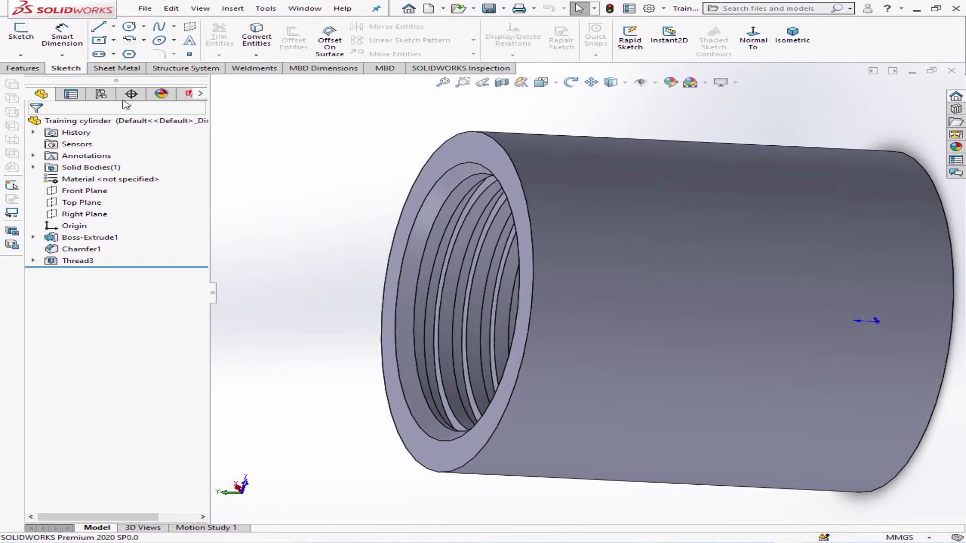
Start a Thread feature on the Training cylinder, located at the outer circular edge of its open end.
{"action": "left_click", "coordinate": [22, 68]}
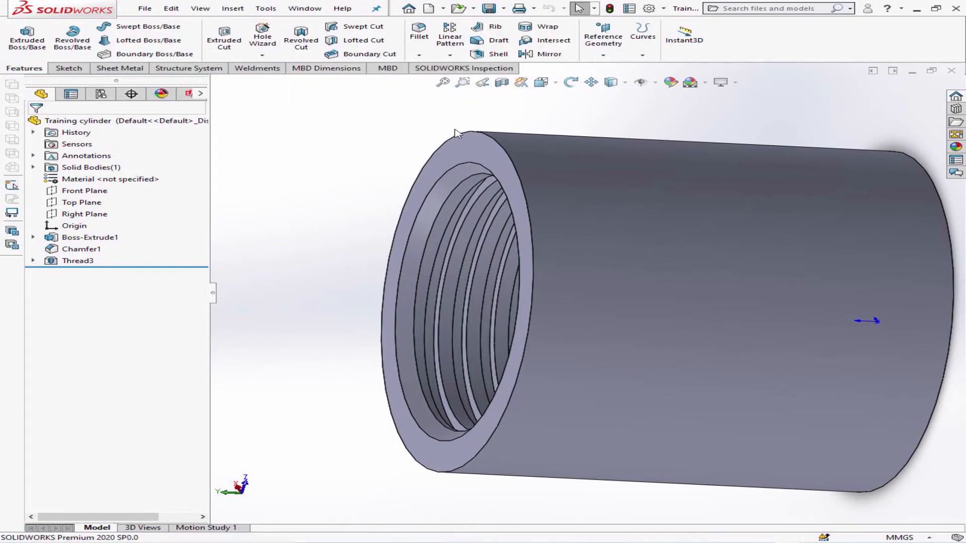
{"action": "left_click", "coordinate": [266, 56]}
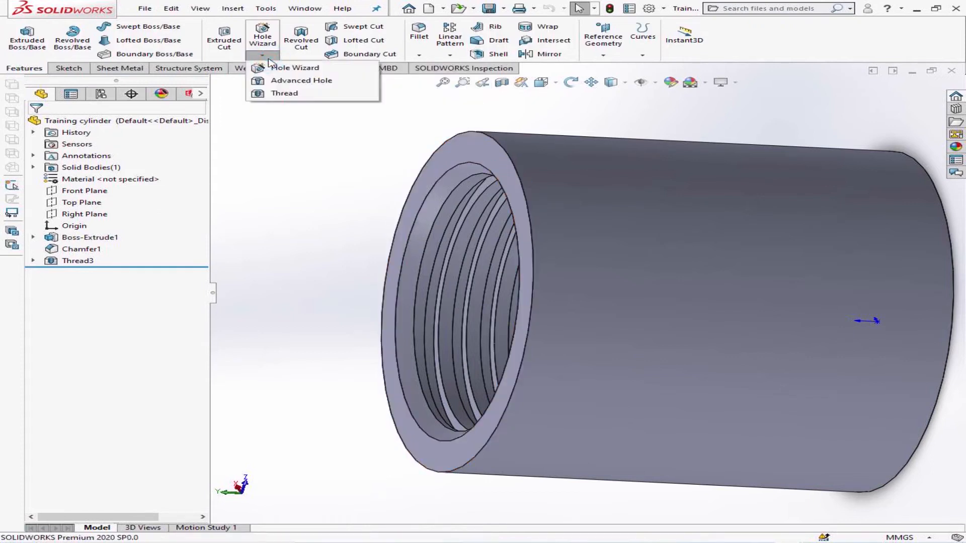
{"action": "left_click", "coordinate": [293, 94]}
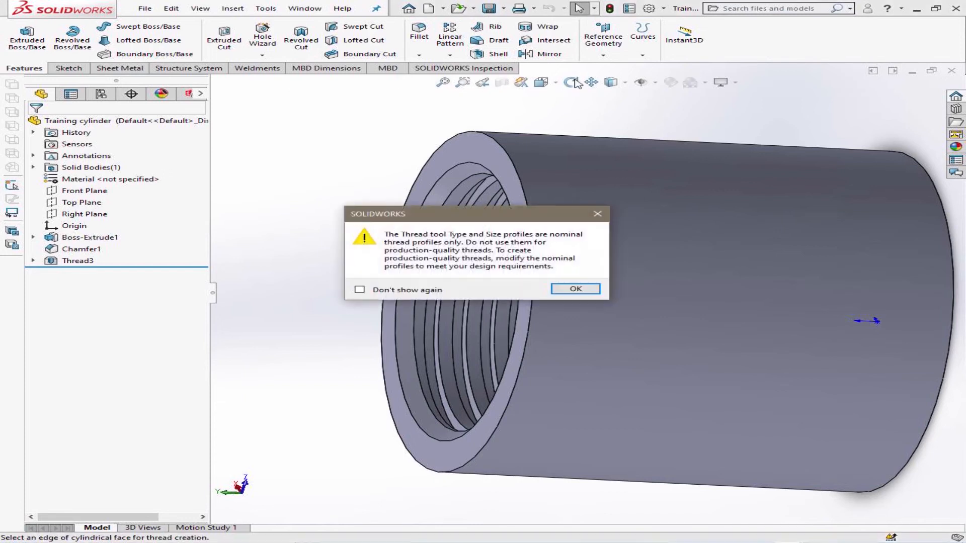
{"action": "left_click", "coordinate": [585, 288]}
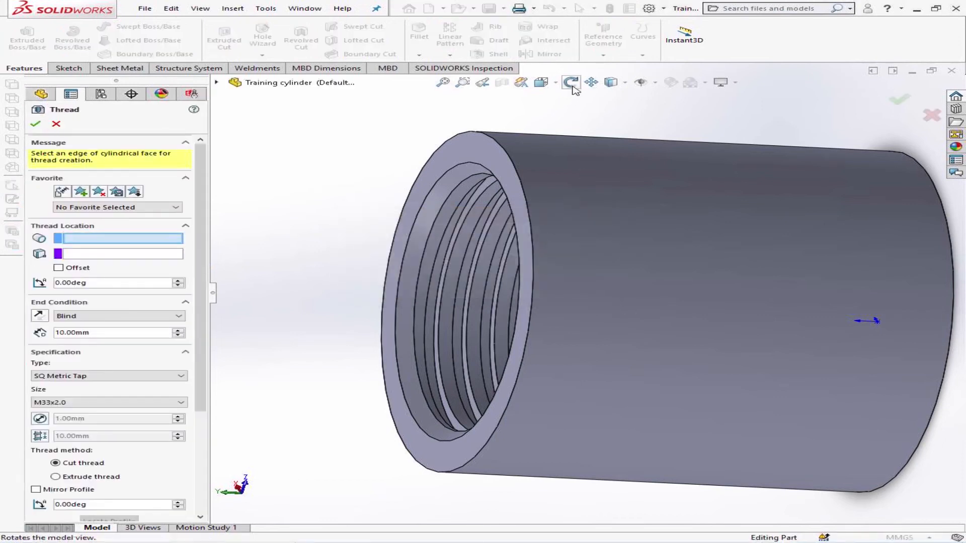
{"action": "left_click", "coordinate": [570, 82]}
{"action": "left_click_drag", "start_coordinate": [570, 101], "coordinate": [548, 146]}
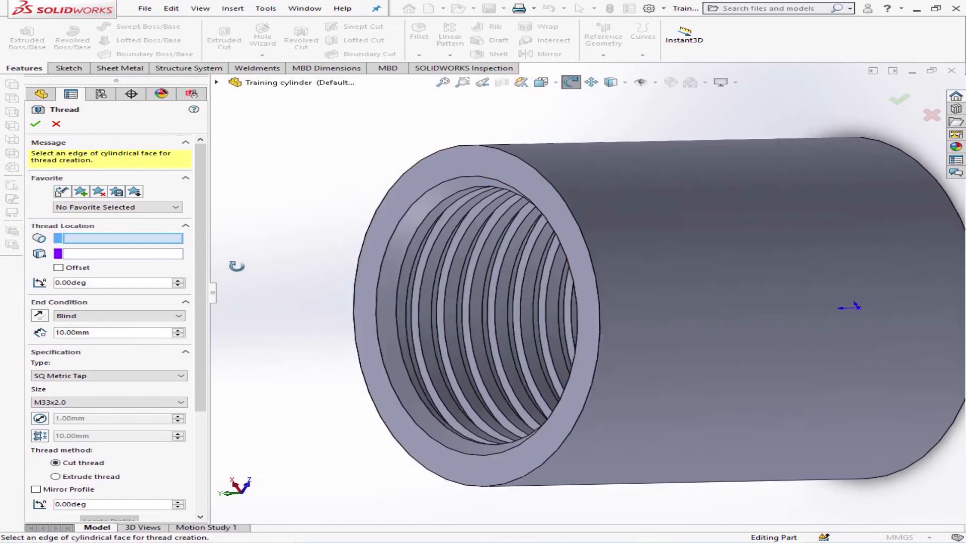
{"action": "key", "text": "Escape"}
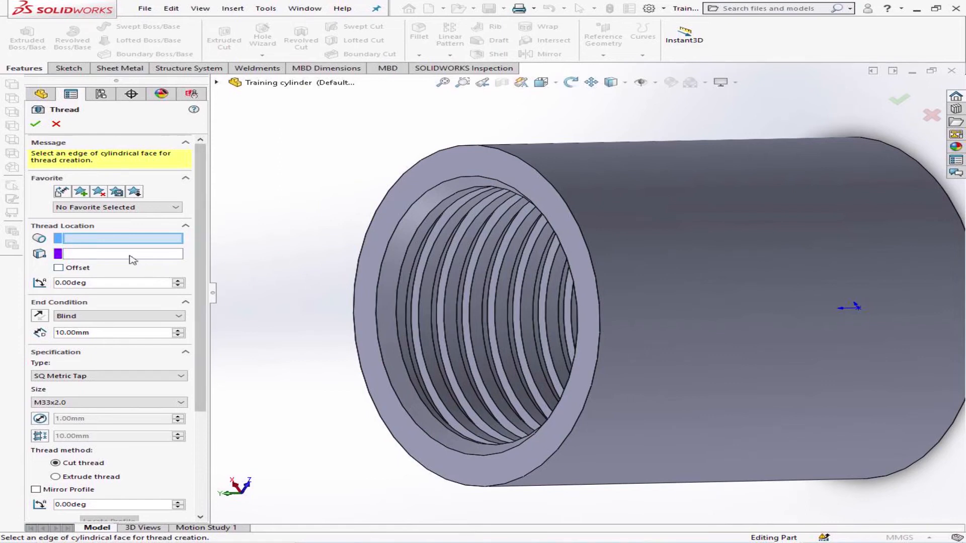
{"action": "left_click", "coordinate": [132, 240]}
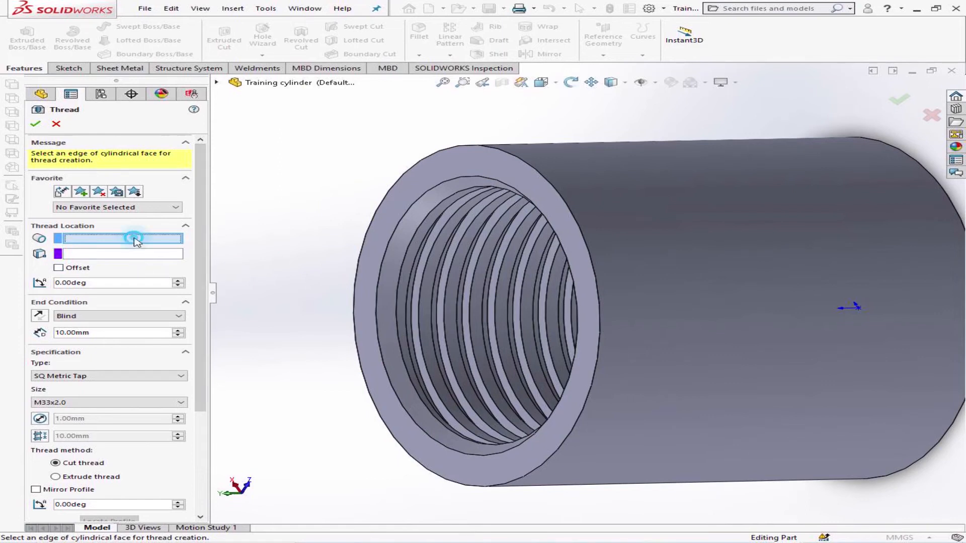
{"action": "left_click", "coordinate": [565, 199]}
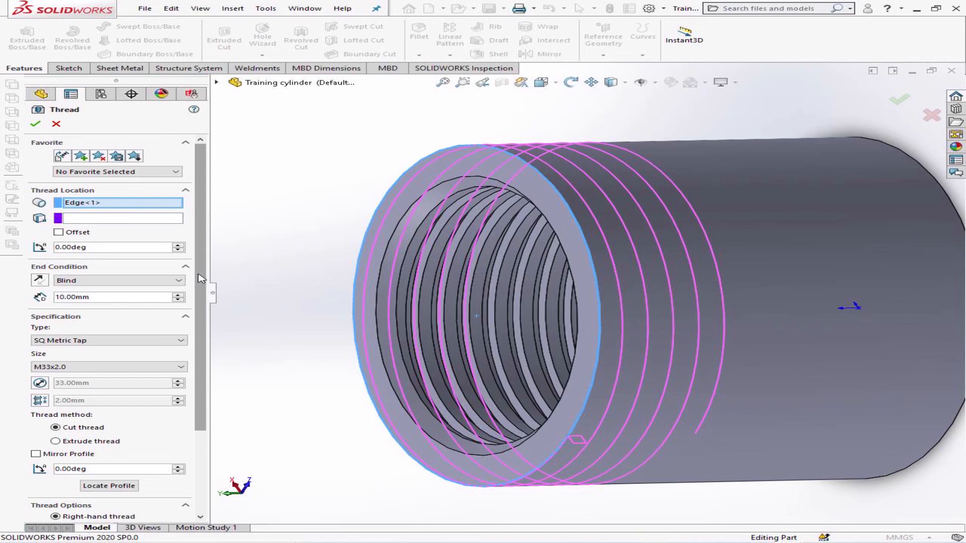
Set the blind depth of the external thread to 20 mm.
{"action": "scroll", "coordinate": [200, 284], "scroll_direction": "down", "scroll_amount": 1}
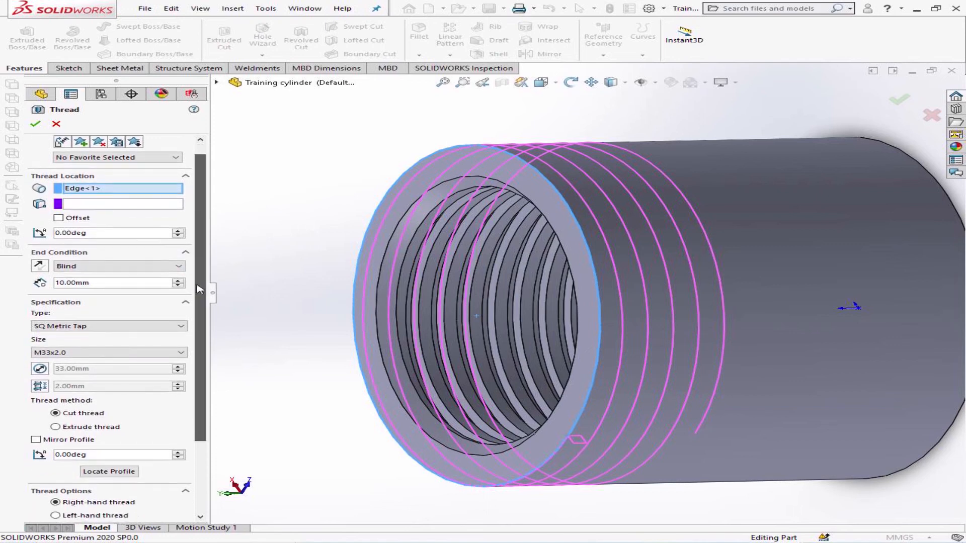
{"action": "double_click", "coordinate": [57, 283]}
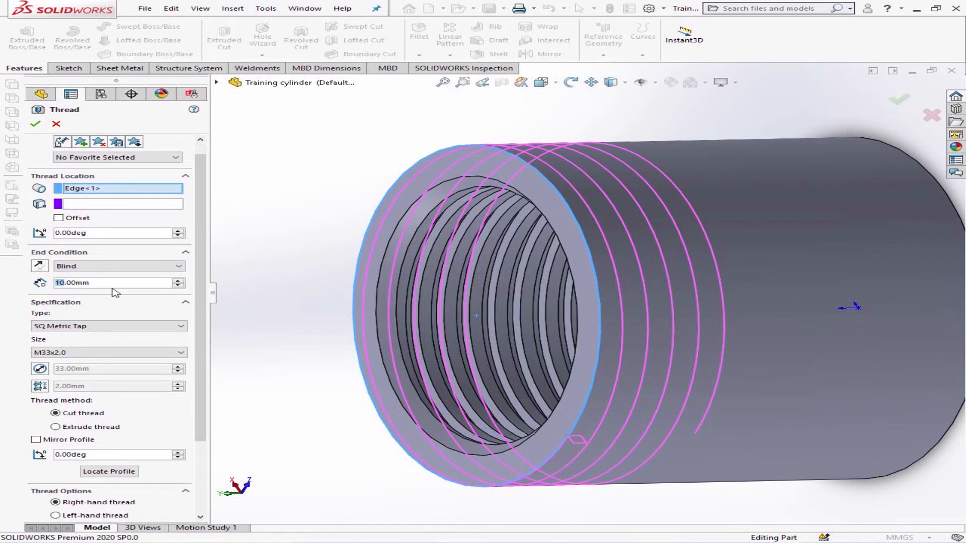
{"action": "type", "text": "20"}
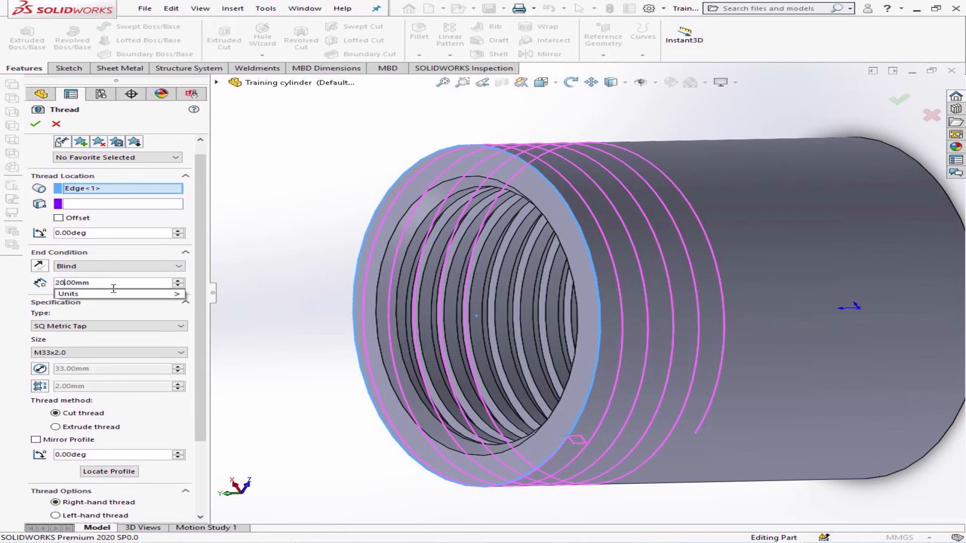
{"action": "key", "text": "Return"}
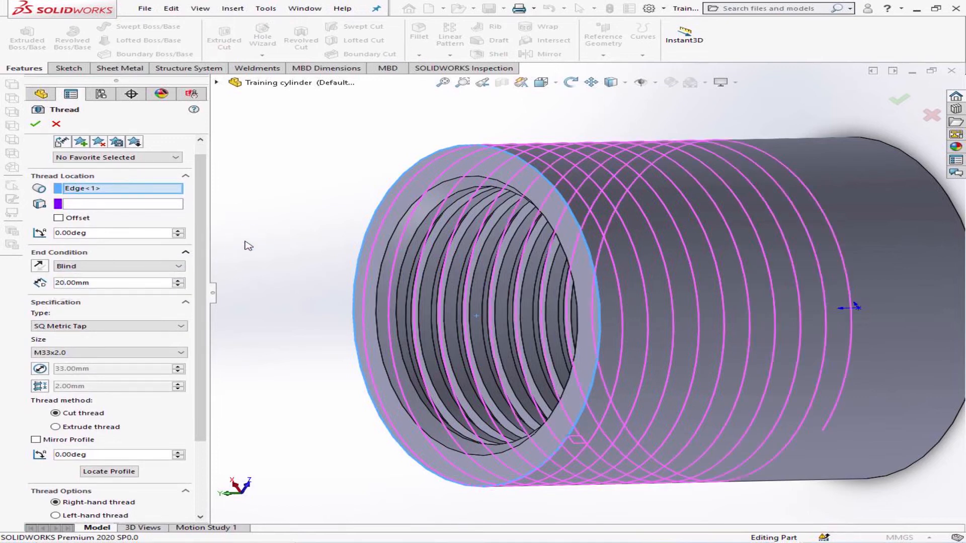
Try to cut the external thread with the SQ Metric Die type at size M33x2.0, and close the Thread command.
{"action": "left_click_drag", "start_coordinate": [198, 259], "coordinate": [199, 317]}
{"action": "left_click", "coordinate": [180, 254]}
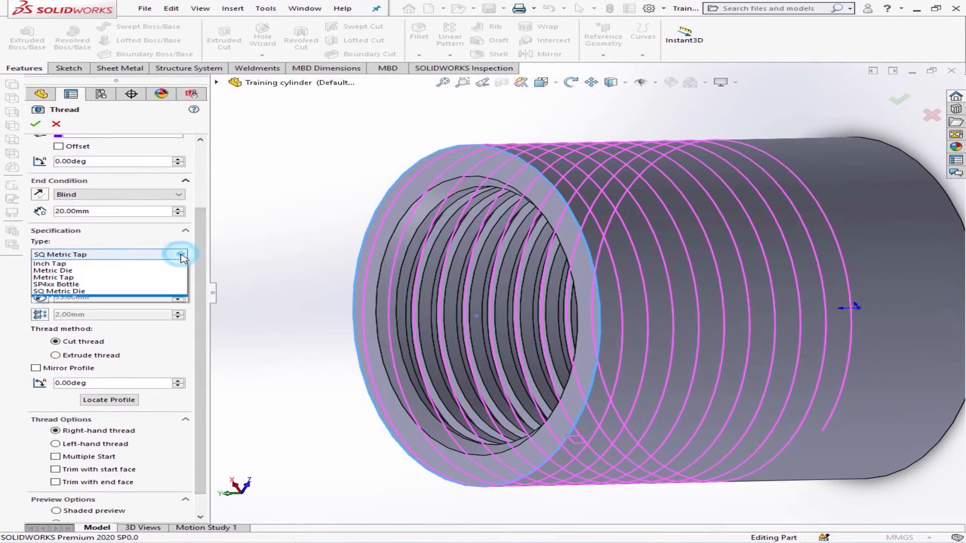
{"action": "left_click", "coordinate": [130, 299]}
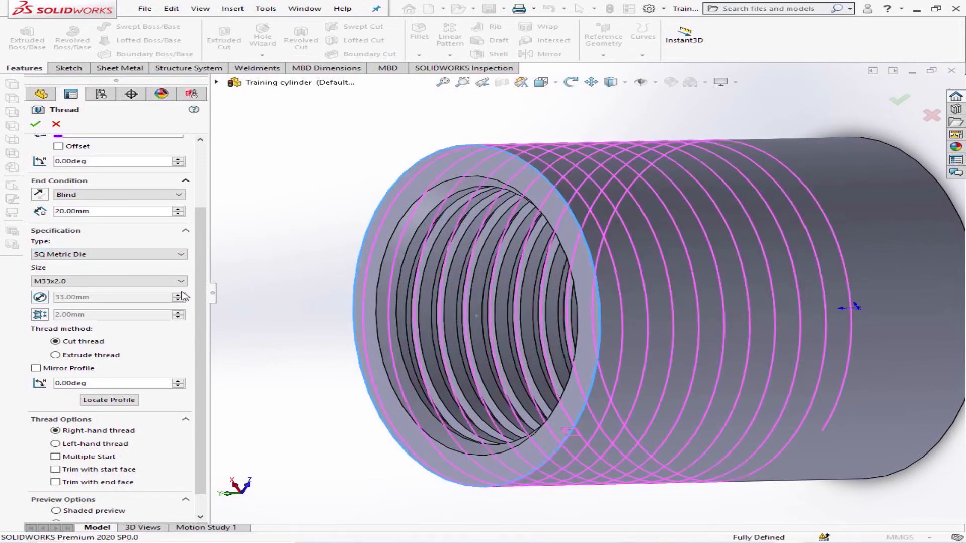
{"action": "left_click_drag", "start_coordinate": [201, 264], "coordinate": [198, 286]}
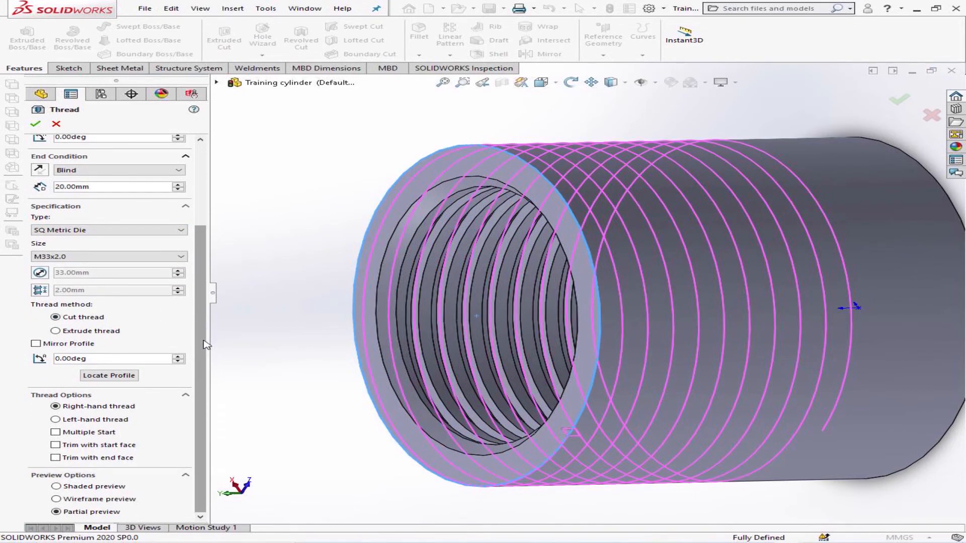
{"action": "scroll", "coordinate": [205, 345], "scroll_direction": "up", "scroll_amount": 5}
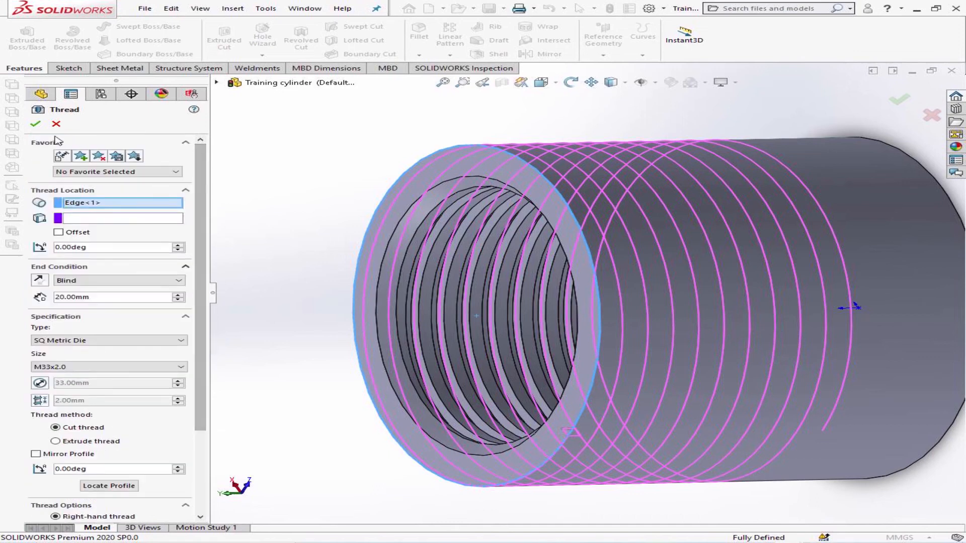
{"action": "left_click", "coordinate": [35, 124]}
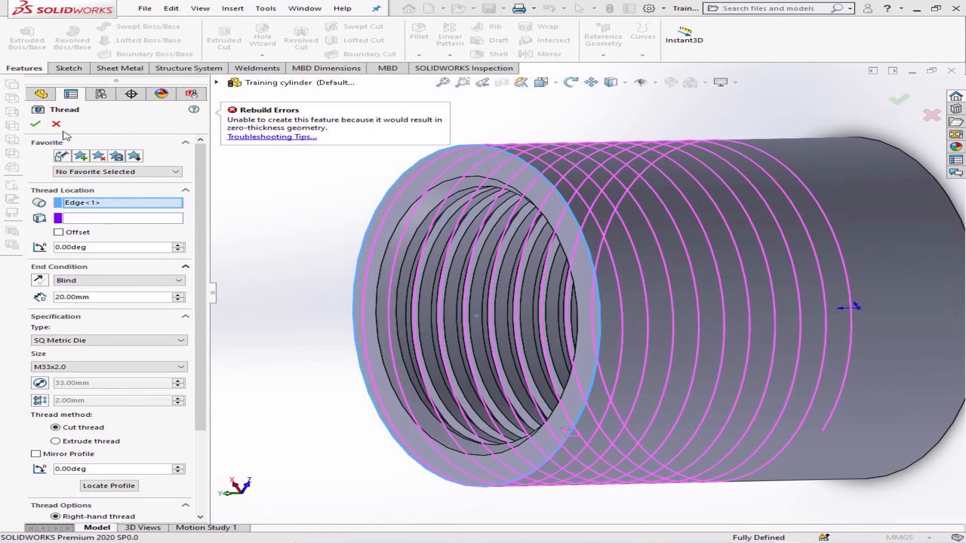
{"action": "left_click", "coordinate": [35, 123]}
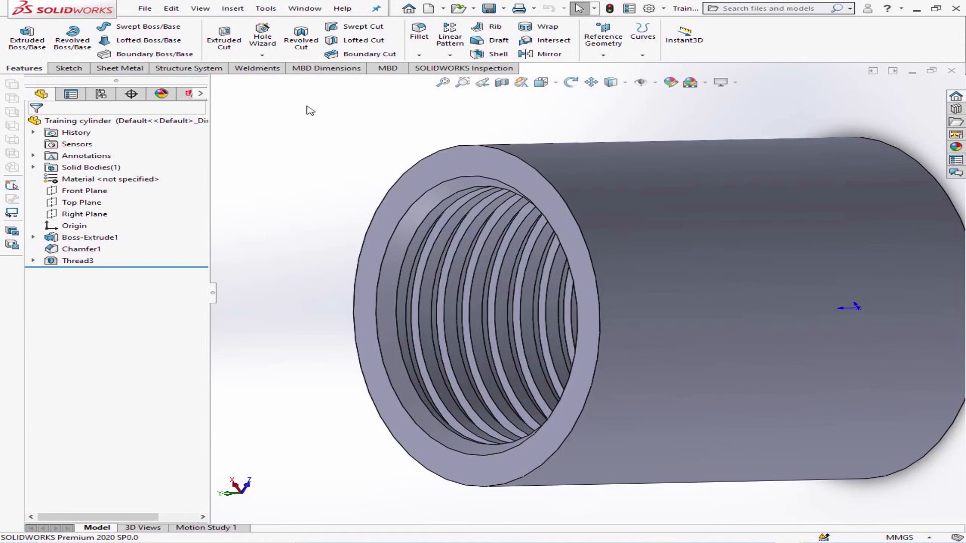
Chamfer the outer circular edge at the cylinder's open end by 1.5 mm at 45 degrees, with the direction flipped.
{"action": "left_click", "coordinate": [419, 55]}
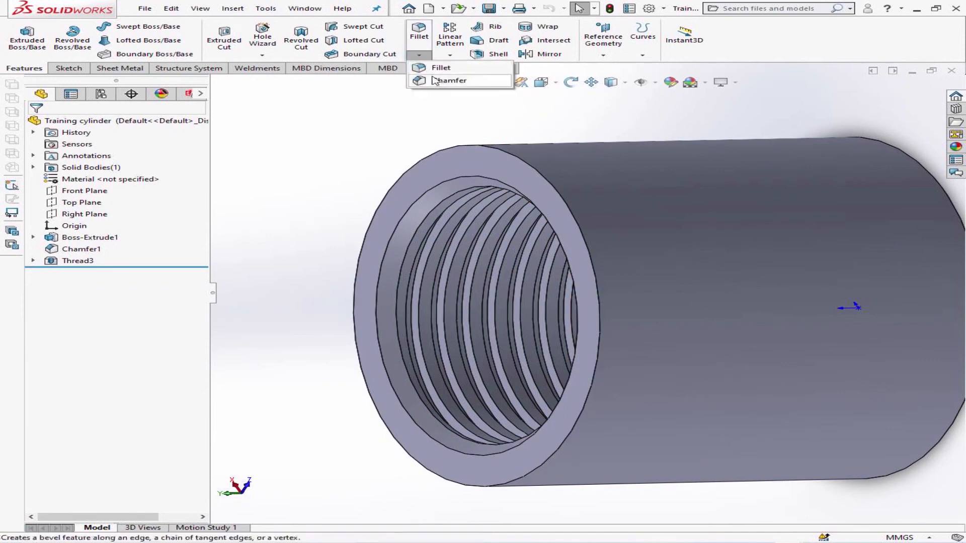
{"action": "left_click", "coordinate": [436, 81]}
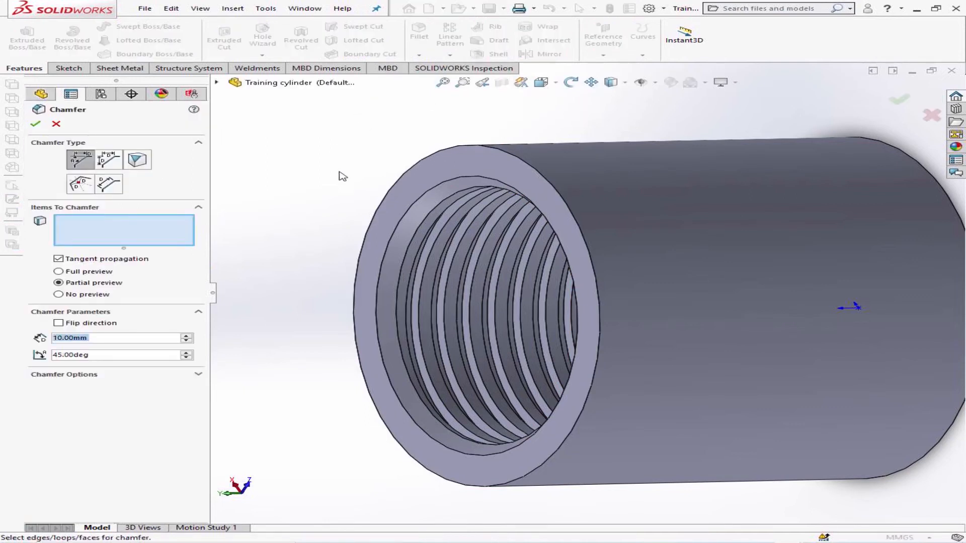
{"action": "left_click", "coordinate": [438, 151]}
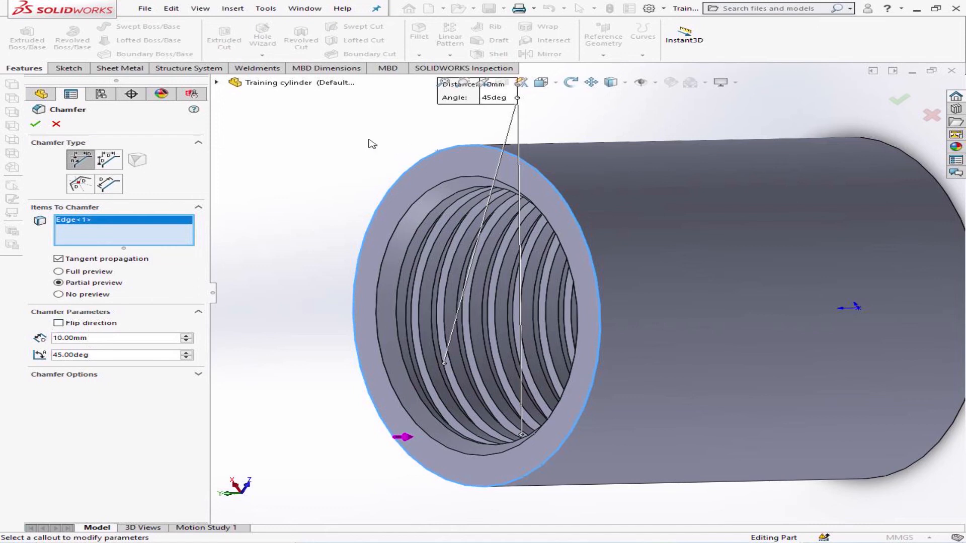
{"action": "left_click", "coordinate": [570, 82]}
{"action": "left_click_drag", "start_coordinate": [346, 167], "coordinate": [334, 217]}
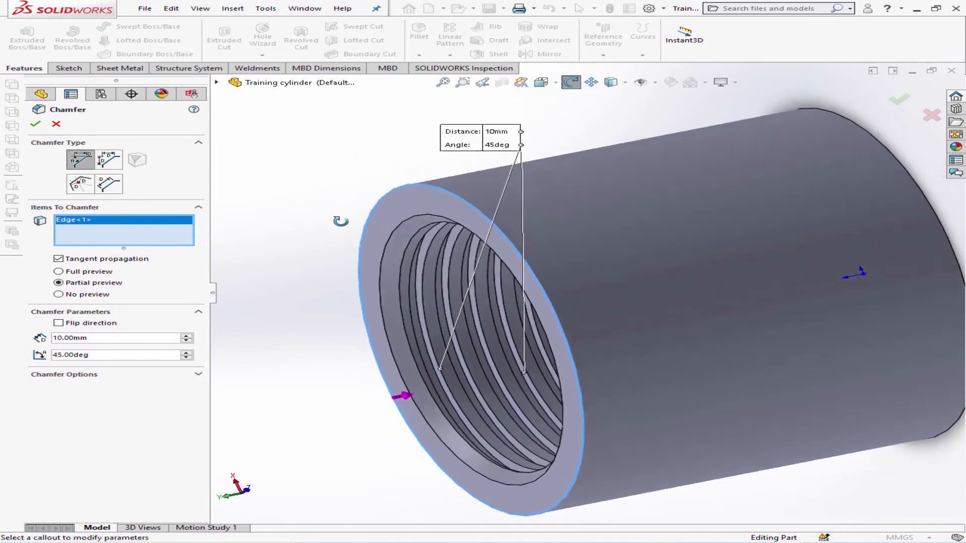
{"action": "left_click", "coordinate": [58, 324]}
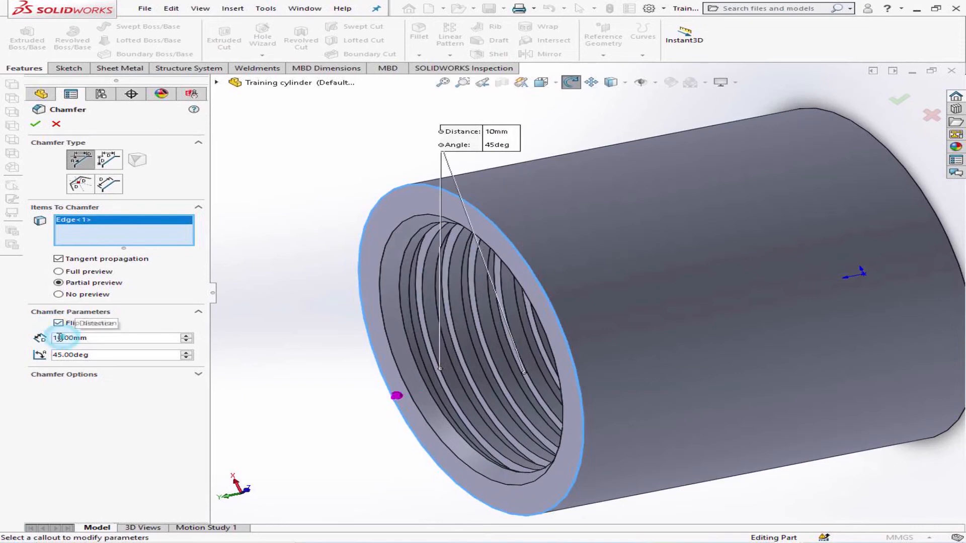
{"action": "type", "text": "2"}
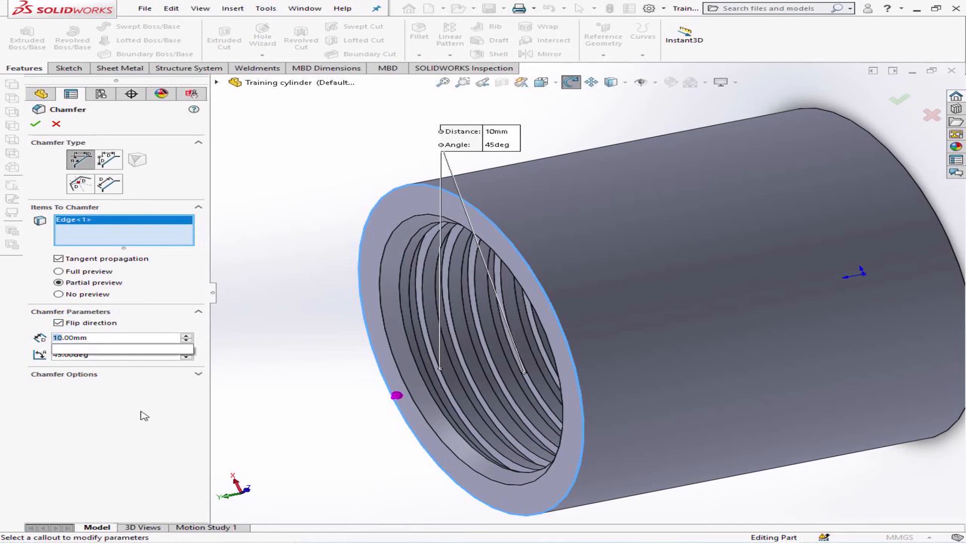
{"action": "key", "text": "Return"}
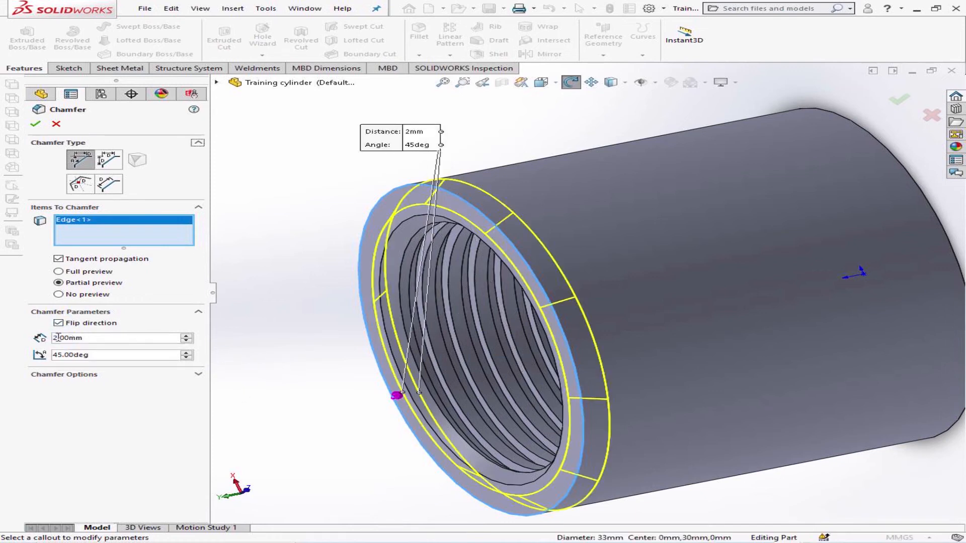
{"action": "left_click_drag", "start_coordinate": [58, 338], "coordinate": [48, 339]}
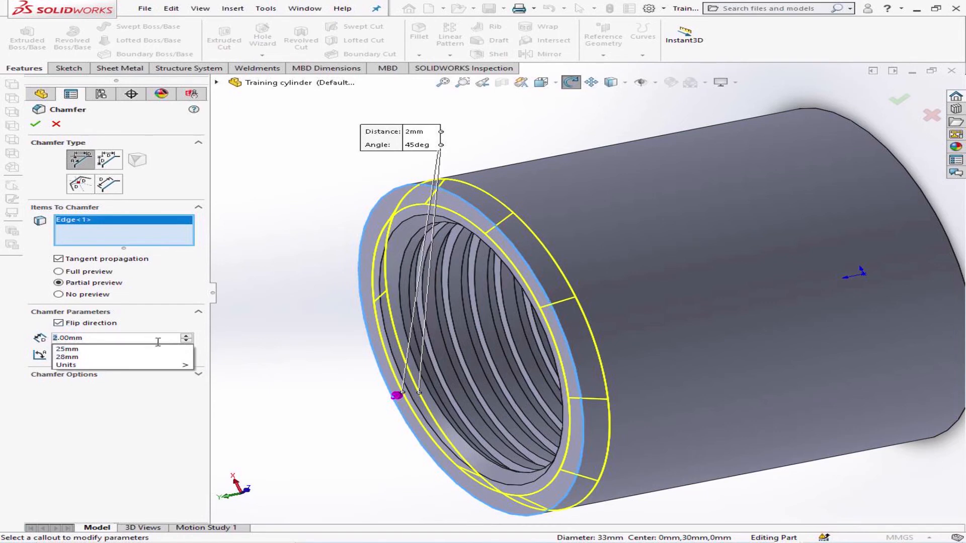
{"action": "type", "text": "1.5"}
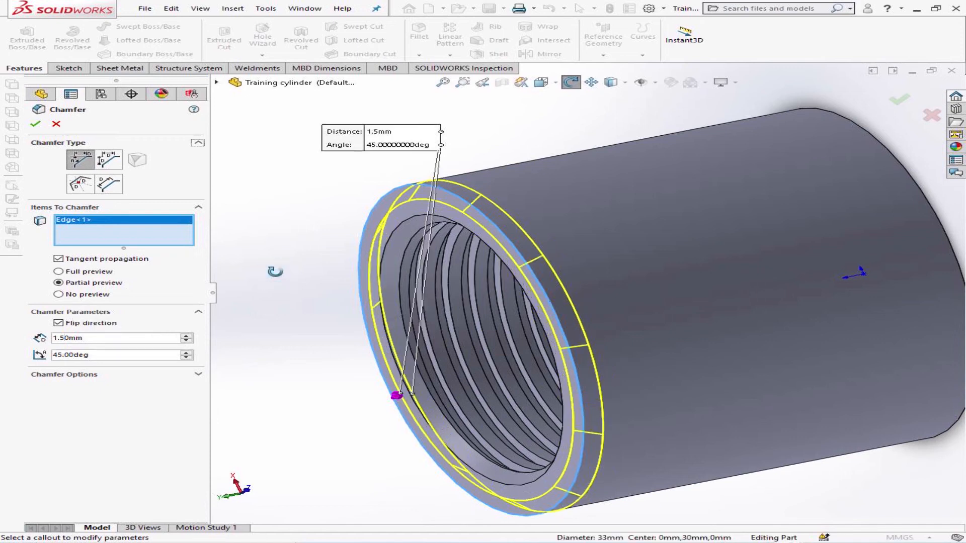
{"action": "left_click", "coordinate": [35, 124]}
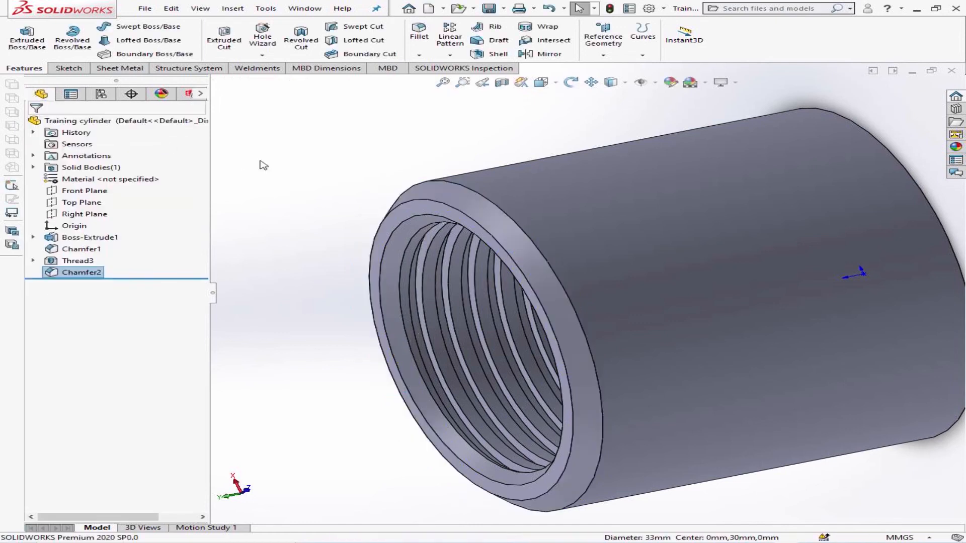
Start a Thread feature located at the larger edge of the outer chamfer, where it meets the cylindrical face.
{"action": "left_click", "coordinate": [570, 82]}
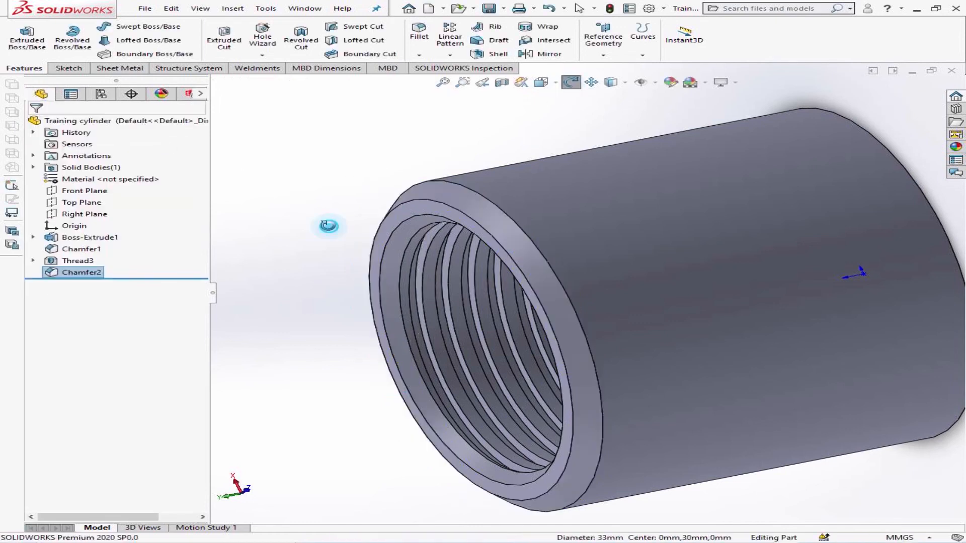
{"action": "left_click_drag", "start_coordinate": [326, 220], "coordinate": [302, 182]}
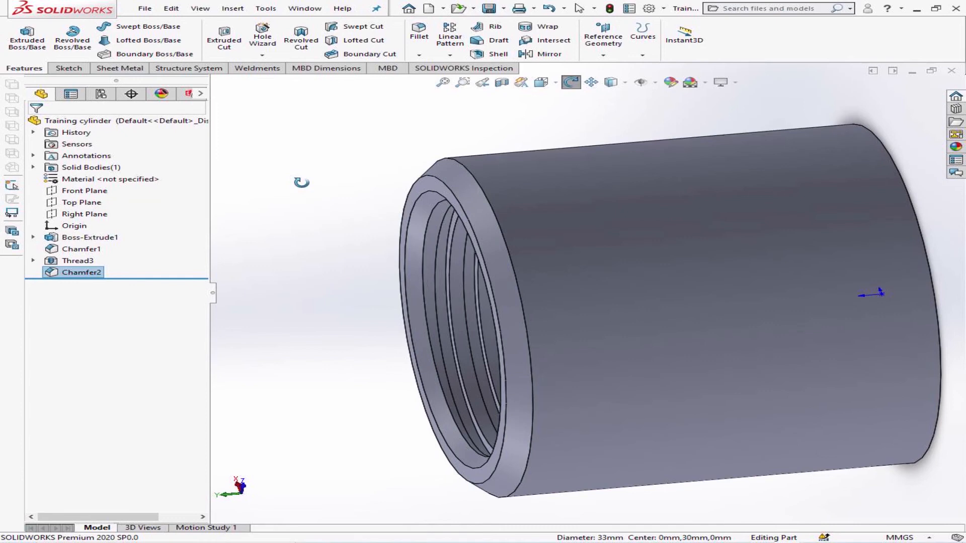
{"action": "key", "text": "Escape"}
{"action": "left_click", "coordinate": [262, 54]}
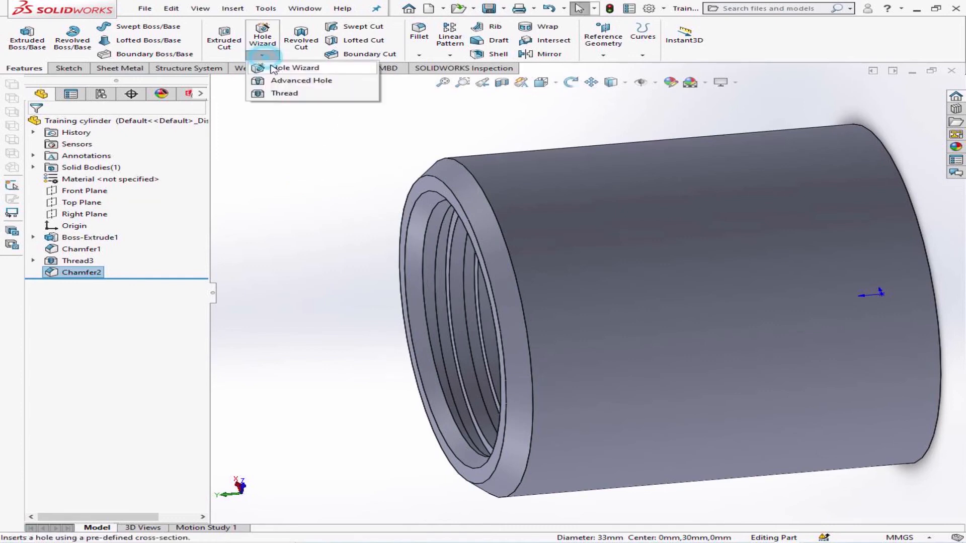
{"action": "left_click", "coordinate": [283, 94]}
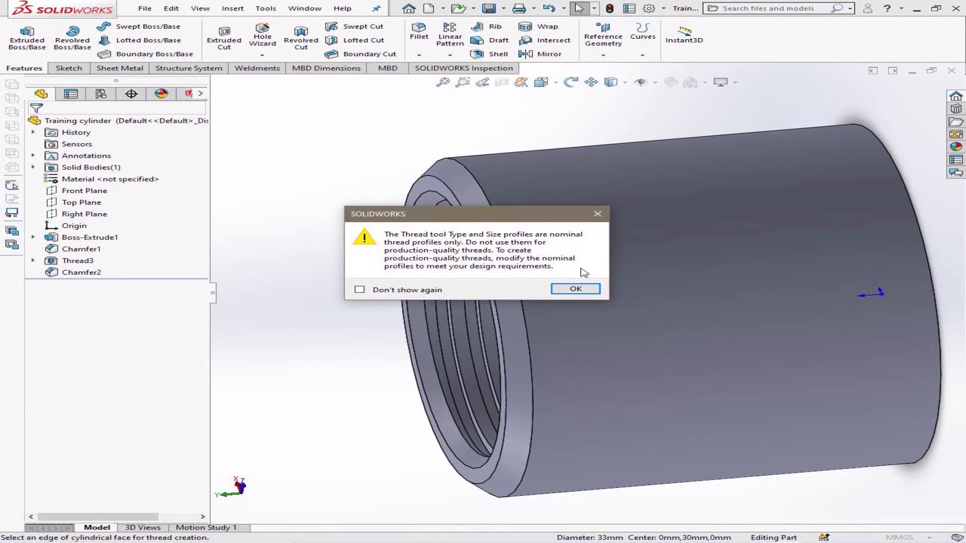
{"action": "left_click", "coordinate": [575, 289]}
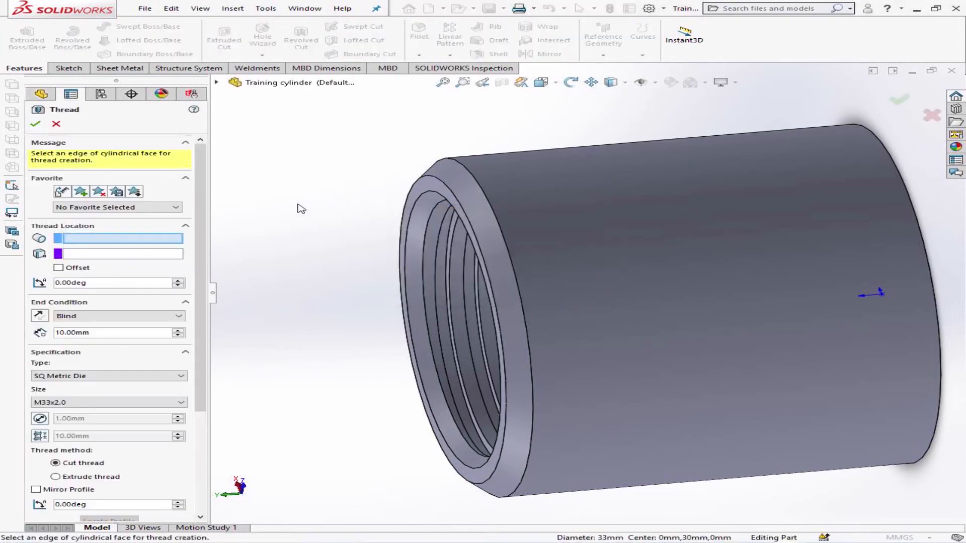
{"action": "left_click", "coordinate": [482, 192]}
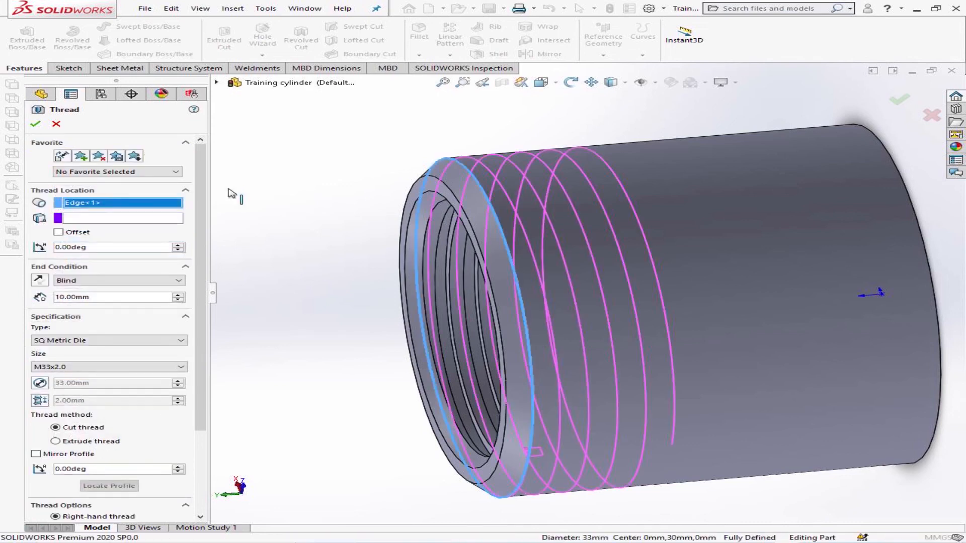
Set the blind depth to 15 mm and cut the external thread with the SQ Metric Die type at size M33x2.0.
{"action": "left_click_drag", "start_coordinate": [198, 205], "coordinate": [187, 256]}
{"action": "scroll", "coordinate": [187, 262], "scroll_direction": "down", "scroll_amount": 2}
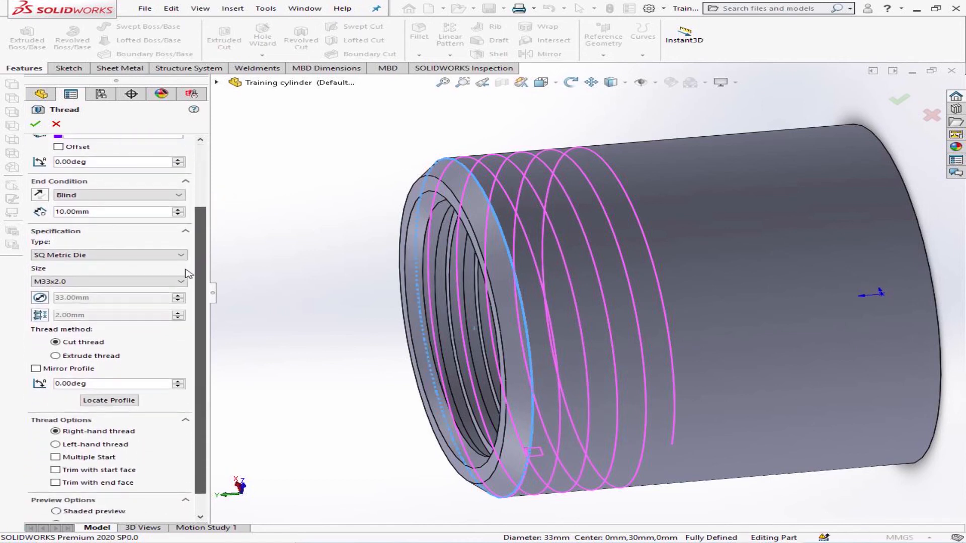
{"action": "left_click_drag", "start_coordinate": [62, 211], "coordinate": [38, 215]}
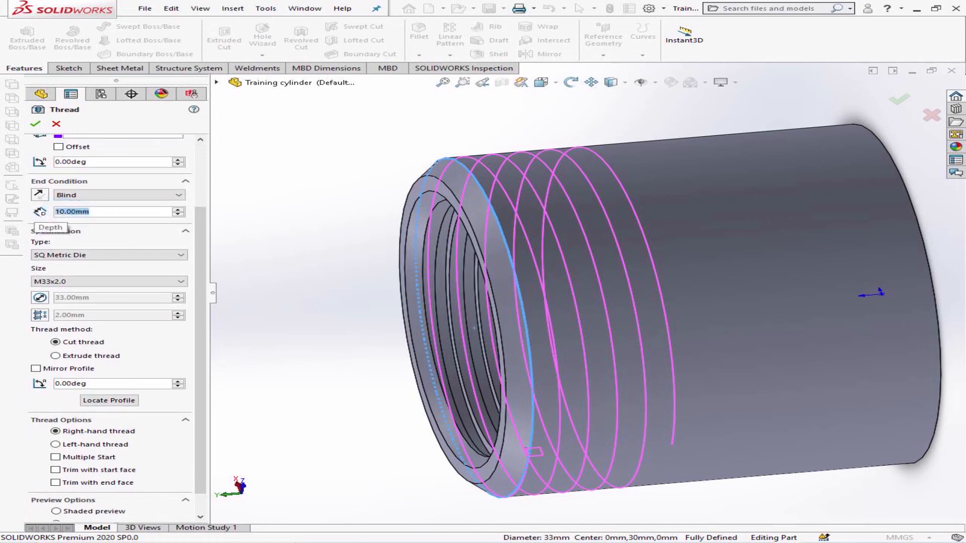
{"action": "type", "text": "15"}
{"action": "left_click", "coordinate": [240, 229]}
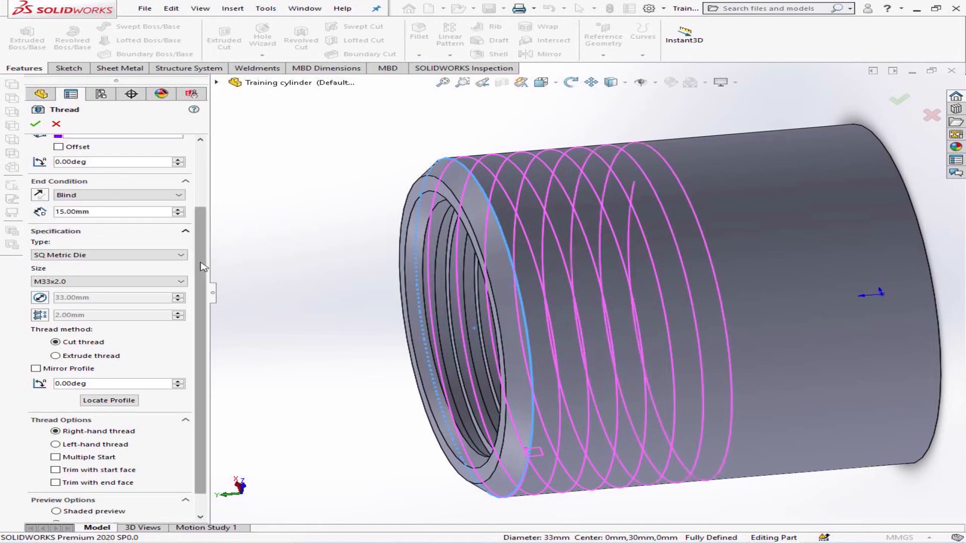
{"action": "left_click_drag", "start_coordinate": [198, 257], "coordinate": [199, 292]}
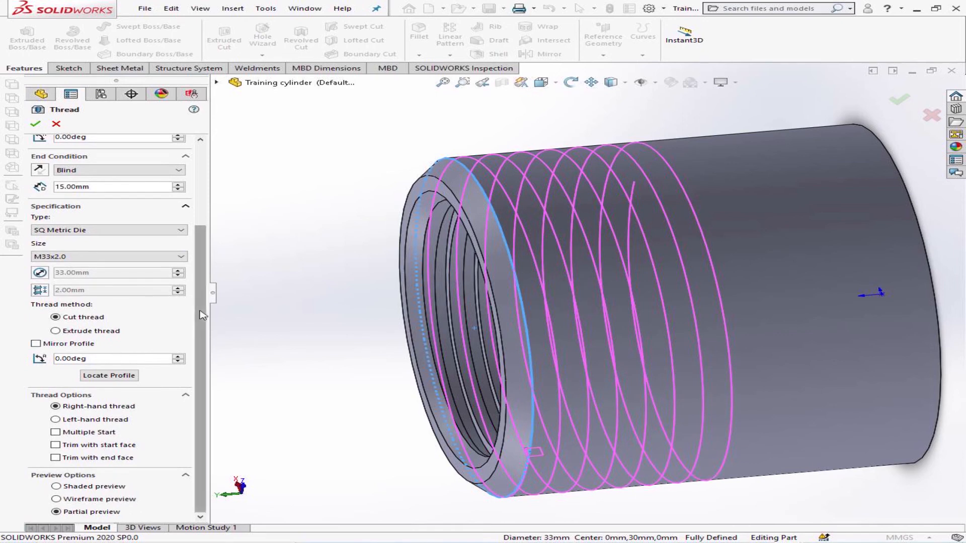
{"action": "left_click", "coordinate": [35, 125]}
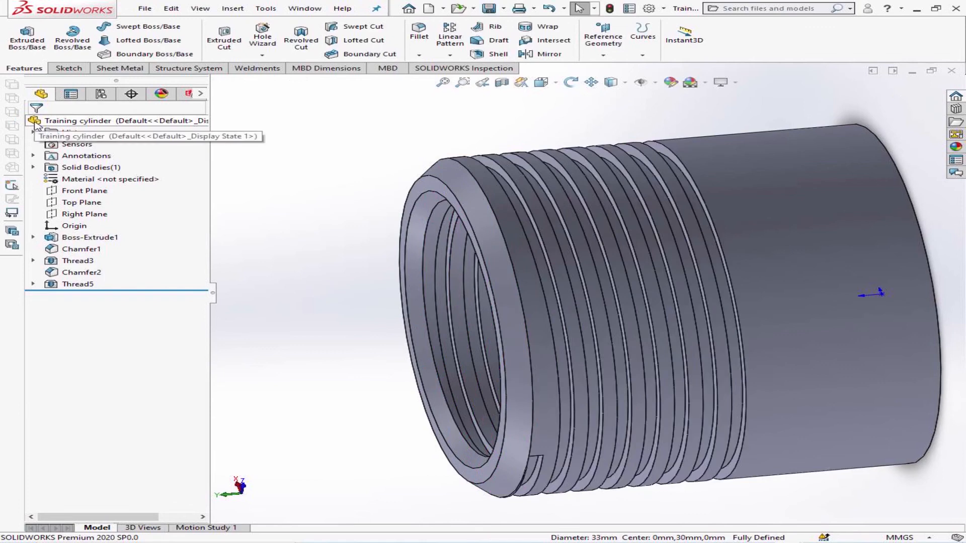
Edit the external thread to start at a 1 mm offset from its edge, with the offset direction reversed.
{"action": "left_click", "coordinate": [570, 82]}
{"action": "left_click_drag", "start_coordinate": [371, 200], "coordinate": [363, 196]}
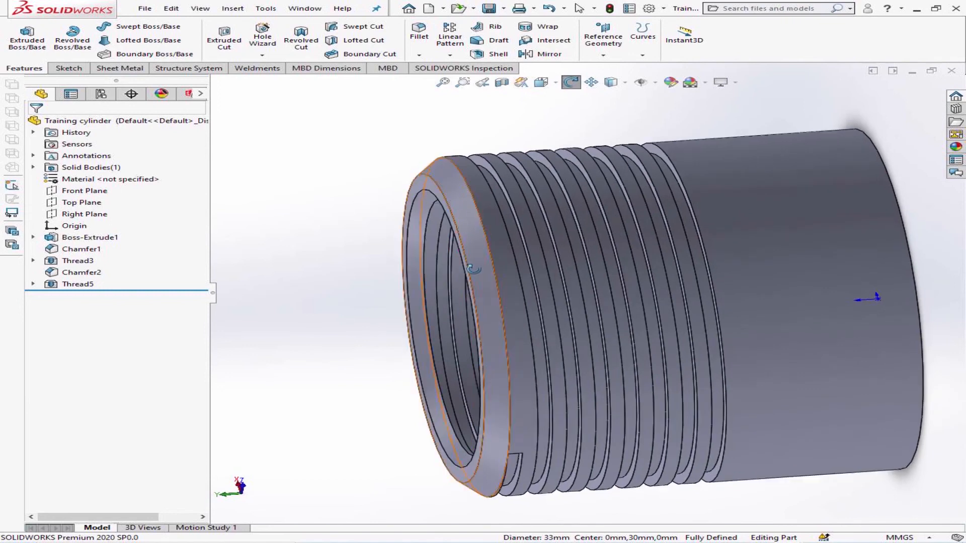
{"action": "left_click_drag", "start_coordinate": [323, 248], "coordinate": [335, 230]}
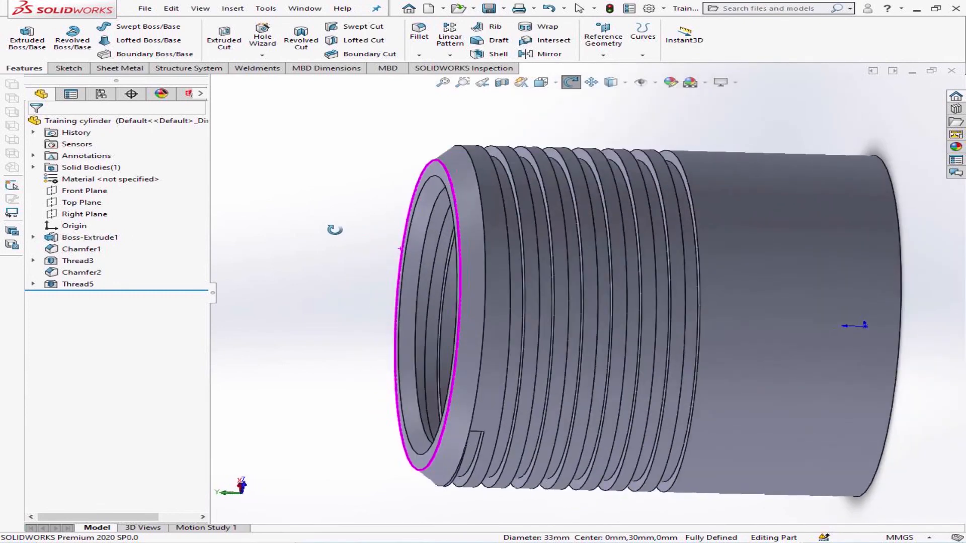
{"action": "left_click", "coordinate": [82, 284]}
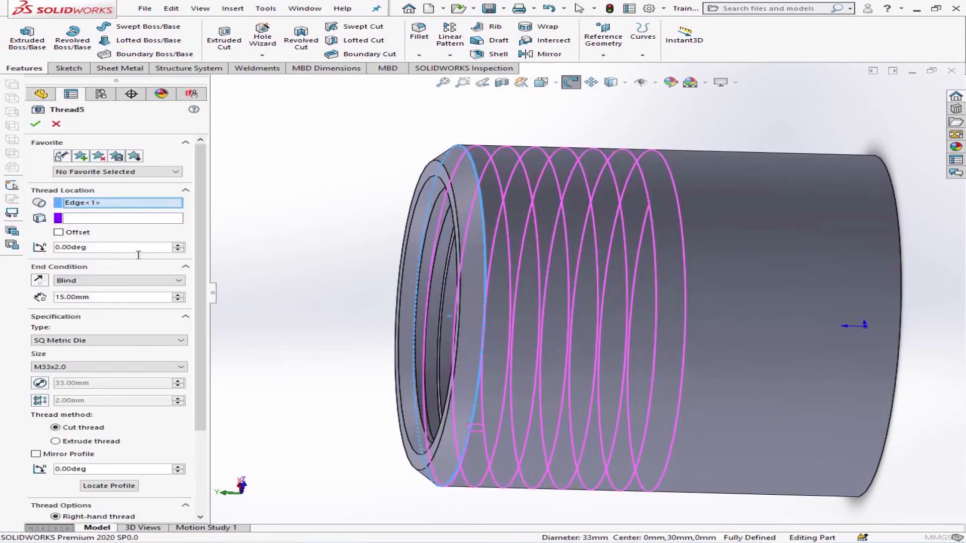
{"action": "left_click", "coordinate": [58, 232]}
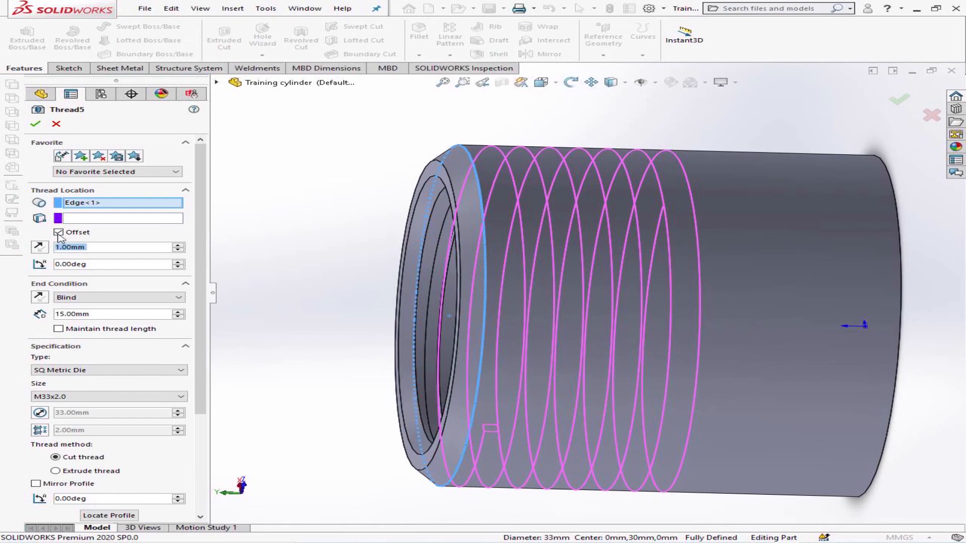
{"action": "left_click", "coordinate": [39, 248]}
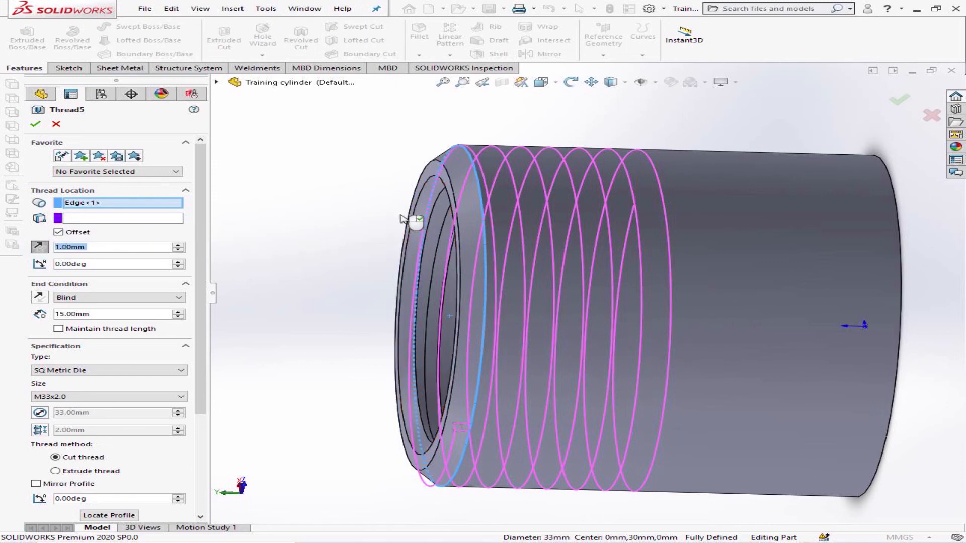
{"action": "left_click", "coordinate": [570, 82]}
{"action": "left_click_drag", "start_coordinate": [478, 146], "coordinate": [362, 160]}
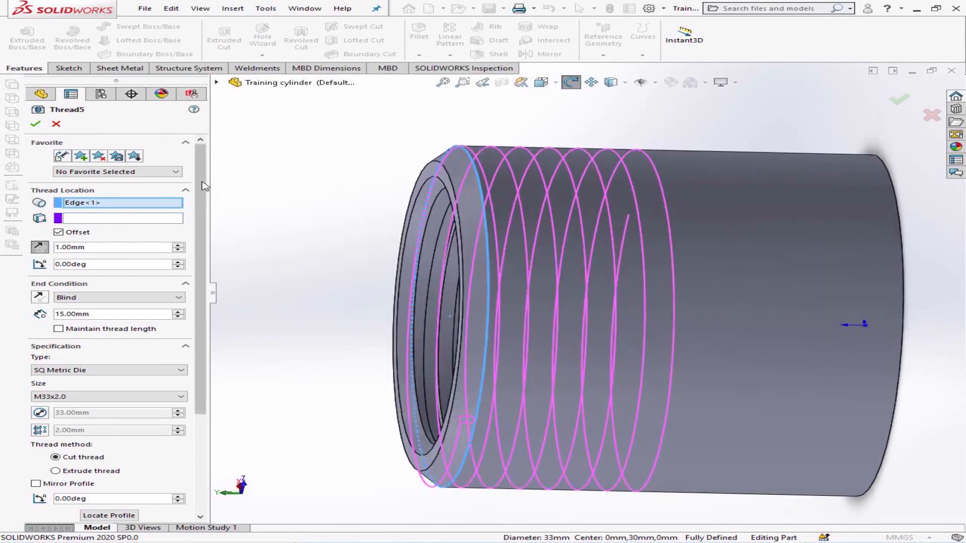
{"action": "left_click_drag", "start_coordinate": [205, 179], "coordinate": [205, 151]}
{"action": "left_click", "coordinate": [35, 124]}
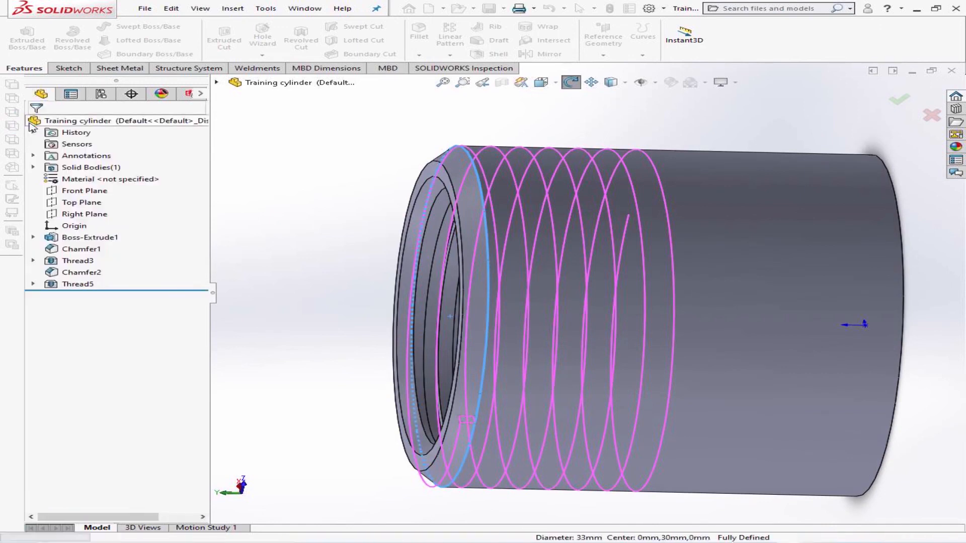
Increase the external thread's start offset to 3 mm and rebuild the feature.
{"action": "middle_click_drag", "start_coordinate": [323, 133], "coordinate": [417, 222]}
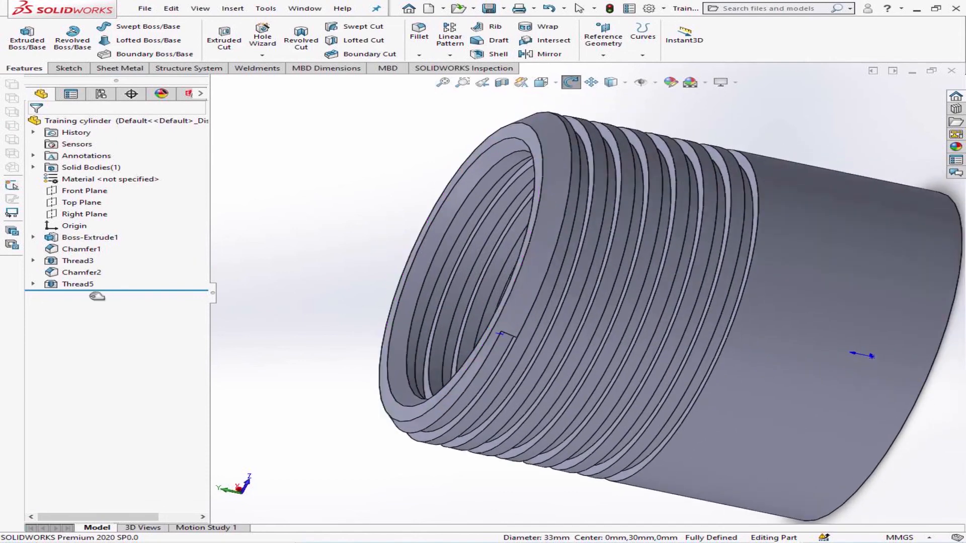
{"action": "left_click", "coordinate": [79, 285]}
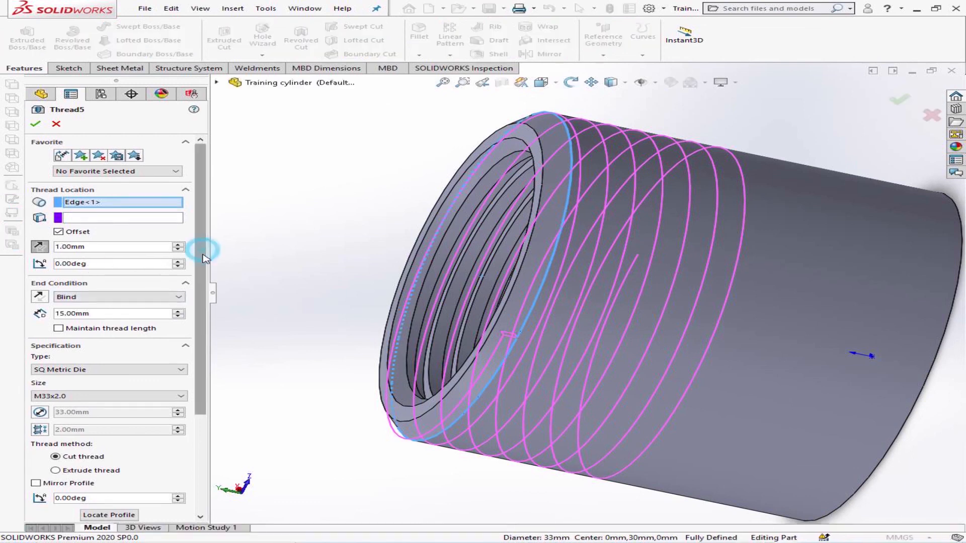
{"action": "left_click_drag", "start_coordinate": [205, 254], "coordinate": [205, 279]}
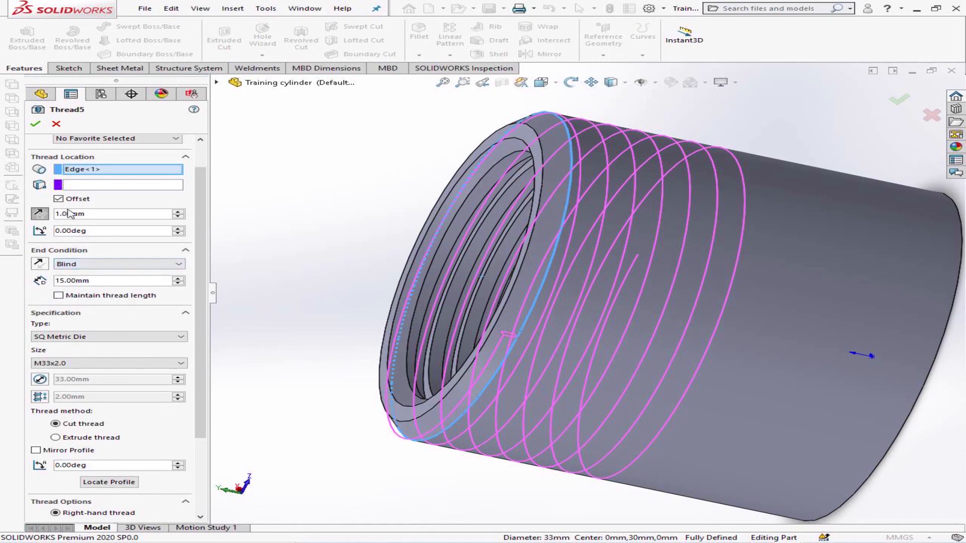
{"action": "left_click_drag", "start_coordinate": [85, 213], "coordinate": [55, 215]}
{"action": "type", "text": "3"}
{"action": "left_click", "coordinate": [238, 195]}
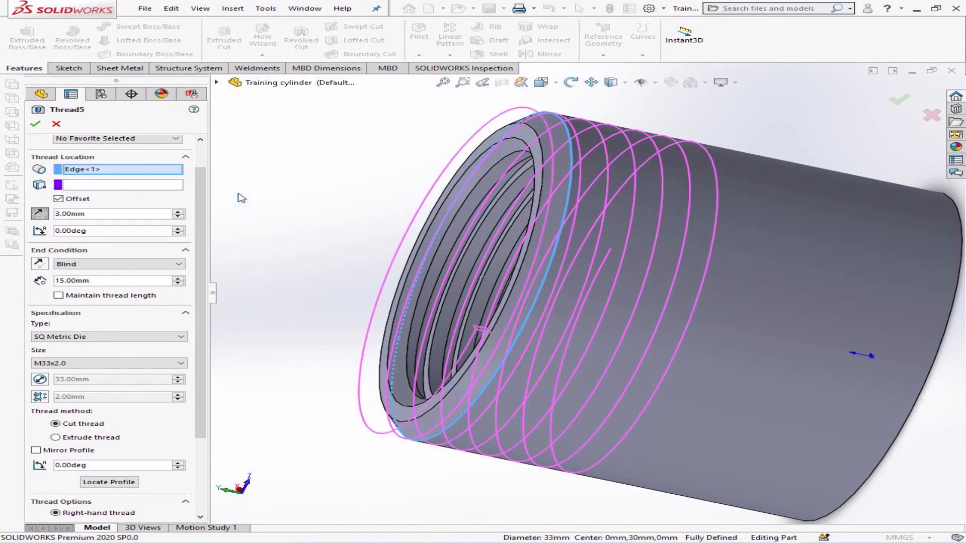
{"action": "scroll", "coordinate": [203, 214], "scroll_direction": "down", "scroll_amount": 3}
{"action": "scroll", "coordinate": [202, 214], "scroll_direction": "up", "scroll_amount": 5}
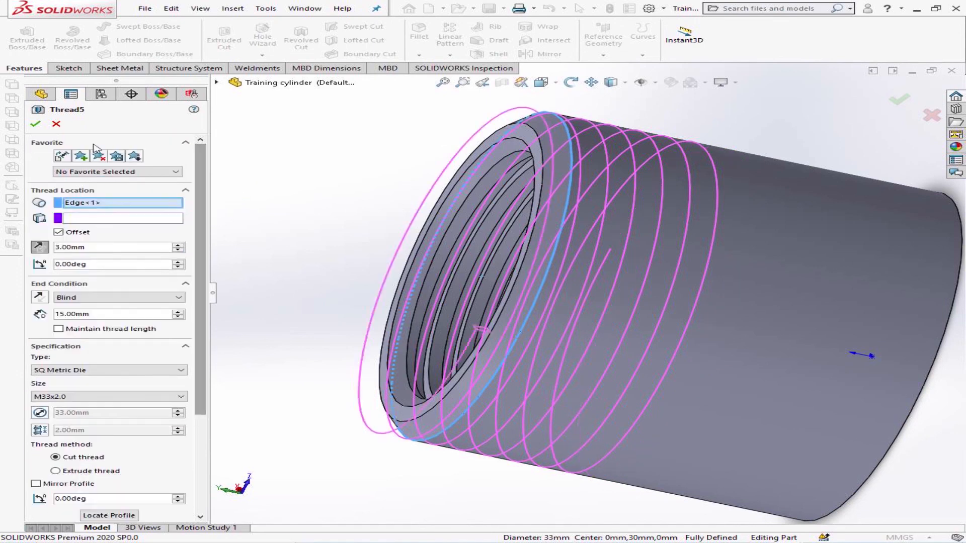
{"action": "left_click", "coordinate": [35, 124]}
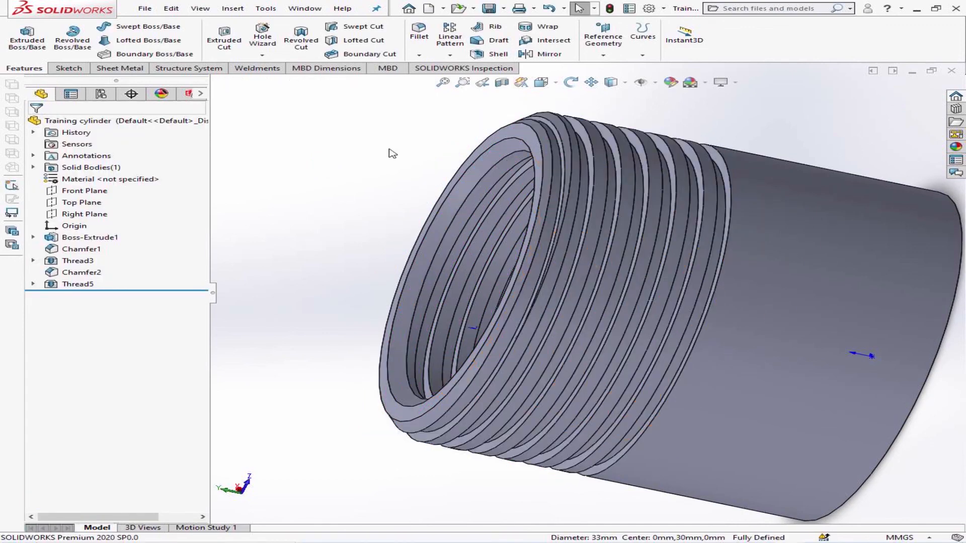
{"action": "left_click", "coordinate": [570, 82]}
{"action": "left_click_drag", "start_coordinate": [334, 216], "coordinate": [582, 385]}
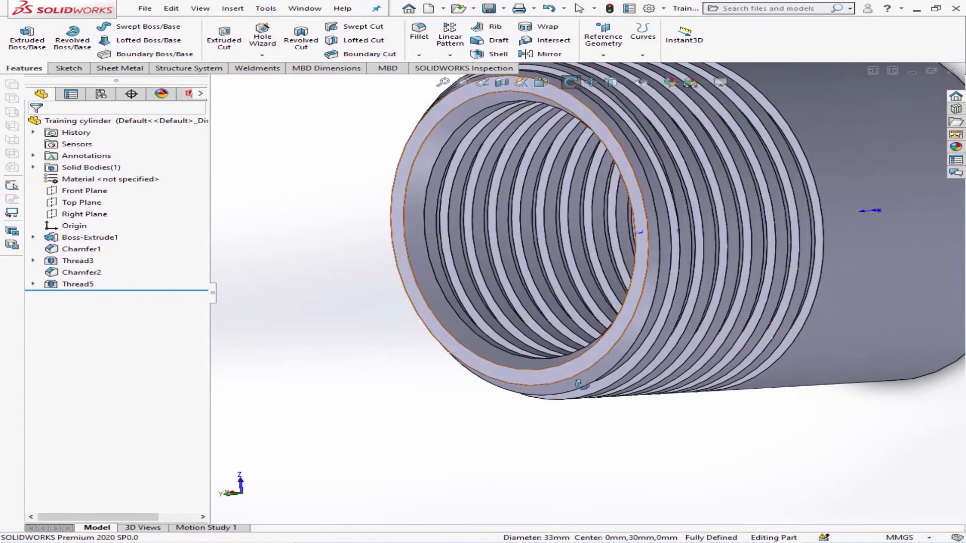
{"action": "left_click", "coordinate": [571, 83]}
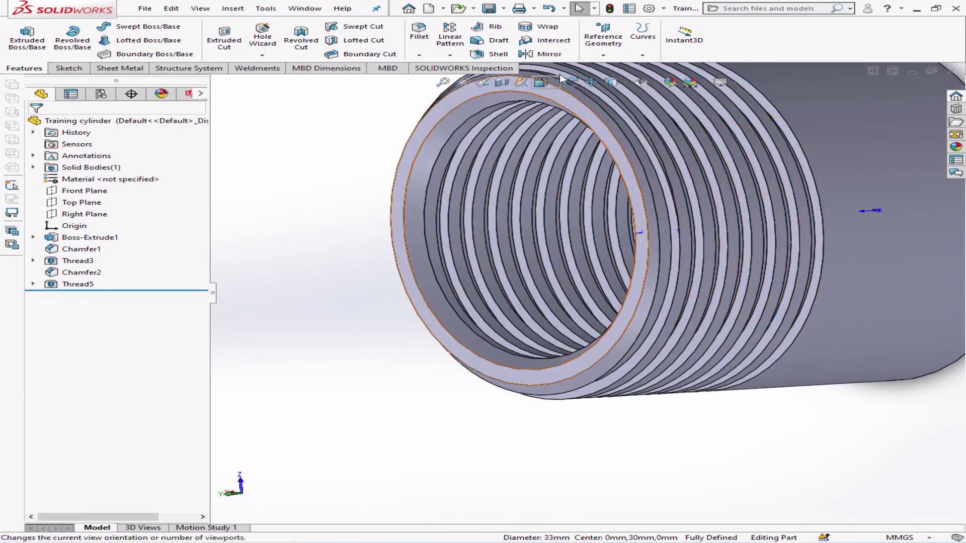
{"action": "middle_click_drag", "start_coordinate": [364, 269], "coordinate": [310, 332], "text": "ctrl"}
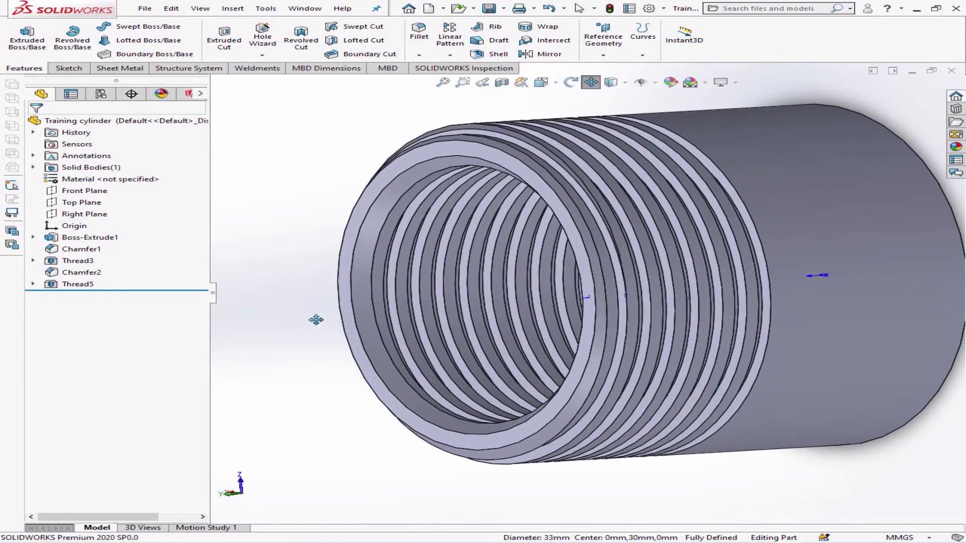